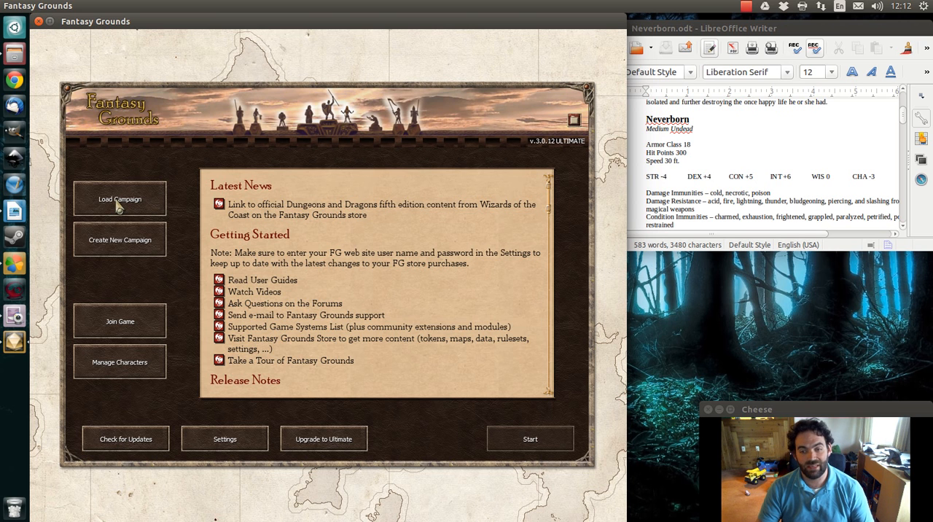
Load the FGvideo campaign with the 5E Theme - Wizards extension enabled and start it
{"action": "left_click", "coordinate": [119, 207]}
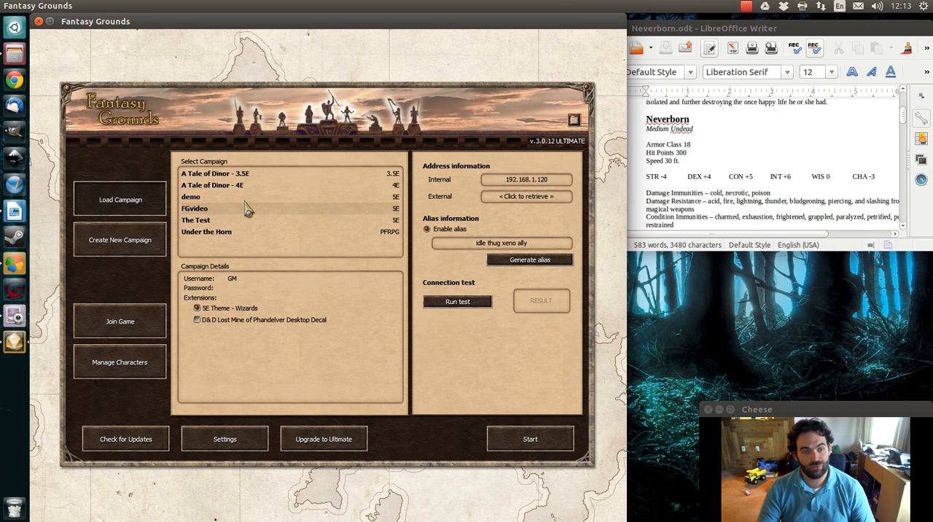
{"action": "left_click", "coordinate": [530, 440]}
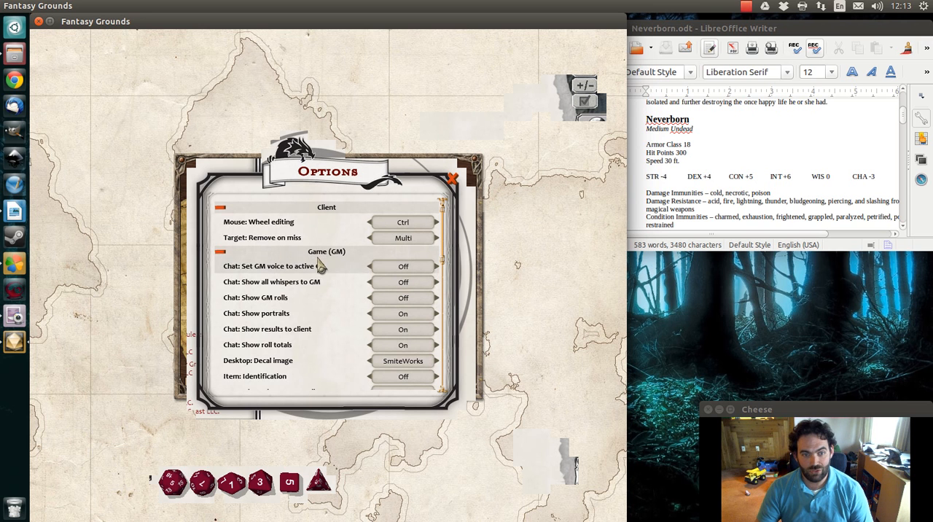
Move the Options window aside, cycle the desktop decal image through D&D Short and Off back to SmiteWorks, and close the options
{"action": "left_click_drag", "start_coordinate": [303, 169], "coordinate": [109, 58]}
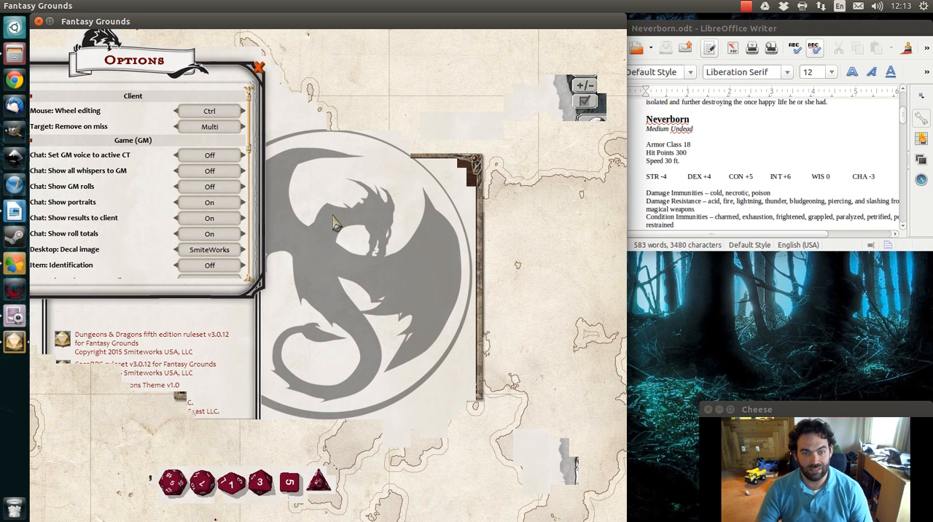
{"action": "left_click", "coordinate": [217, 252]}
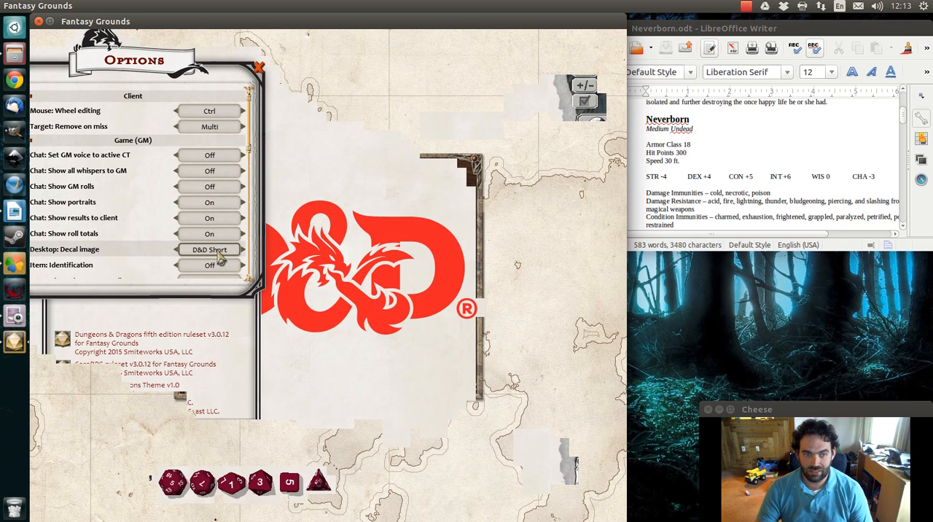
{"action": "left_click", "coordinate": [212, 255]}
{"action": "left_click", "coordinate": [213, 255]}
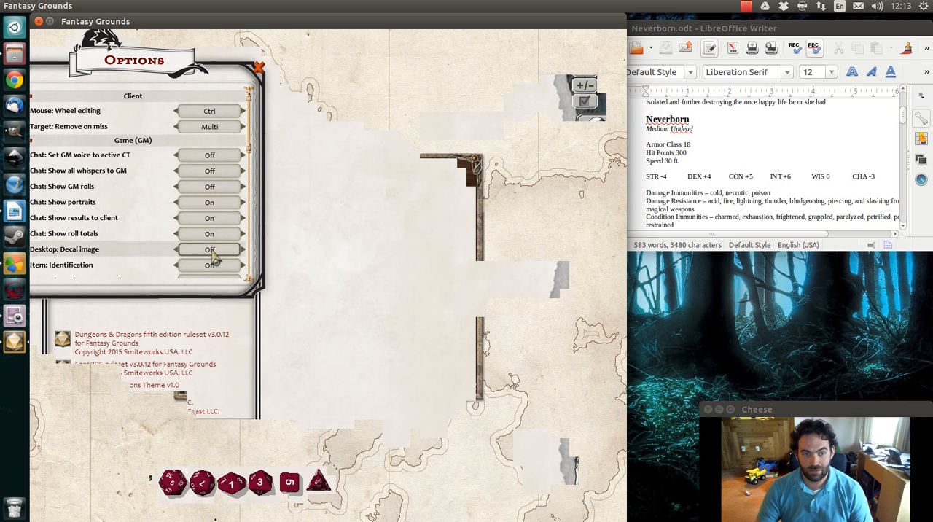
{"action": "left_click", "coordinate": [213, 253]}
{"action": "left_click", "coordinate": [213, 253]}
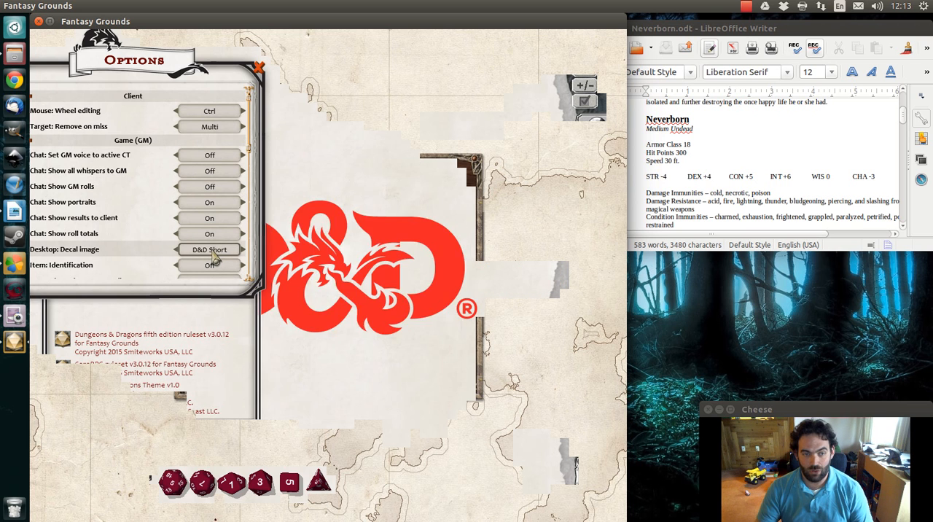
{"action": "left_click", "coordinate": [213, 252]}
{"action": "left_click", "coordinate": [213, 253]}
{"action": "left_click", "coordinate": [213, 253]}
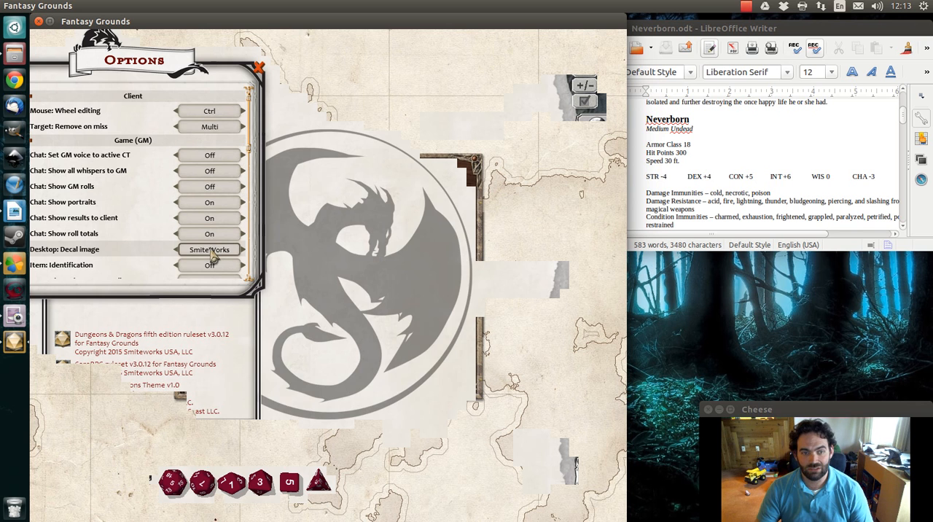
{"action": "left_click", "coordinate": [213, 253]}
{"action": "left_click", "coordinate": [212, 253]}
{"action": "left_click", "coordinate": [213, 253]}
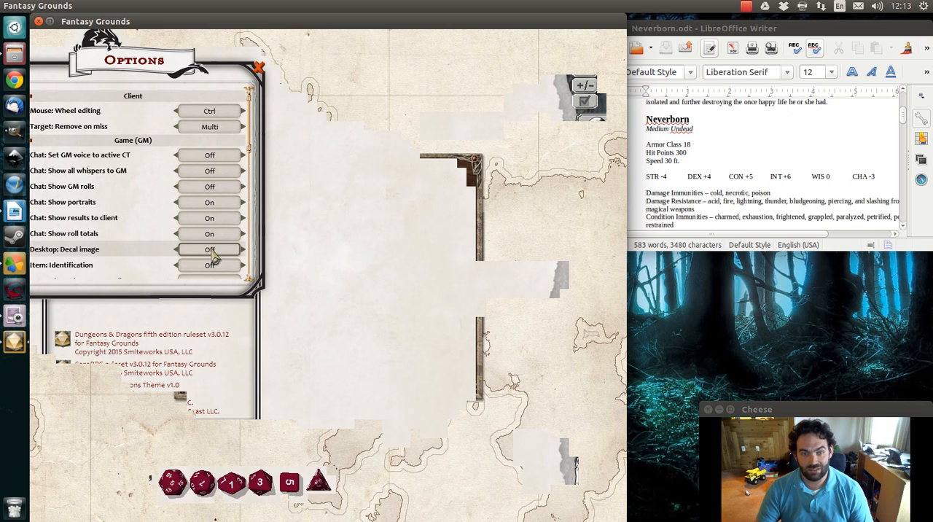
{"action": "left_click", "coordinate": [223, 248]}
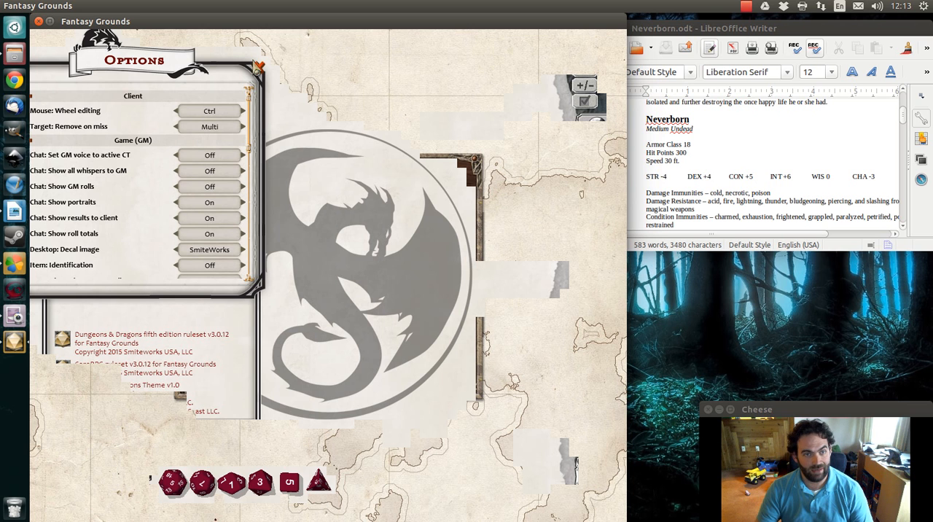
{"action": "left_click", "coordinate": [259, 68]}
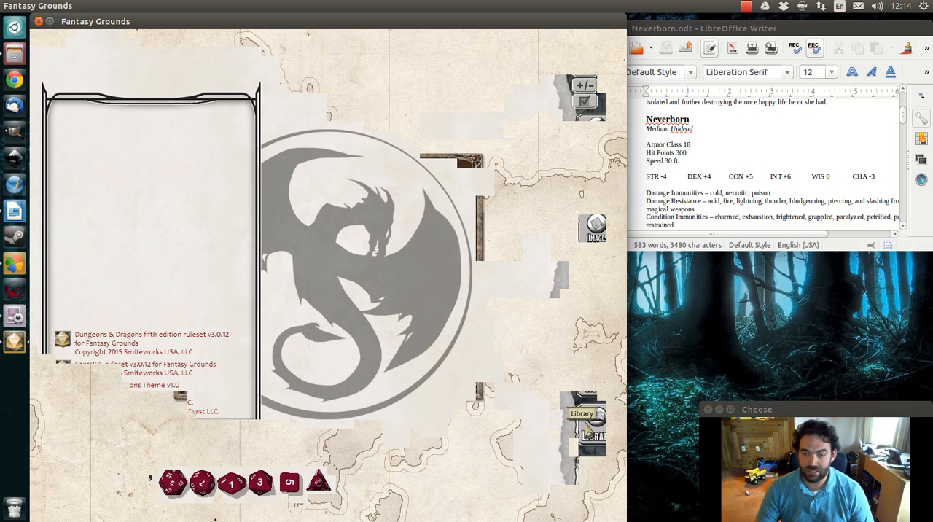
Open the Awakened Shrub sheet from the alphabetical NPC index of the DD Basic Rules - DM library module
{"action": "left_click", "coordinate": [588, 429]}
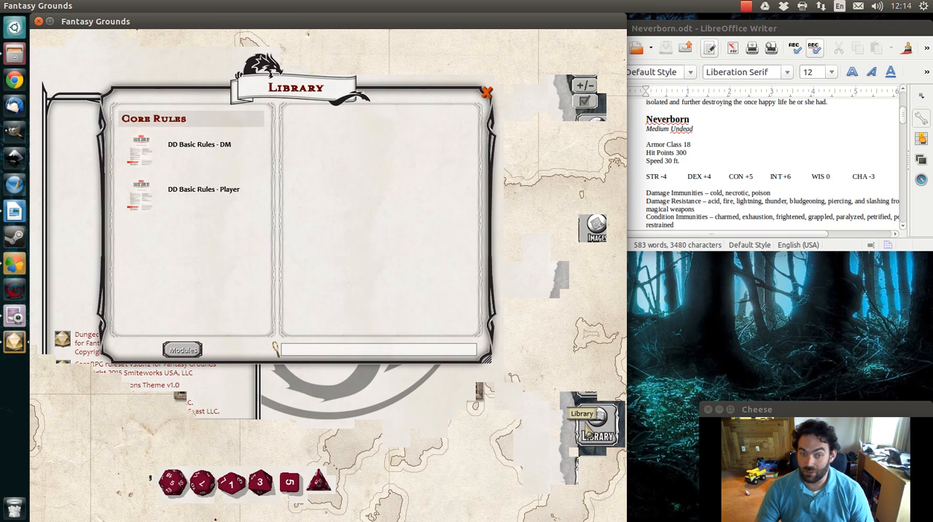
{"action": "left_click", "coordinate": [210, 155]}
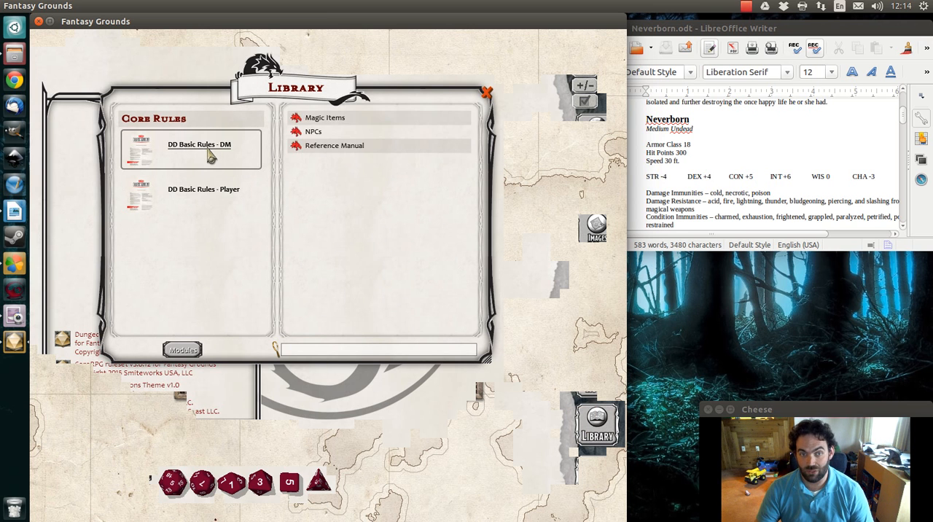
{"action": "left_click", "coordinate": [314, 134]}
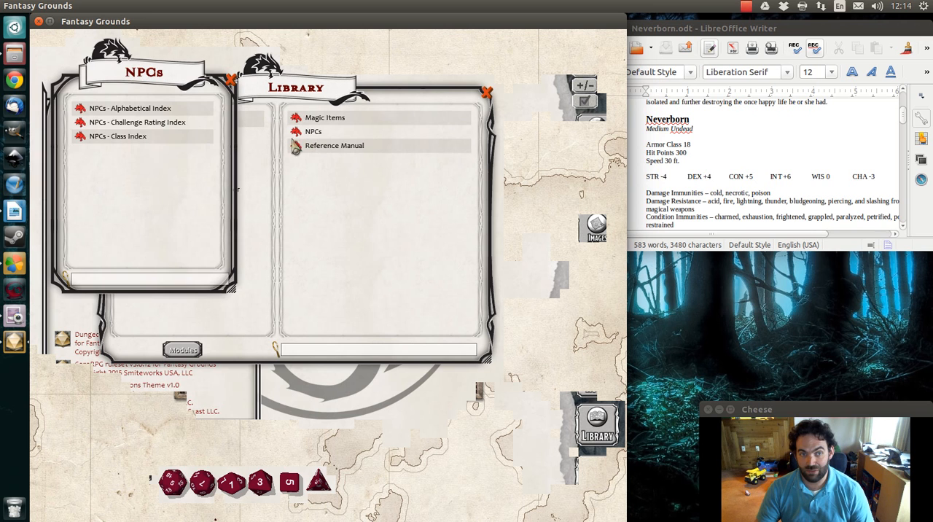
{"action": "left_click", "coordinate": [138, 123]}
{"action": "left_click", "coordinate": [339, 235]}
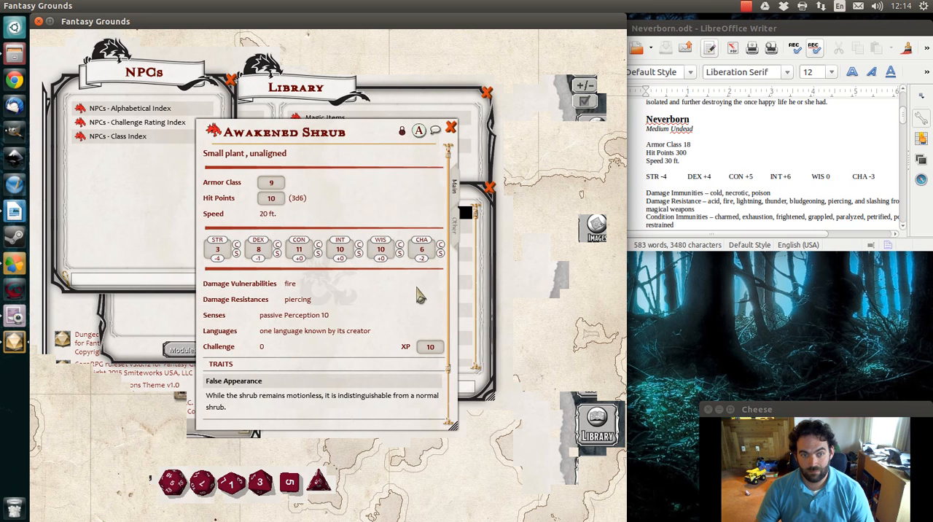
Close the NPC index and library windows and move the Awakened Shrub sheet to the corner of the tabletop
{"action": "left_click", "coordinate": [230, 81]}
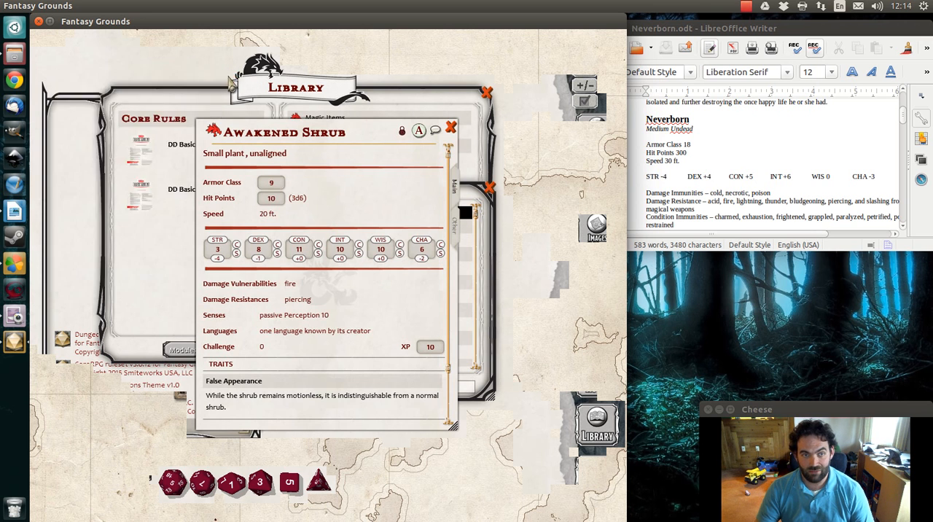
{"action": "left_click", "coordinate": [484, 106]}
{"action": "left_click", "coordinate": [493, 185]}
{"action": "left_click_drag", "start_coordinate": [325, 128], "coordinate": [157, 44]}
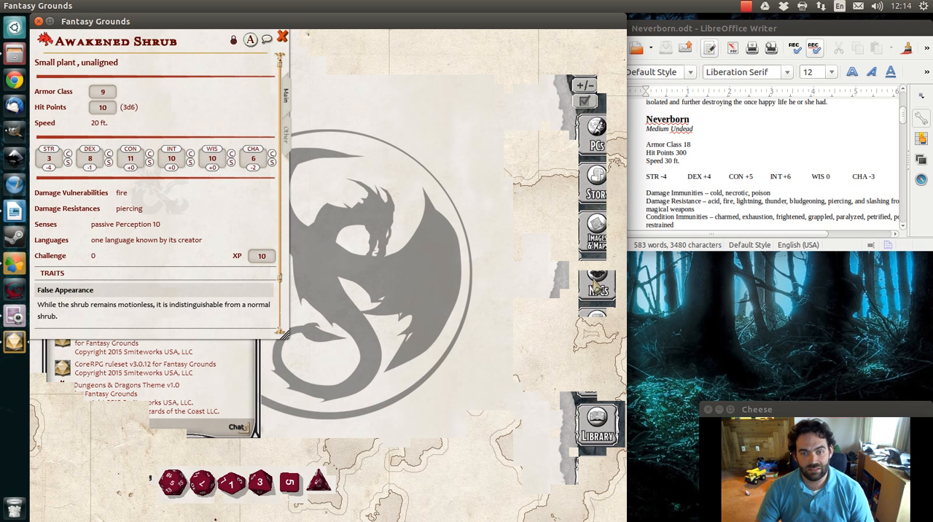
Create a new NPC entry, open its blank sheet, close the NPC list and place the sheet beside the Awakened Shrub sheet
{"action": "left_click", "coordinate": [599, 284]}
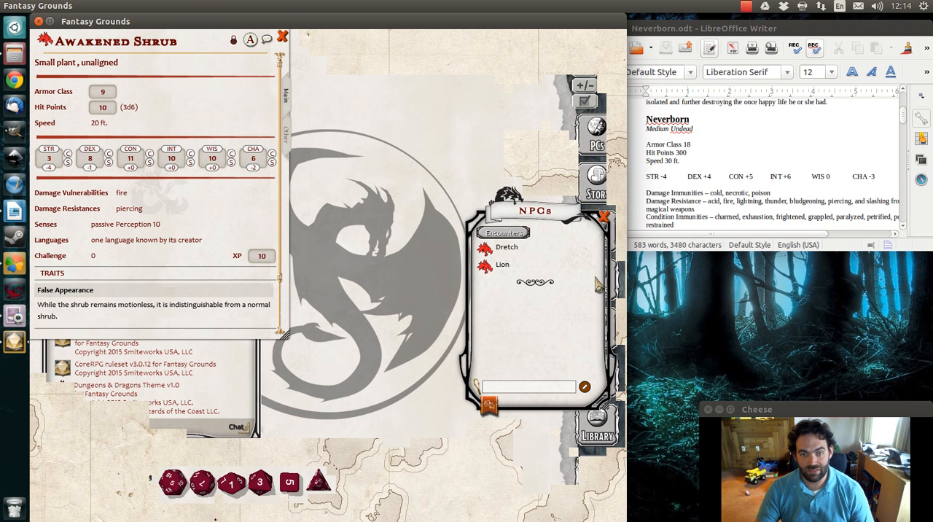
{"action": "right_click", "coordinate": [522, 311]}
{"action": "left_click", "coordinate": [522, 355]}
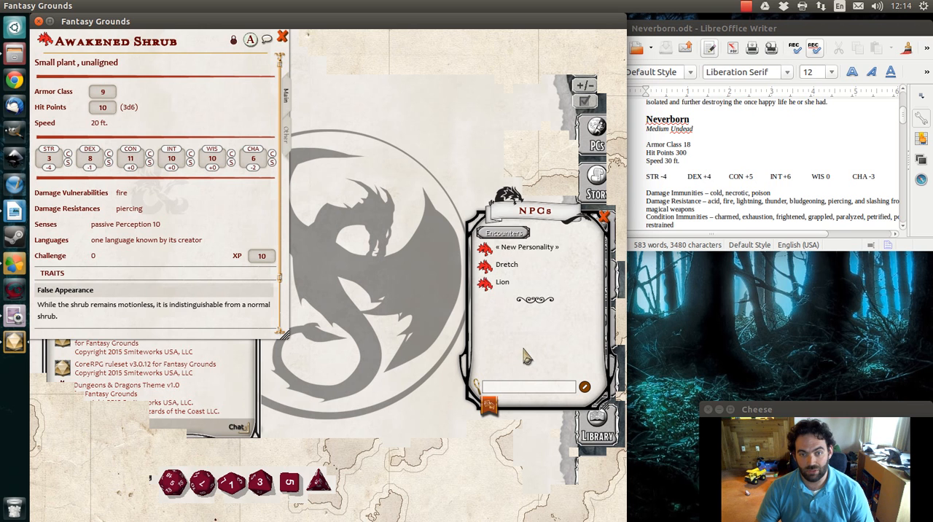
{"action": "left_click", "coordinate": [511, 250]}
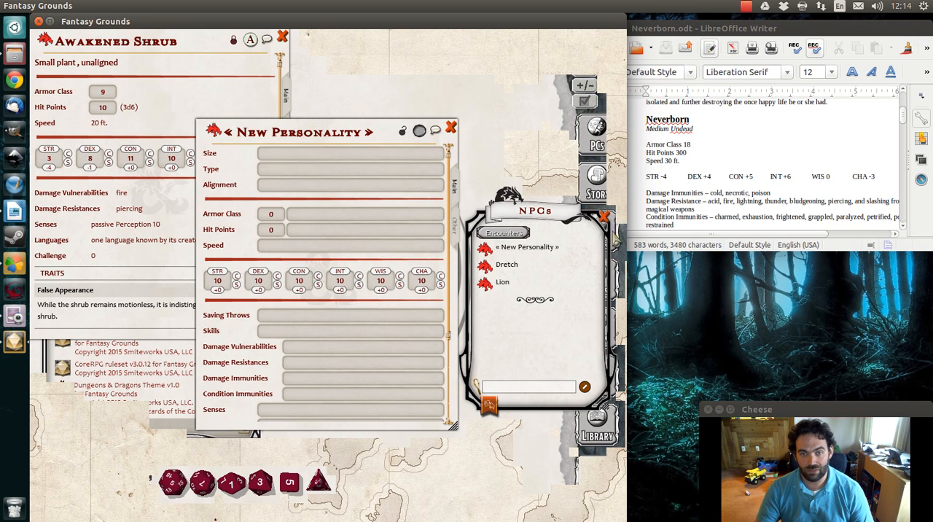
{"action": "left_click", "coordinate": [604, 217]}
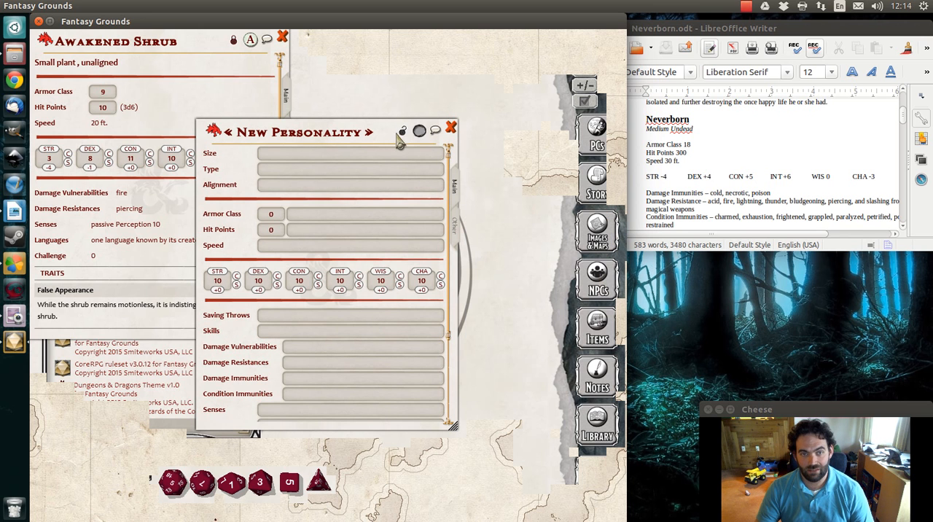
{"action": "left_click_drag", "start_coordinate": [223, 185], "coordinate": [322, 108]}
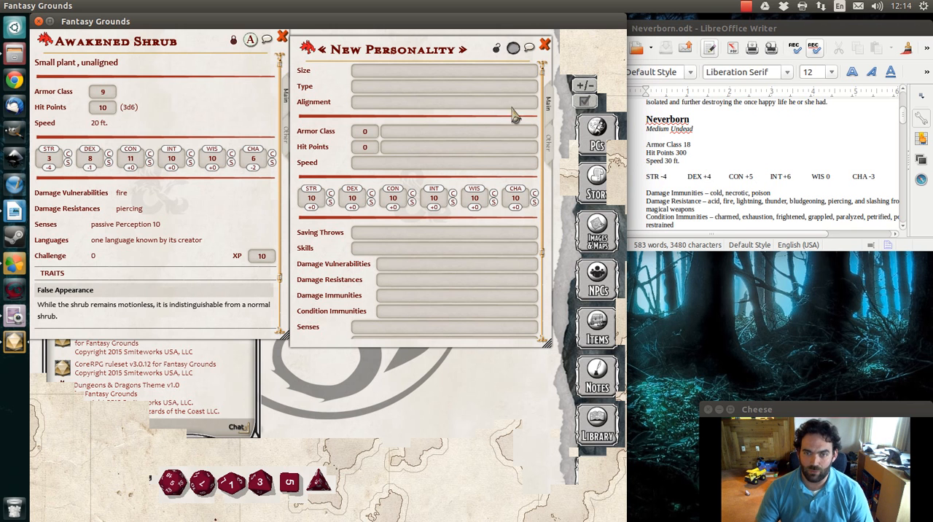
Name the new NPC NeverBorn
{"action": "left_click", "coordinate": [401, 51]}
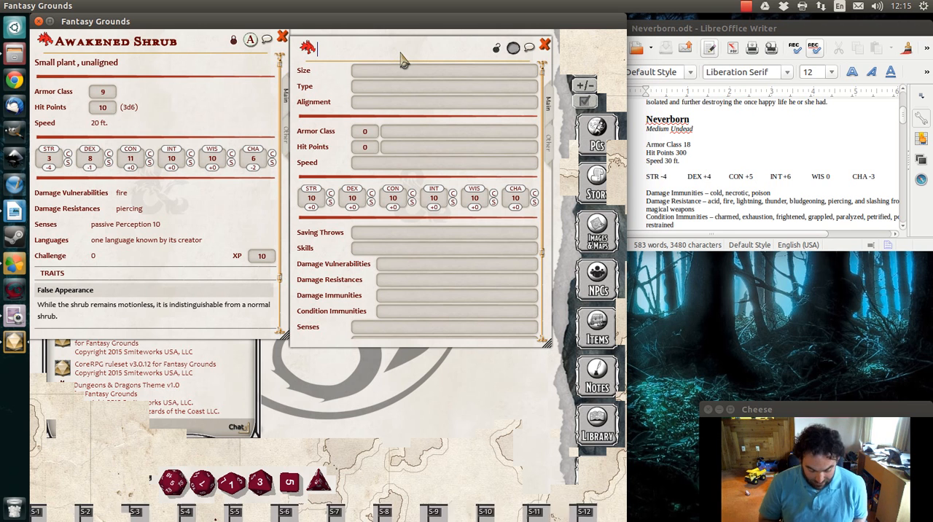
{"action": "type", "text": "NeverBorn"}
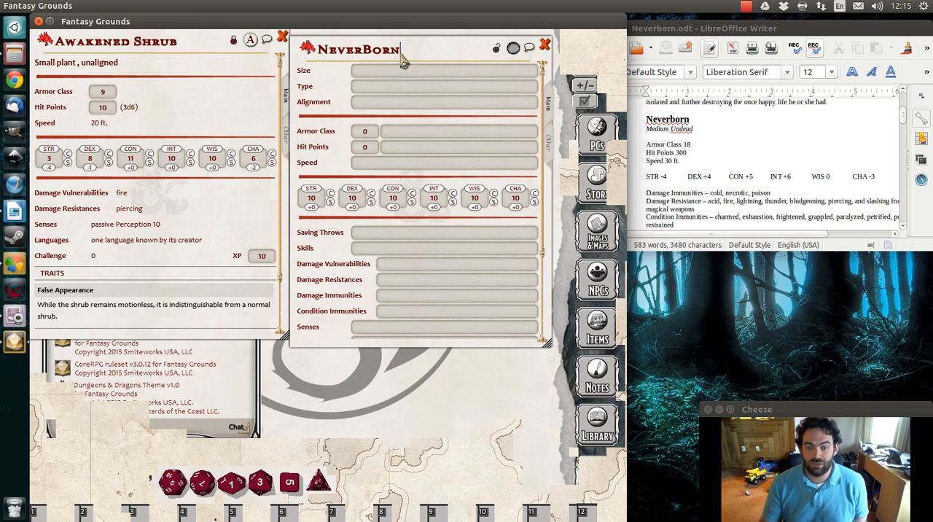
Open the token collection, look through the bag of letter tokens and return to the top level
{"action": "left_click", "coordinate": [600, 475]}
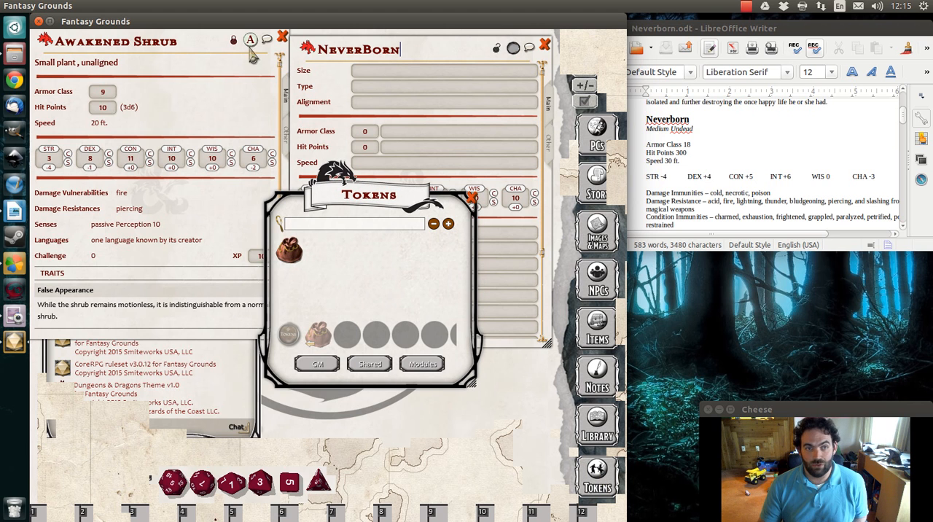
{"action": "left_click", "coordinate": [290, 251]}
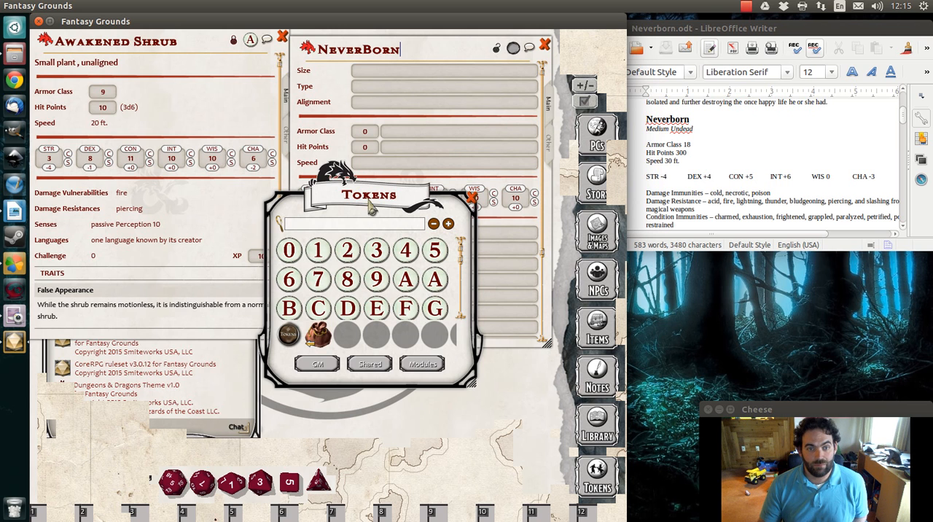
{"action": "left_click", "coordinate": [317, 341]}
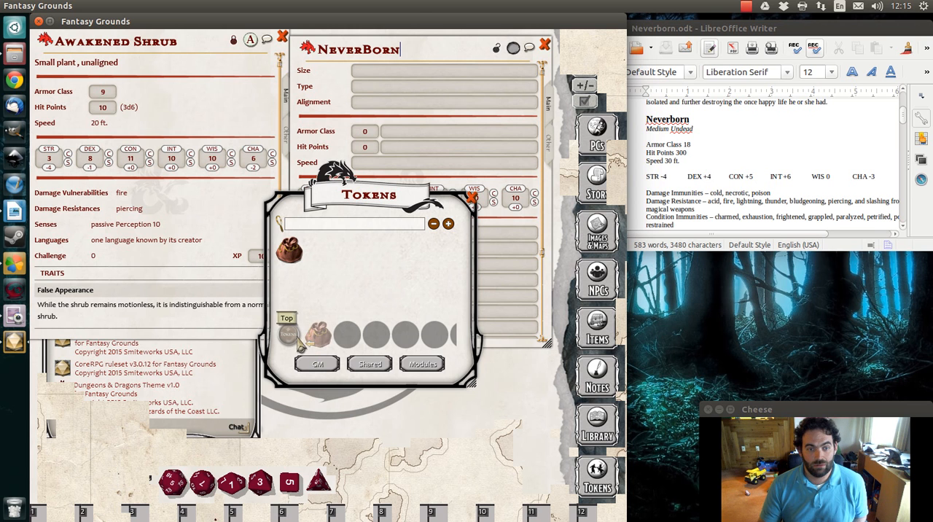
Examine the data modules available for activation in the library, then close the module list and the library
{"action": "left_click", "coordinate": [594, 431]}
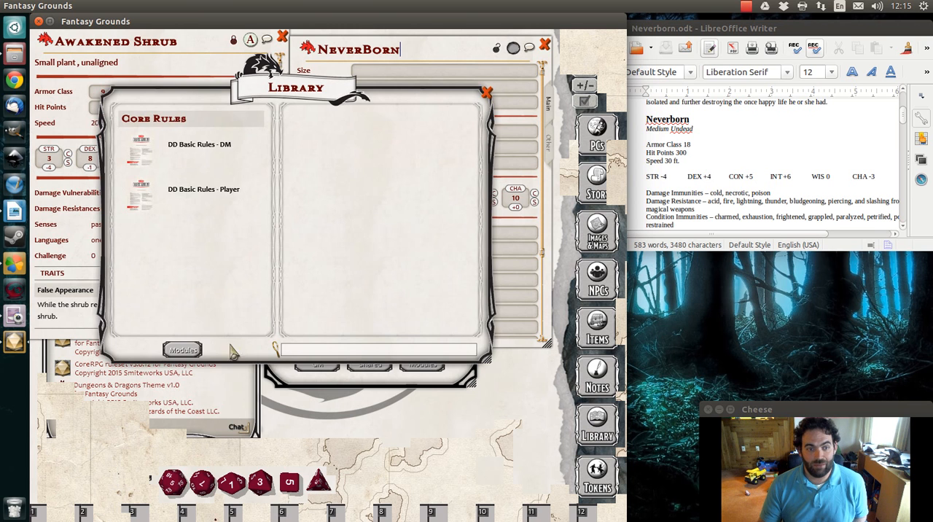
{"action": "left_click", "coordinate": [182, 350]}
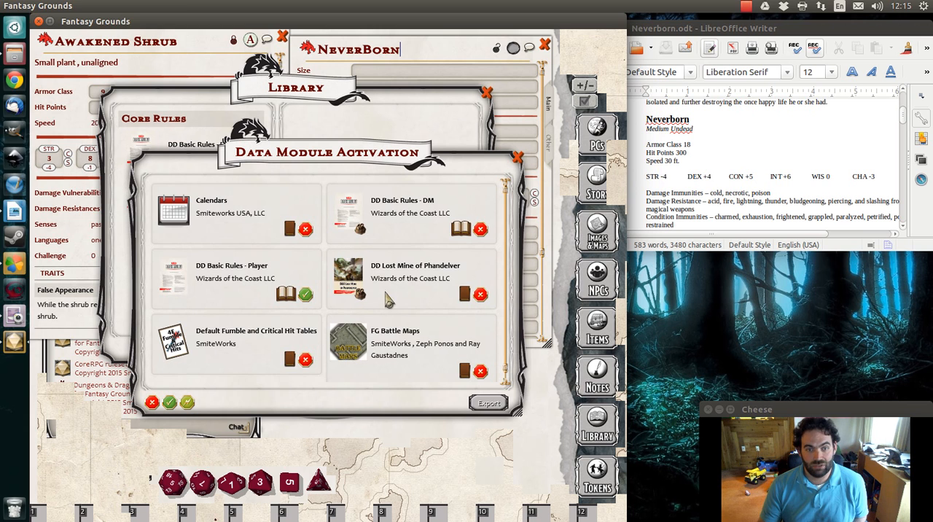
{"action": "scroll", "coordinate": [389, 296], "scroll_direction": "down", "scroll_amount": 1}
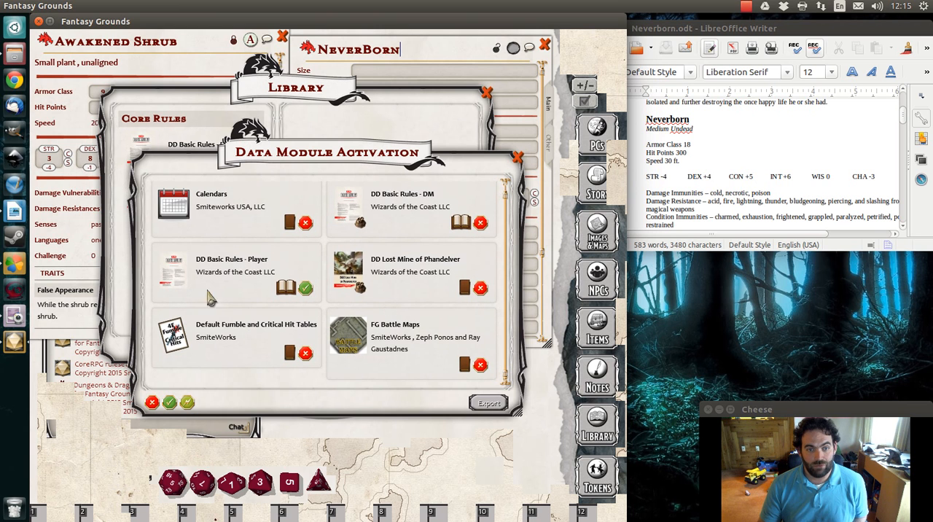
{"action": "scroll", "coordinate": [409, 313], "scroll_direction": "up", "scroll_amount": 1}
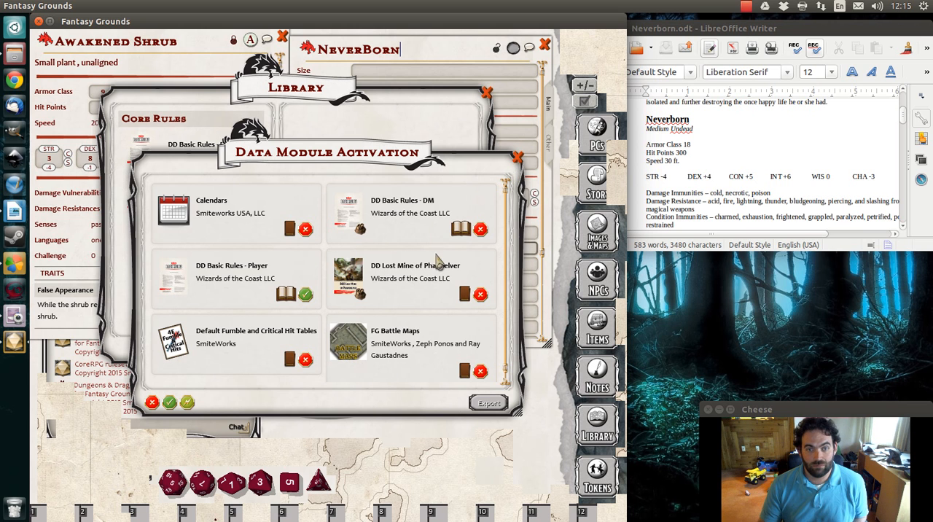
{"action": "left_click", "coordinate": [519, 158]}
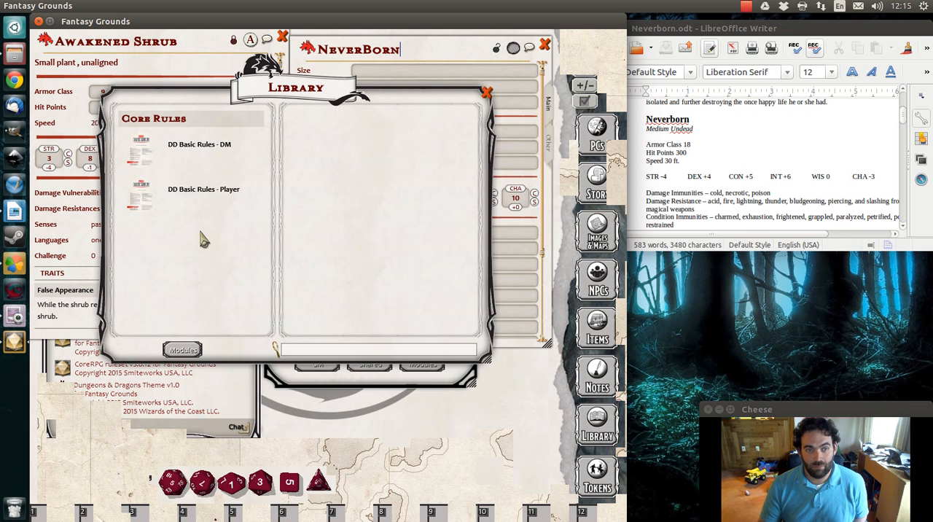
{"action": "left_click", "coordinate": [487, 93]}
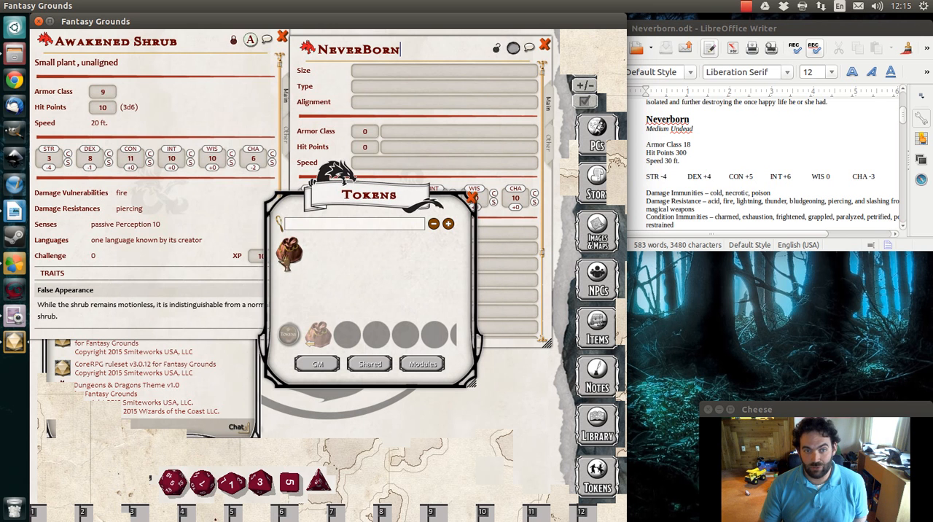
Assign the letter N token from the token bag to the NeverBorn sheet
{"action": "scroll", "coordinate": [343, 263], "scroll_direction": "down", "scroll_amount": 6}
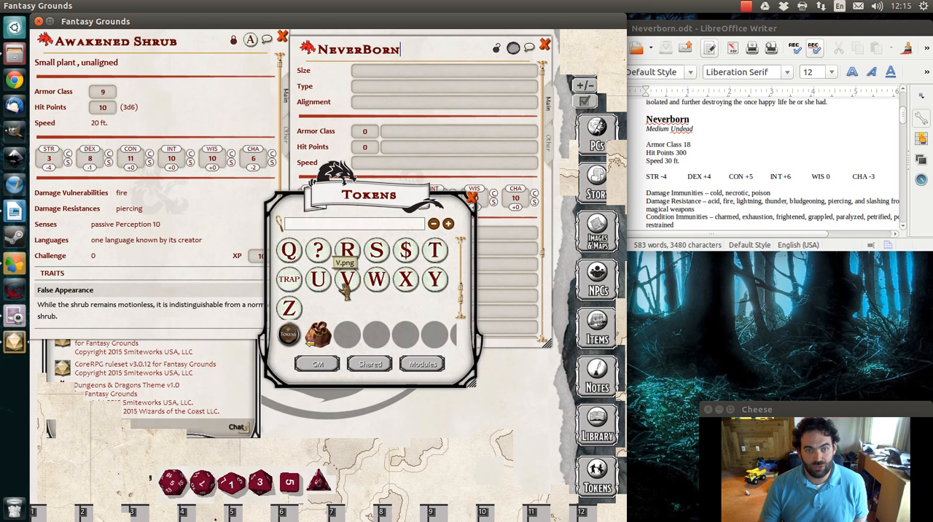
{"action": "scroll", "coordinate": [343, 266], "scroll_direction": "up", "scroll_amount": 3}
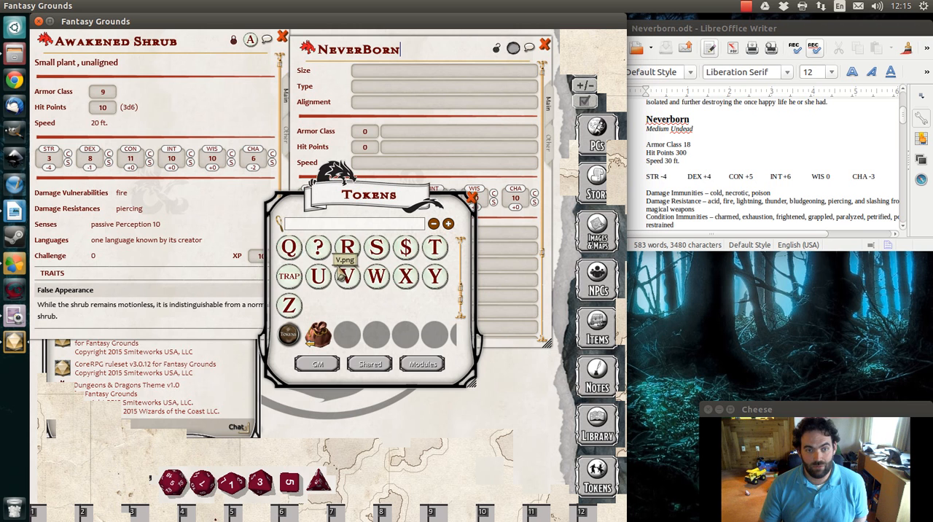
{"action": "left_click_drag", "start_coordinate": [342, 271], "coordinate": [510, 50]}
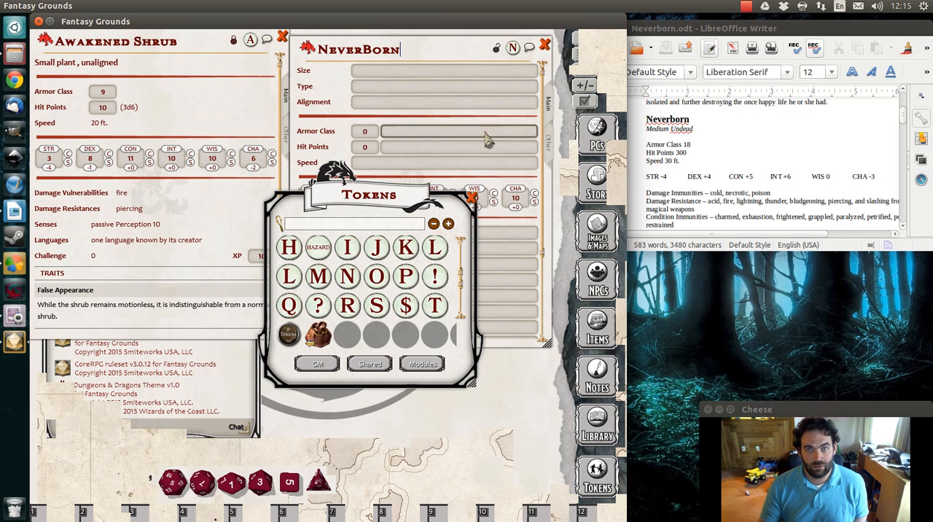
Close the token collection and set the NeverBorn's size to Medium, type to Undead and alignment to Chaotic Evil
{"action": "left_click", "coordinate": [472, 197]}
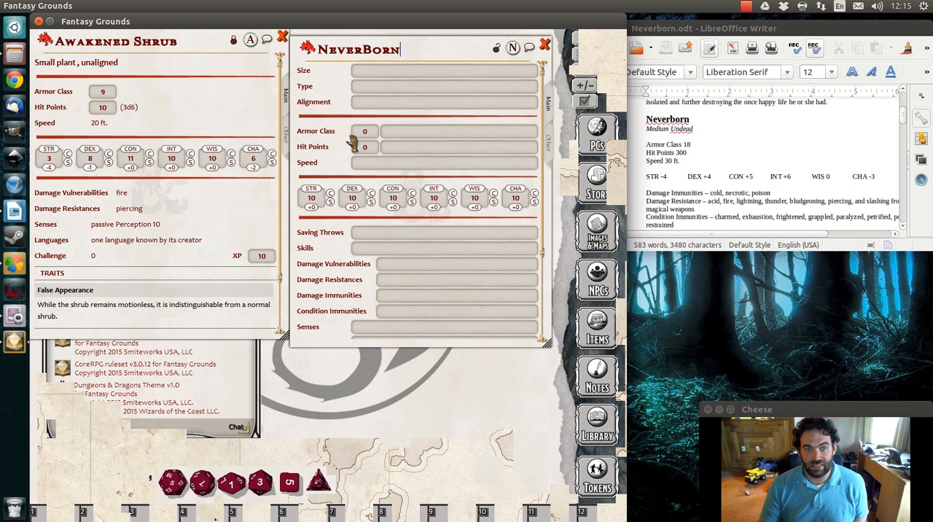
{"action": "type", "text": "M"}
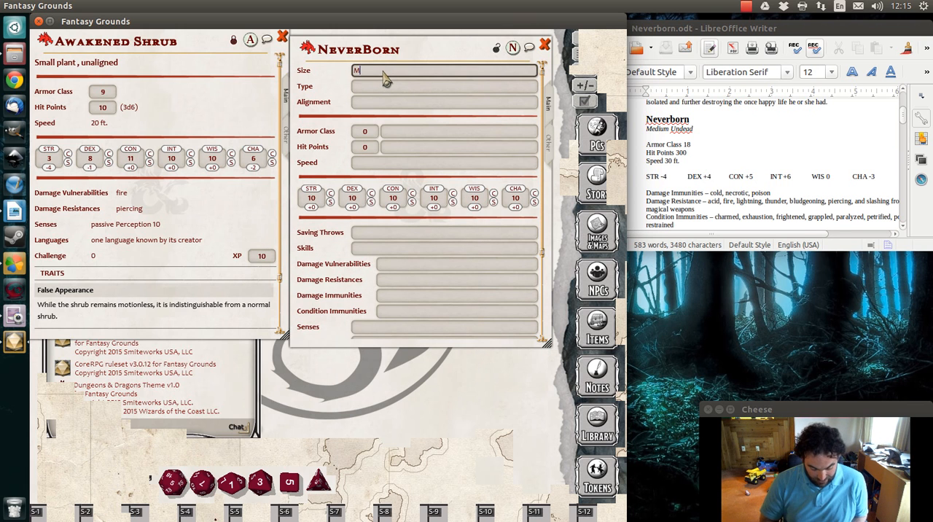
{"action": "type", "text": "edium"}
{"action": "key", "text": "Tab"}
{"action": "type", "text": "U"}
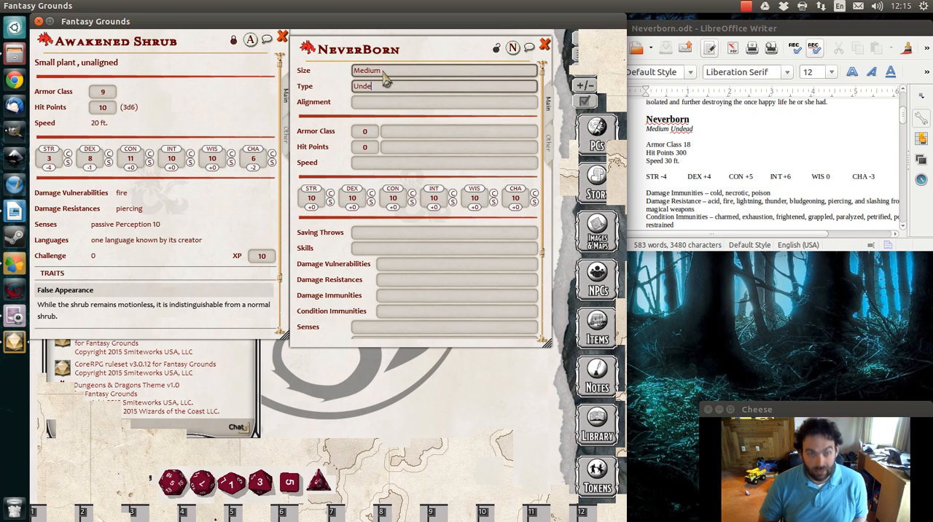
{"action": "key", "text": "Tab"}
{"action": "type", "text": "Ch"}
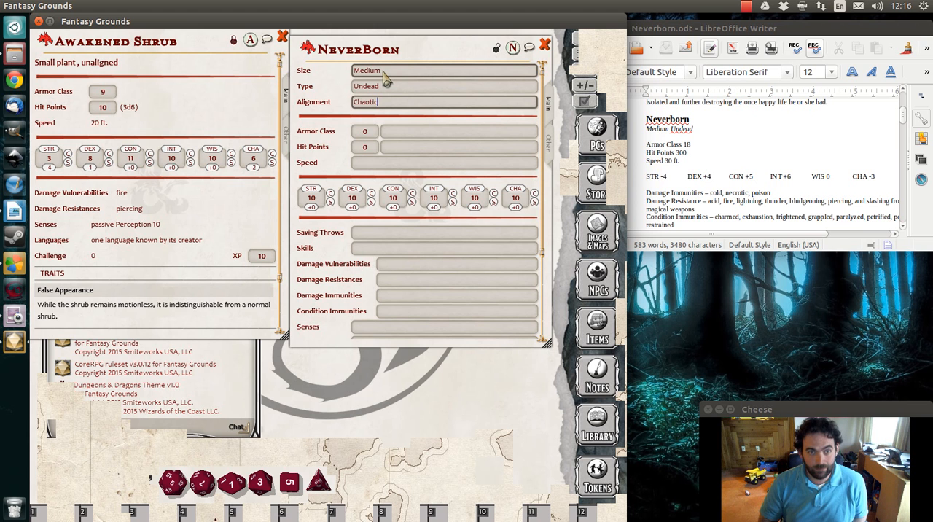
{"action": "type", "text": "aotic Evil"}
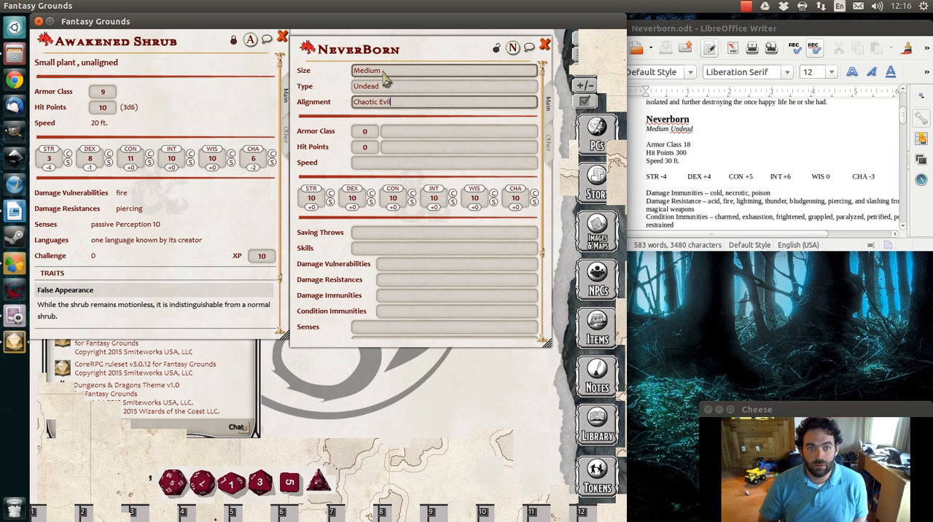
Set the NeverBorn's armor class to 18, hit points to 300 and speed to 30 Ft
{"action": "key", "text": "Tab"}
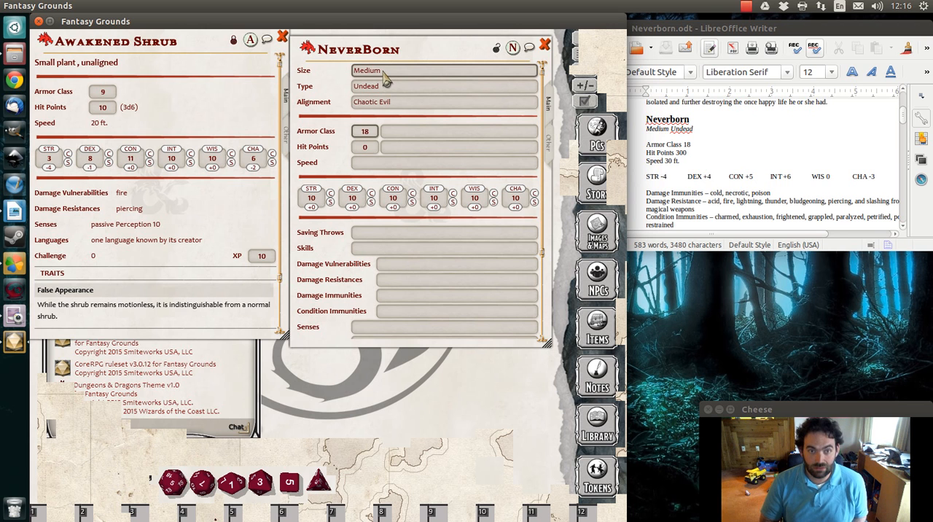
{"action": "key", "text": "Tab"}
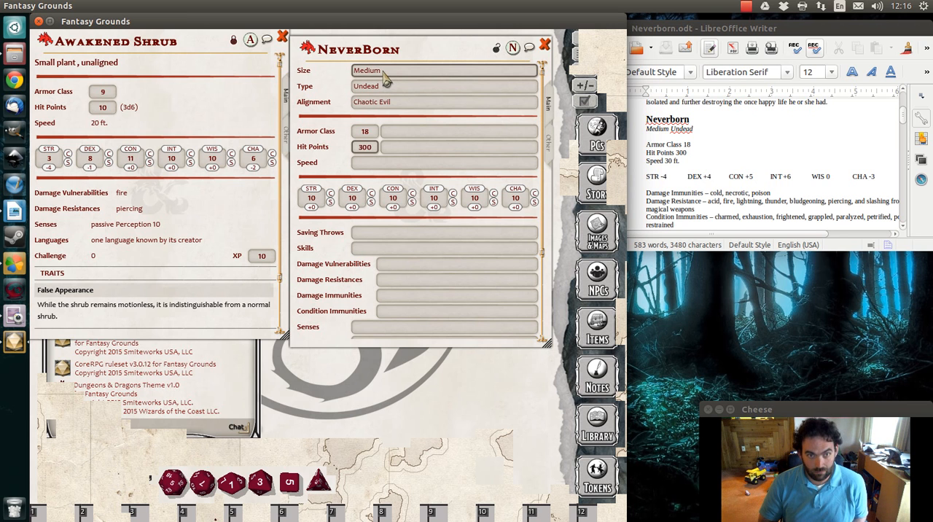
{"action": "key", "text": "Tab"}
{"action": "key", "text": "Tab"}
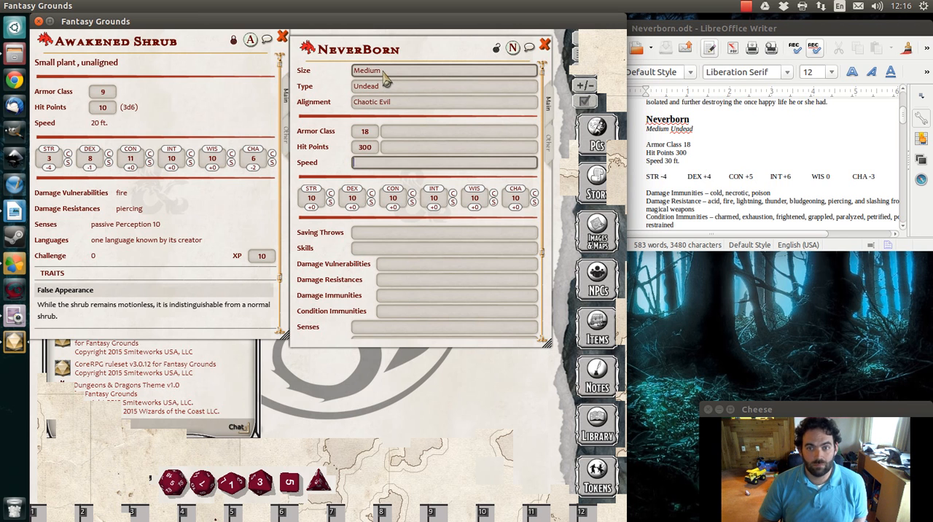
{"action": "type", "text": "30 Ft"}
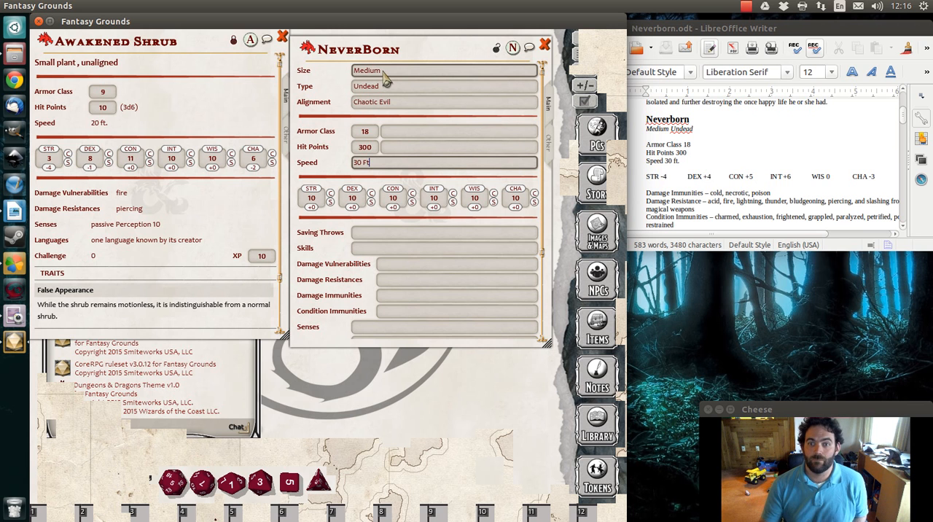
Set the NeverBorn's Strength score to 2 and its Dexterity score to 18
{"action": "left_click", "coordinate": [326, 206]}
{"action": "key", "text": "BackSpace"}
{"action": "key", "text": "BackSpace"}
{"action": "type", "text": "4"}
{"action": "key", "text": "BackSpace"}
{"action": "type", "text": "2"}
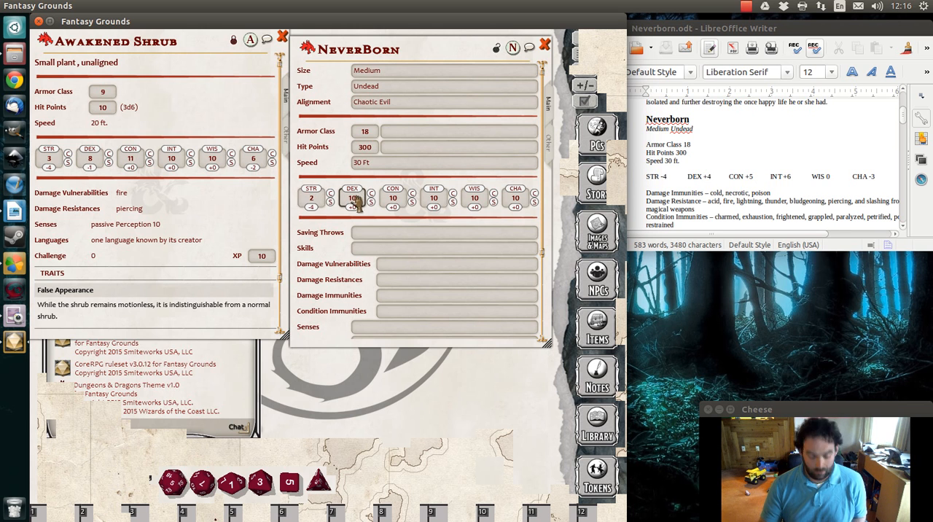
{"action": "type", "text": "6"}
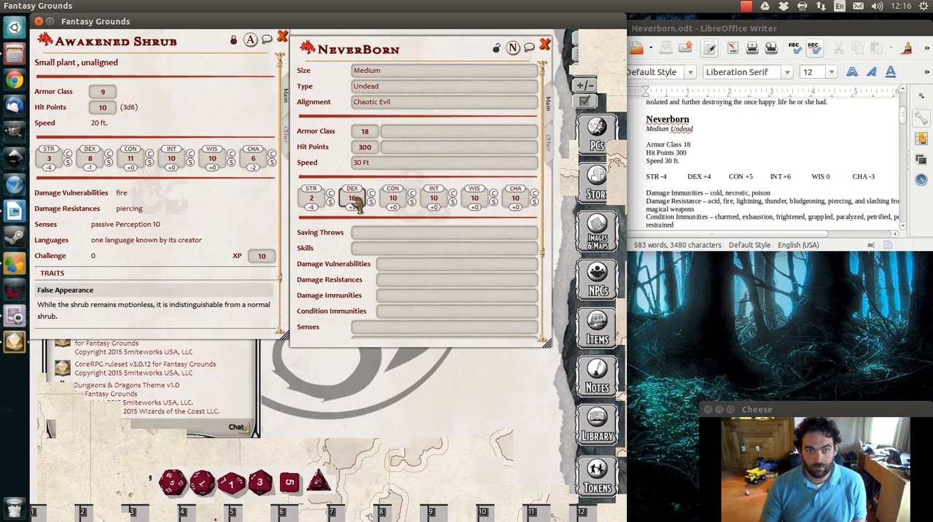
{"action": "type", "text": "8"}
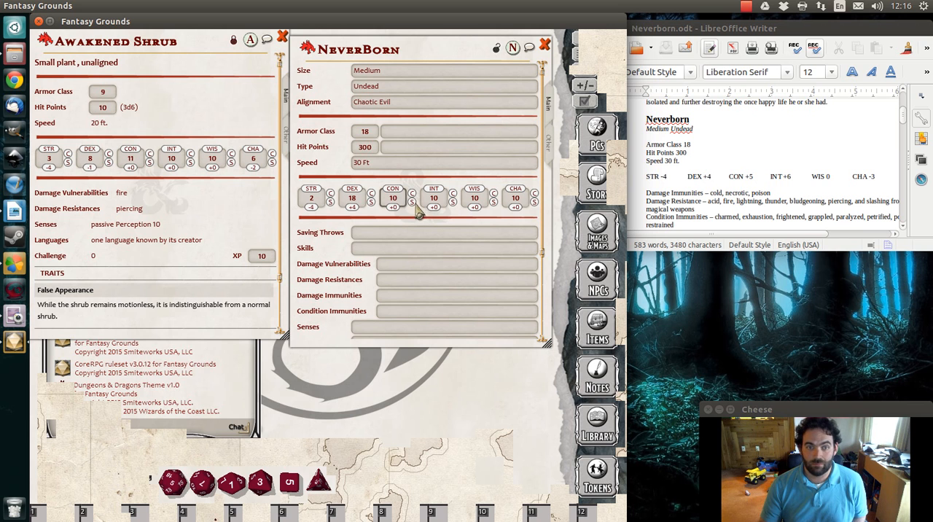
Set the NeverBorn's Constitution to 20, Intelligence to 22 and Charisma to 4
{"action": "left_click", "coordinate": [391, 205]}
{"action": "type", "text": "20"}
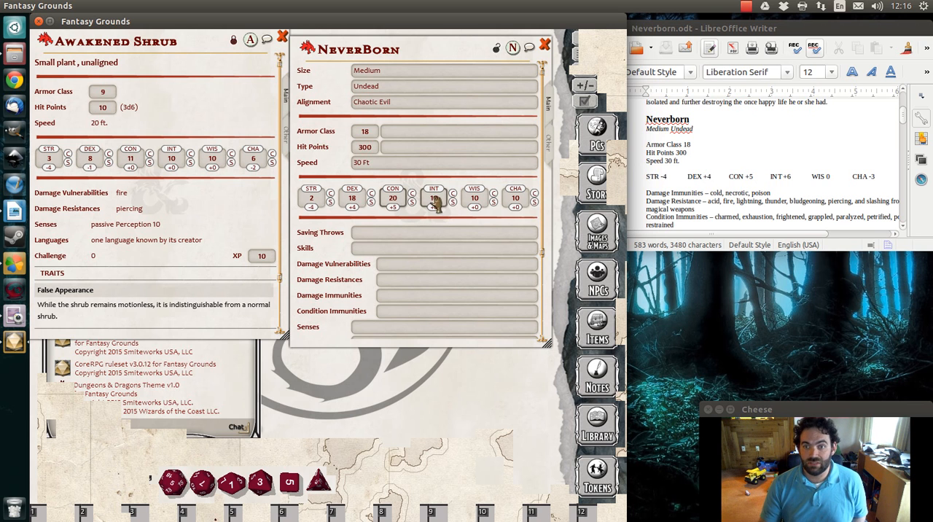
{"action": "left_click", "coordinate": [435, 198]}
{"action": "type", "text": "22"}
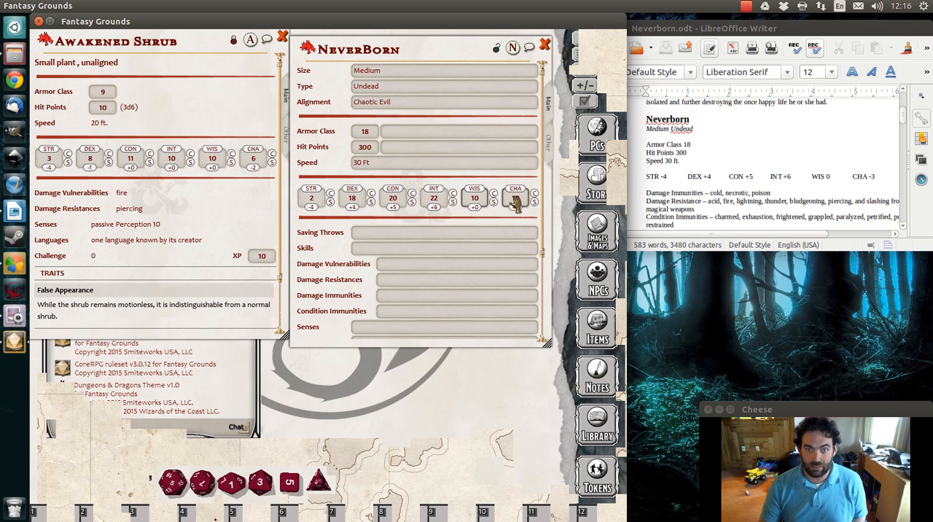
{"action": "type", "text": "4"}
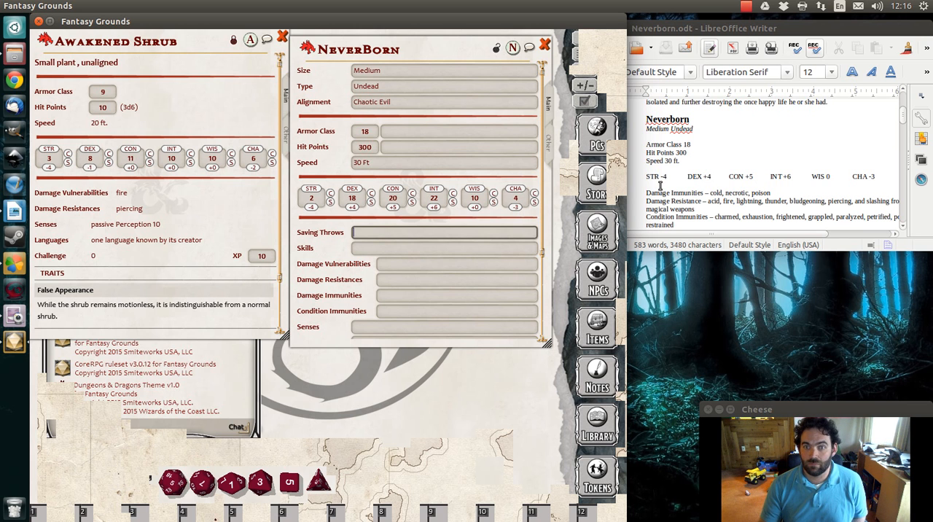
Copy the damage immunities "cold, necrotic, poison" from Neverborn.odt in LibreOffice Writer into the NeverBorn sheet in Fantasy Grounds
{"action": "scroll", "coordinate": [742, 193], "scroll_direction": "down", "scroll_amount": 1}
{"action": "scroll", "coordinate": [742, 193], "scroll_direction": "down", "scroll_amount": 1}
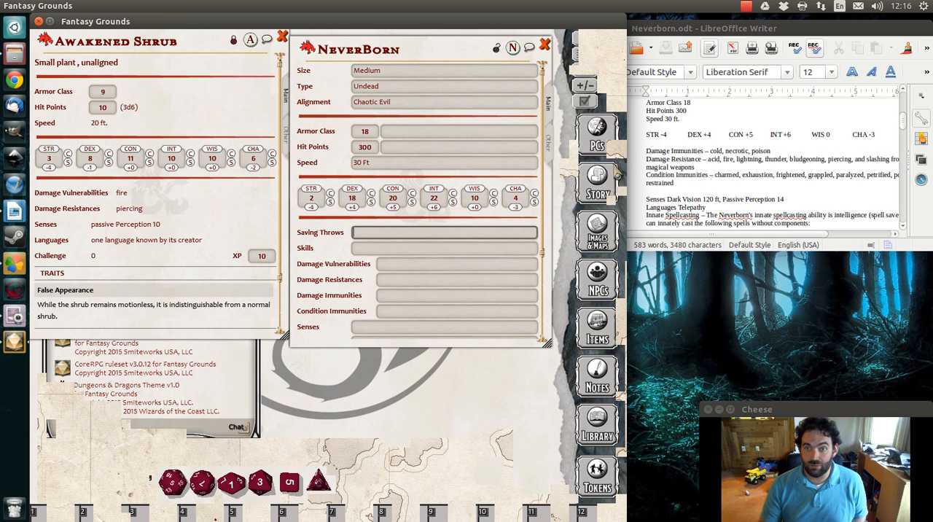
{"action": "left_click_drag", "start_coordinate": [708, 152], "coordinate": [787, 149]}
{"action": "right_click", "coordinate": [756, 151]}
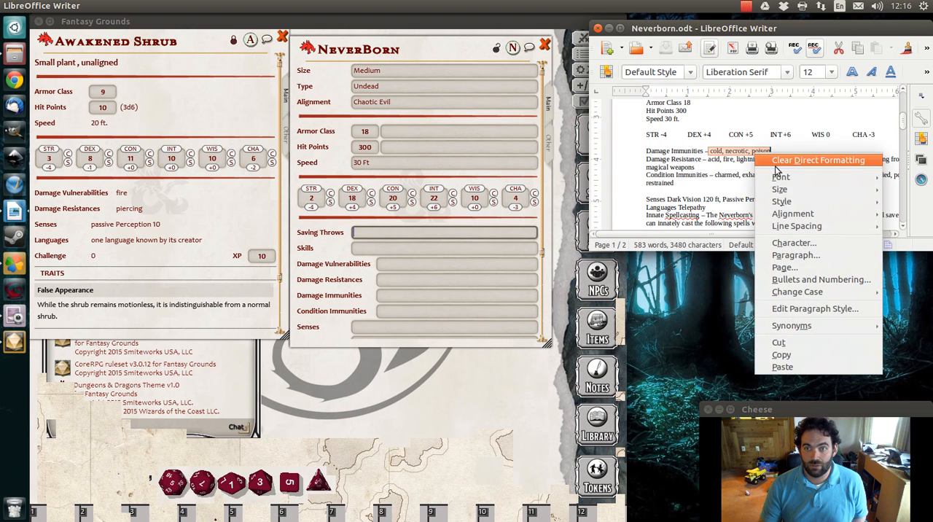
{"action": "left_click", "coordinate": [773, 354]}
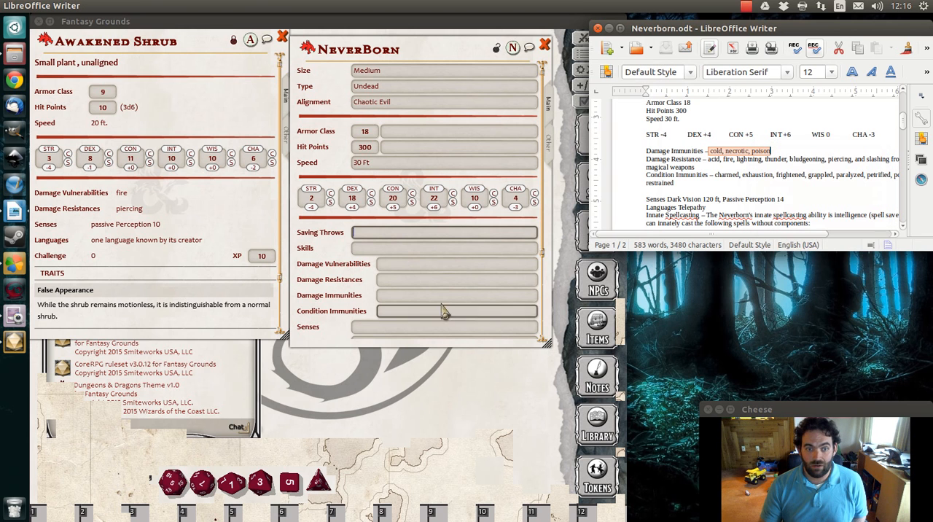
{"action": "left_click", "coordinate": [393, 295]}
{"action": "right_click", "coordinate": [394, 296]}
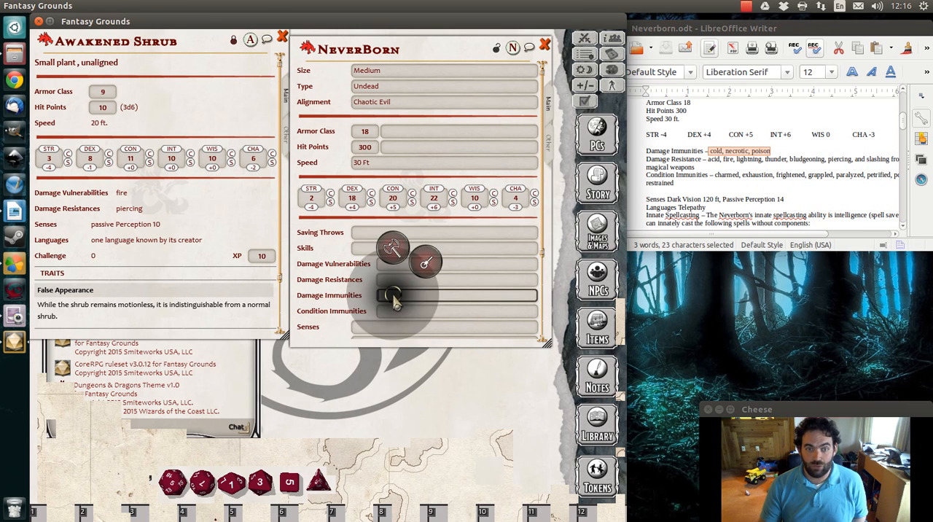
{"action": "left_click", "coordinate": [461, 297]}
{"action": "key", "text": "ctrl"}
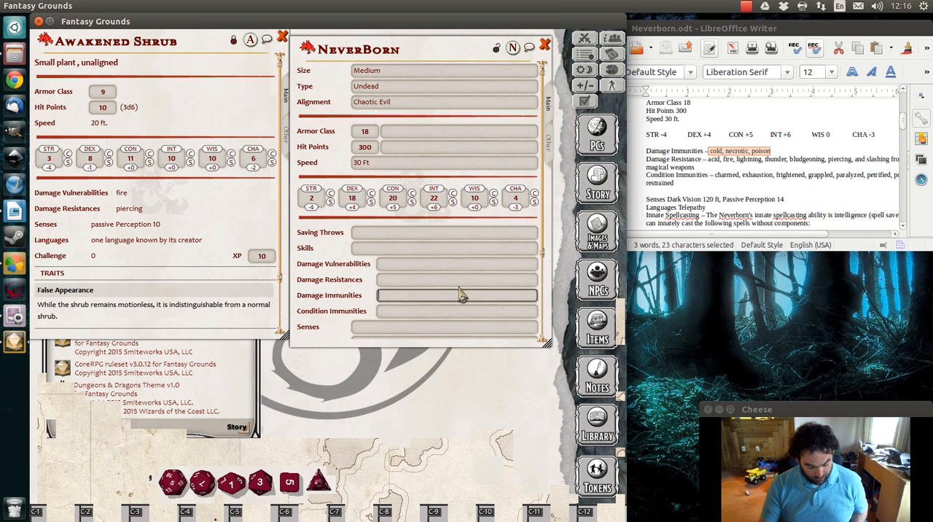
{"action": "key", "text": "ctrl+v"}
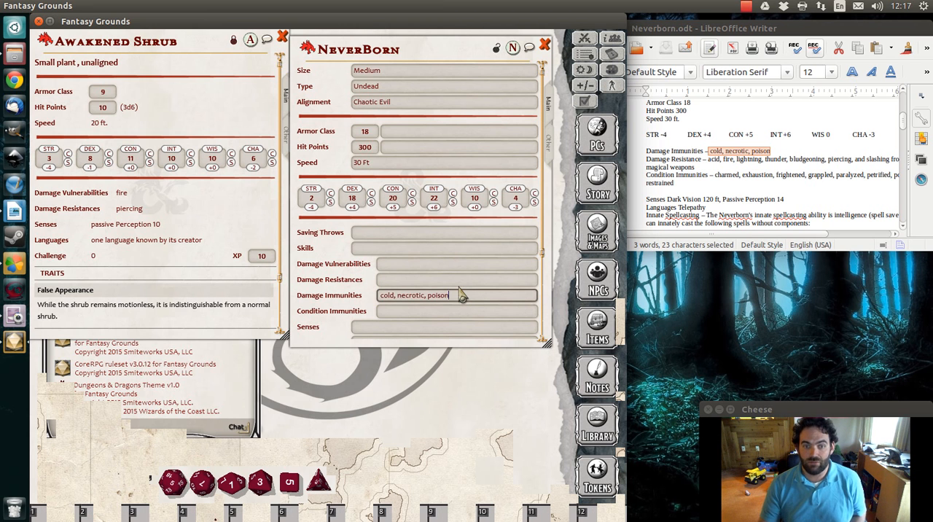
Copy the damage resistances, from acid to slashing from non-magical weapons, out of Neverborn.odt into the NeverBorn sheet
{"action": "left_click_drag", "start_coordinate": [711, 158], "coordinate": [715, 166]}
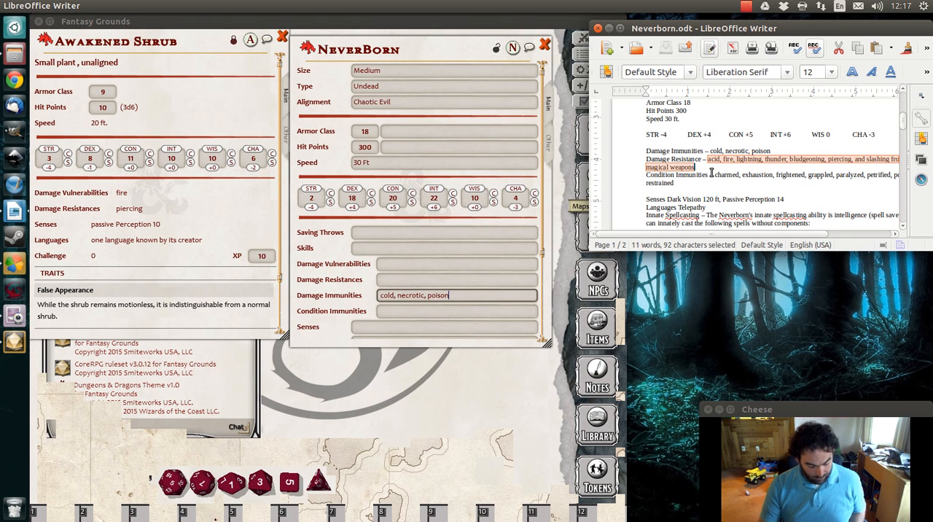
{"action": "left_click", "coordinate": [406, 281]}
{"action": "key", "text": "ctrl+v"}
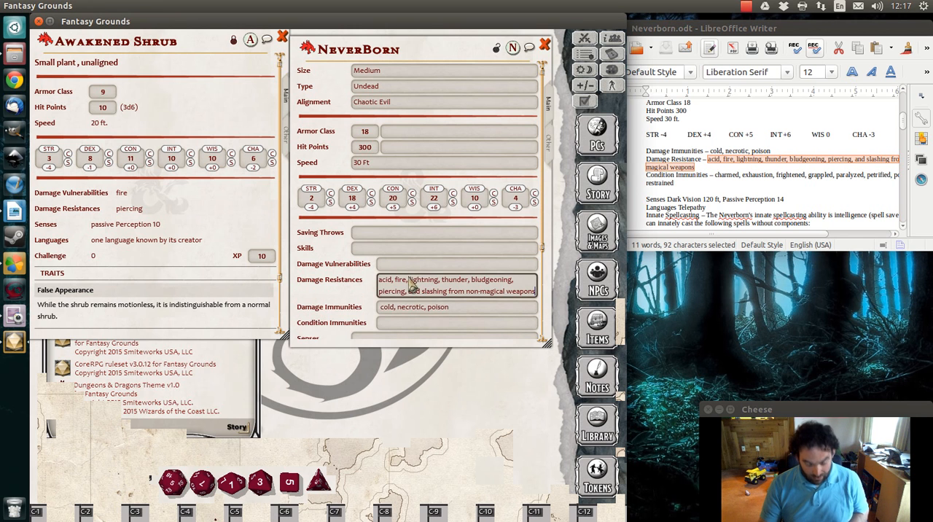
Copy the condition immunities, charmed through restrained, from Neverborn.odt into the NeverBorn sheet and enter Radiant as its damage vulnerability
{"action": "left_click", "coordinate": [718, 177]}
{"action": "left_click_drag", "start_coordinate": [716, 175], "coordinate": [723, 182]}
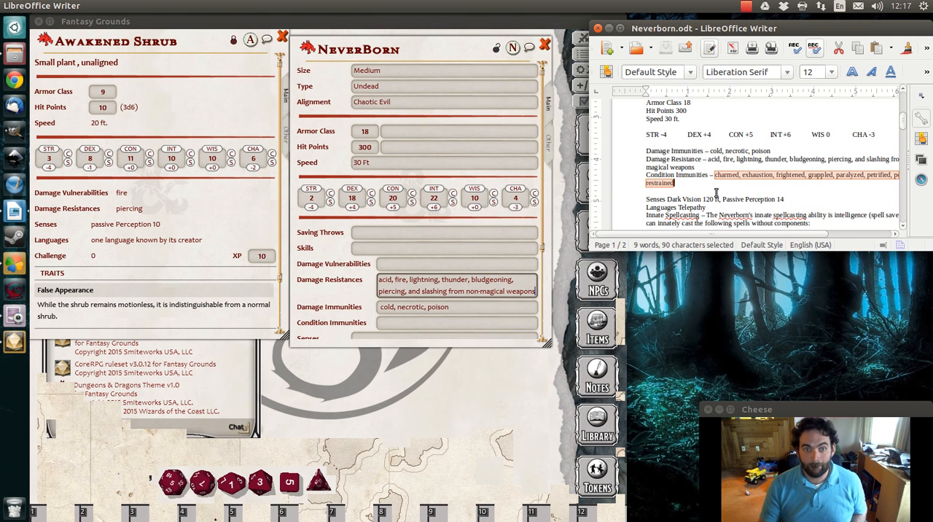
{"action": "left_click", "coordinate": [420, 323]}
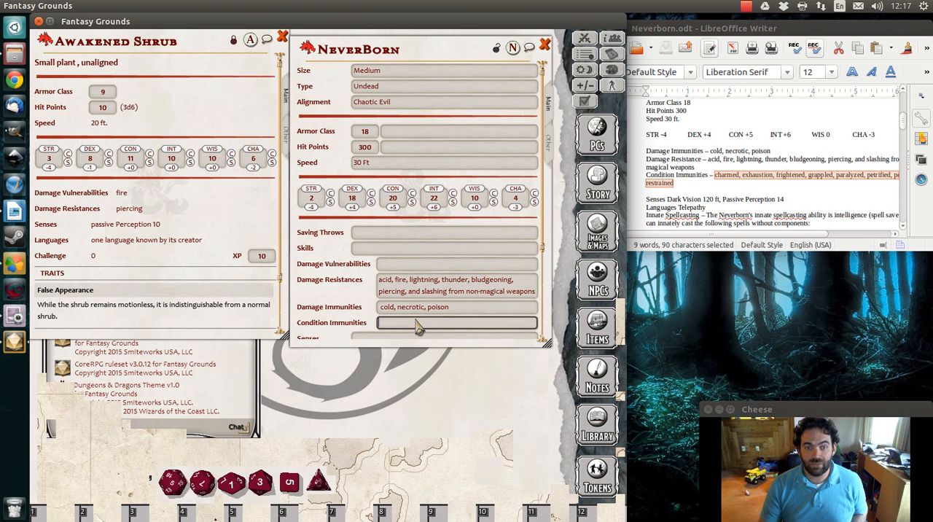
{"action": "key", "text": "ctrl+v"}
{"action": "left_click", "coordinate": [404, 264]}
{"action": "type", "text": "R"}
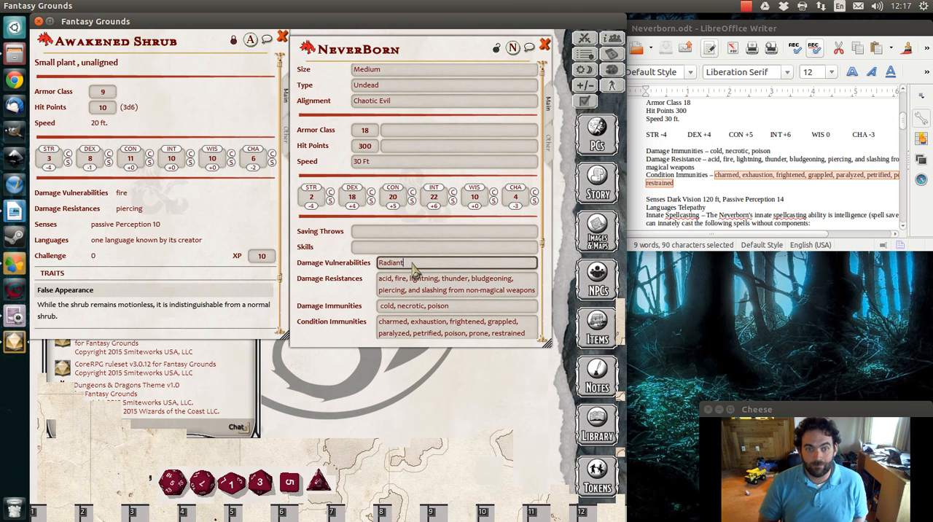
Look up the Ghoul in the DD Basic Rules - DM alphabetical NPC index, examine its stat sheet, then close the sheet, index and library
{"action": "left_click", "coordinate": [599, 429]}
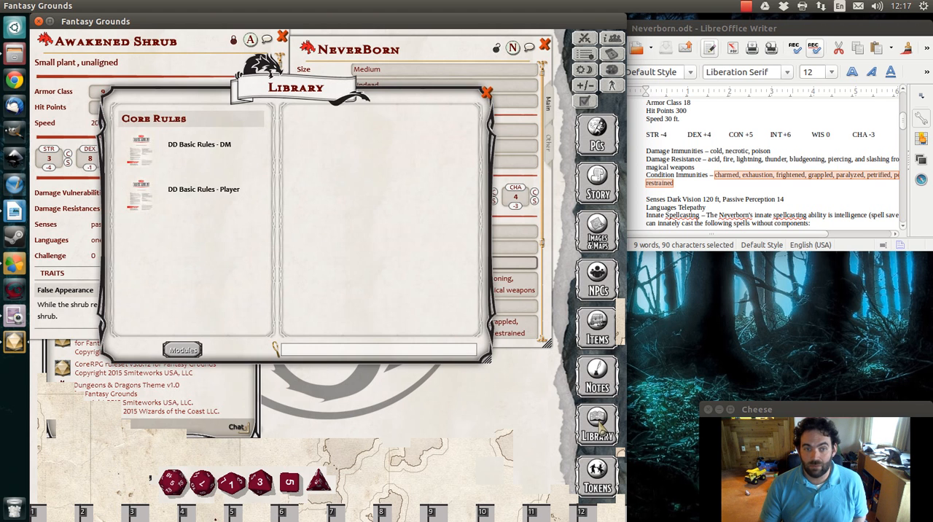
{"action": "left_click", "coordinate": [189, 149]}
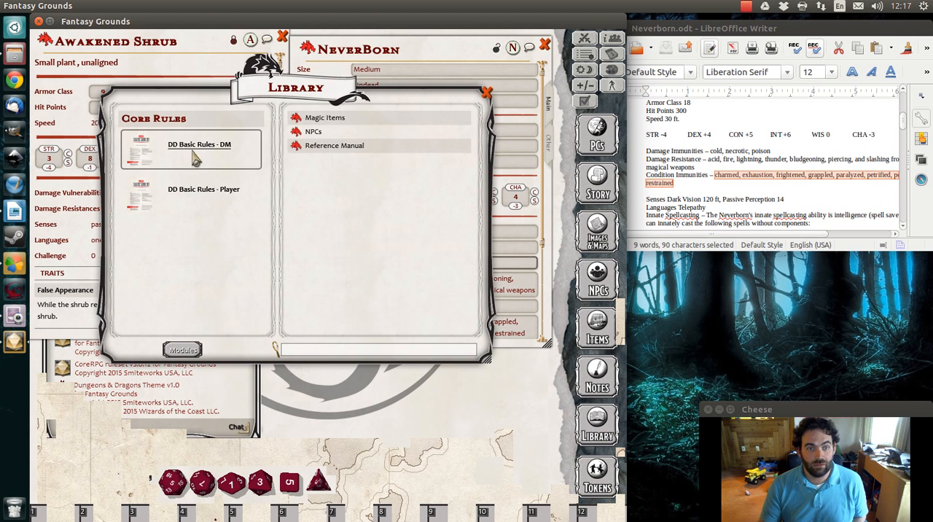
{"action": "left_click", "coordinate": [314, 131]}
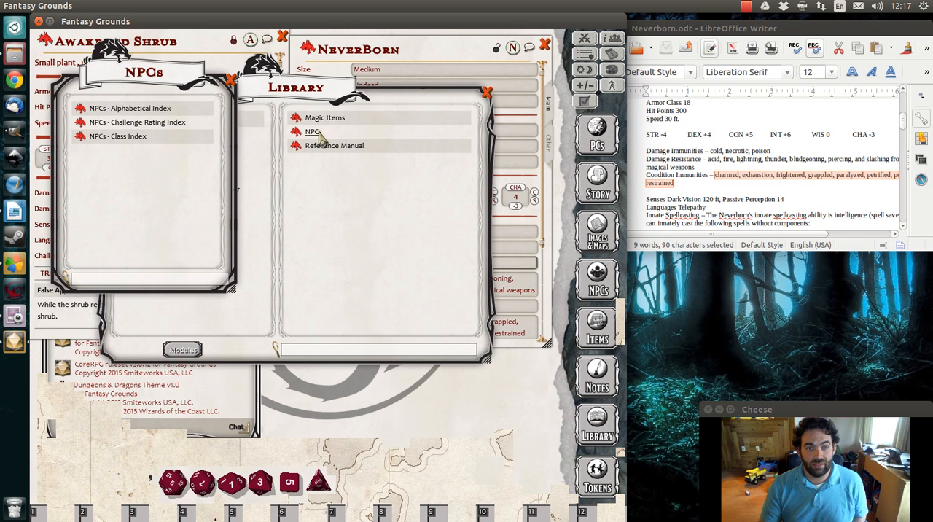
{"action": "left_click", "coordinate": [146, 108]}
{"action": "scroll", "coordinate": [375, 288], "scroll_direction": "down", "scroll_amount": 6}
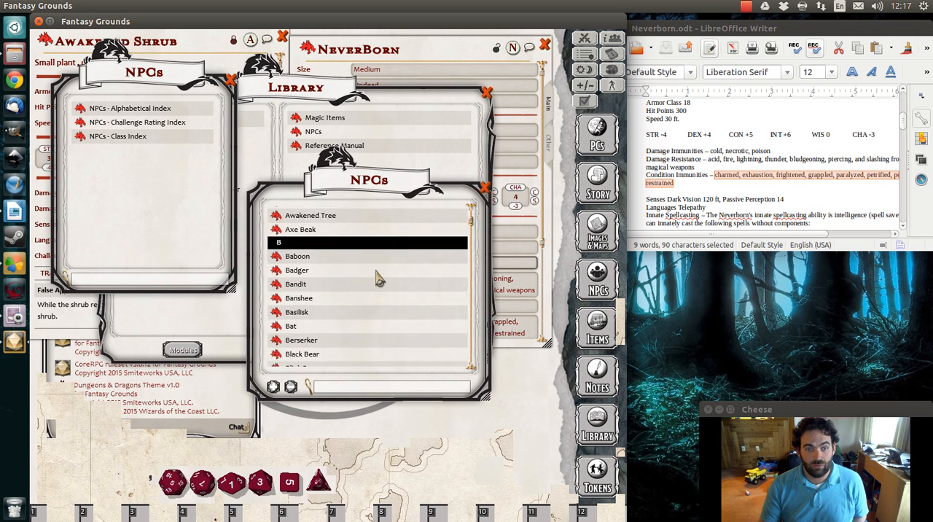
{"action": "scroll", "coordinate": [437, 262], "scroll_direction": "down", "scroll_amount": 5}
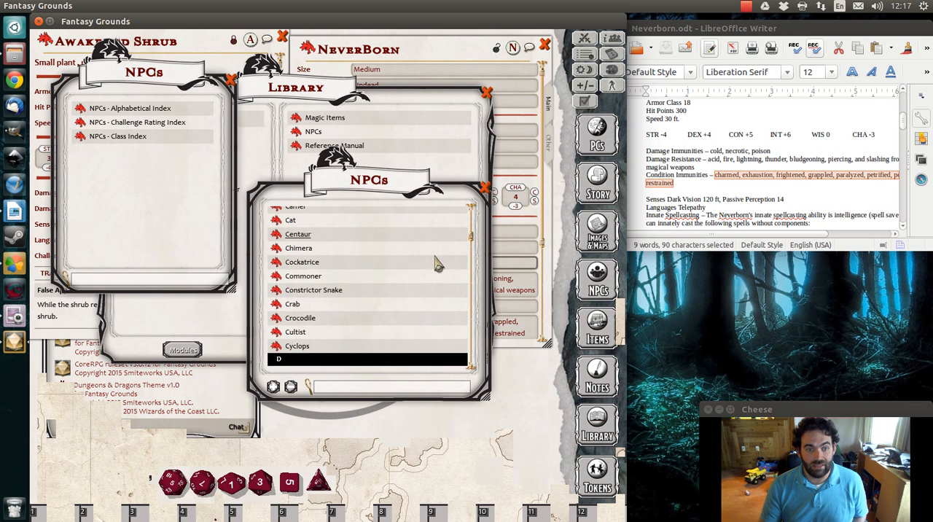
{"action": "scroll", "coordinate": [430, 266], "scroll_direction": "down", "scroll_amount": 5}
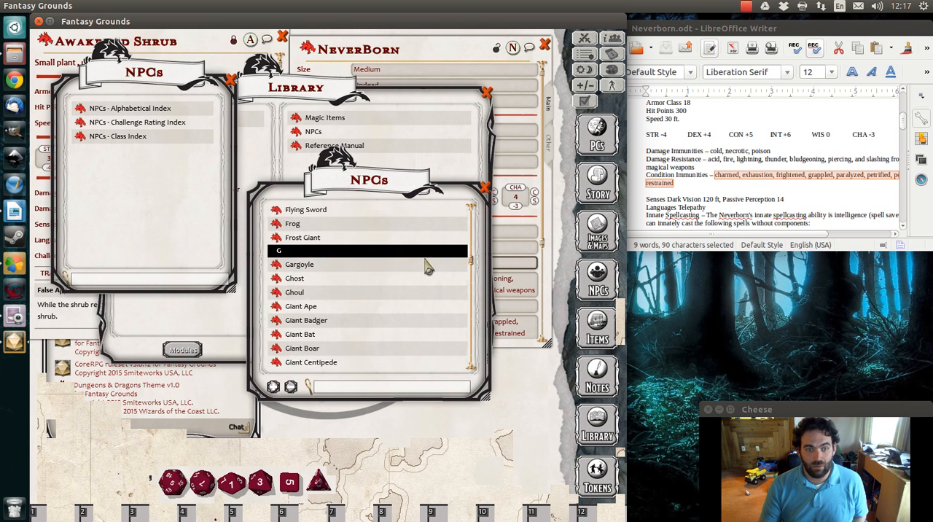
{"action": "left_click", "coordinate": [296, 294]}
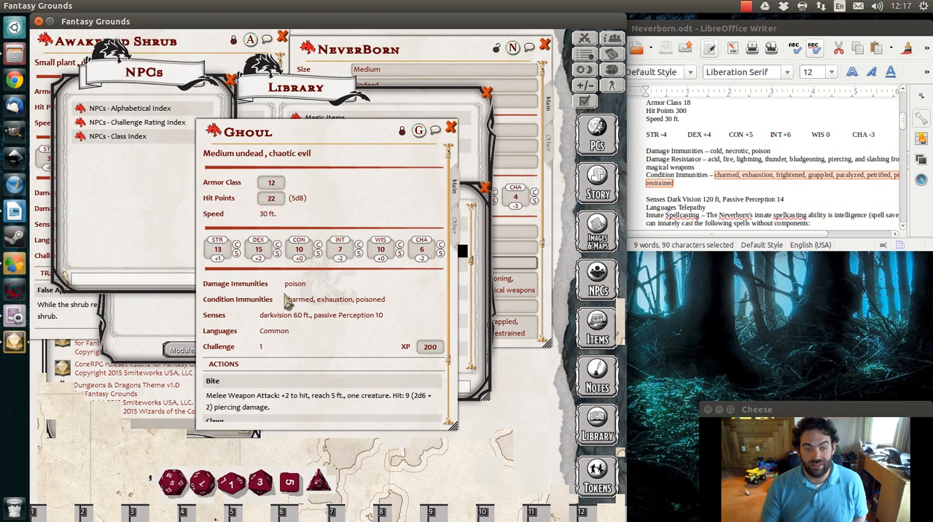
{"action": "left_click", "coordinate": [452, 129]}
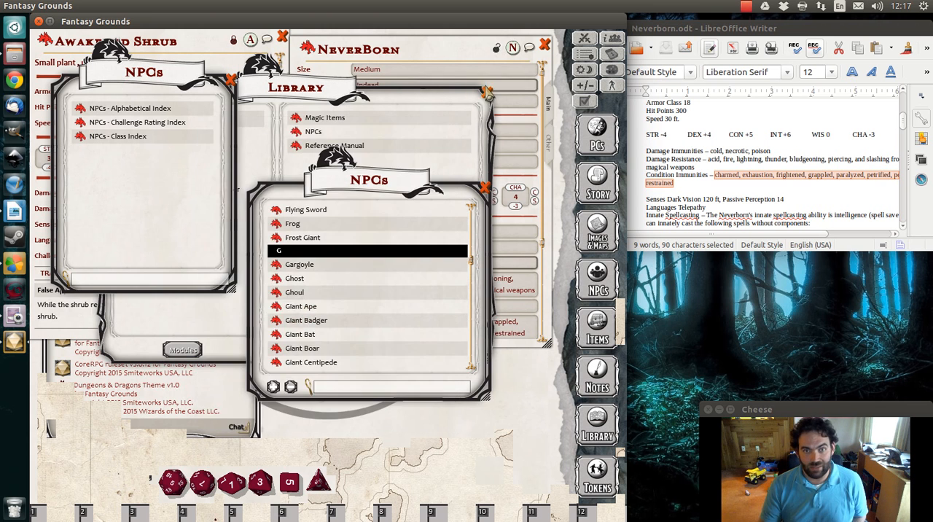
{"action": "left_click", "coordinate": [486, 92]}
{"action": "left_click", "coordinate": [485, 188]}
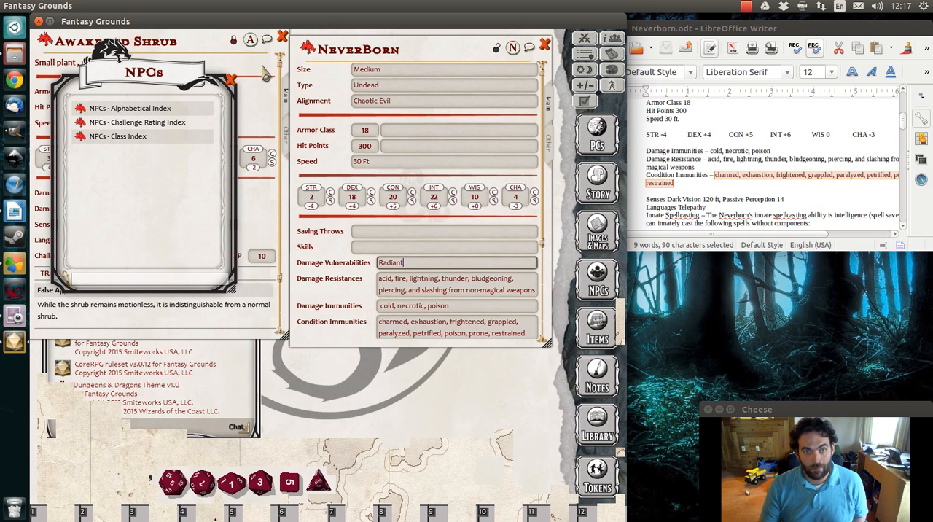
Close the NPC index and copy the senses "Dark Vision 120 ft, Passive Perception 14" from Neverborn.odt in LibreOffice Writer into Fantasy Grounds' NeverBorn sheet
{"action": "left_click", "coordinate": [230, 81]}
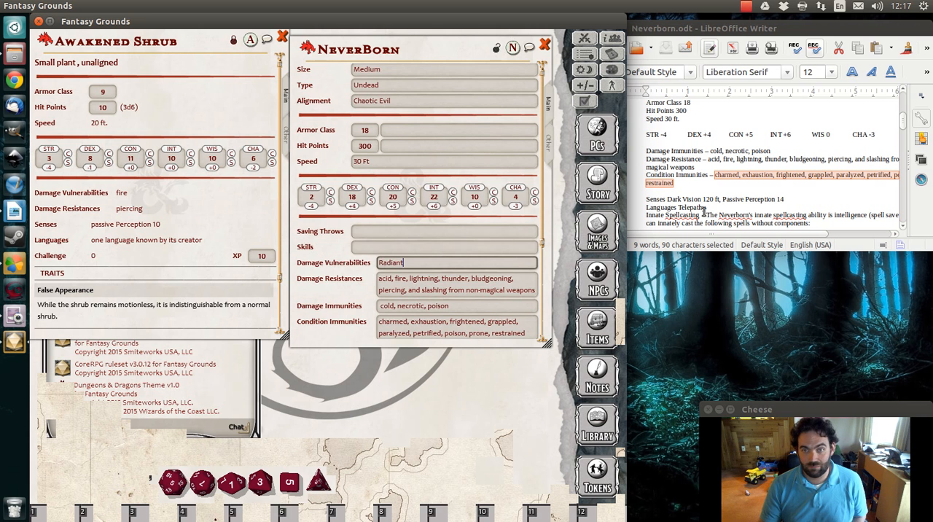
{"action": "scroll", "coordinate": [444, 251], "scroll_direction": "down", "scroll_amount": 2}
{"action": "scroll", "coordinate": [447, 257], "scroll_direction": "down", "scroll_amount": 1}
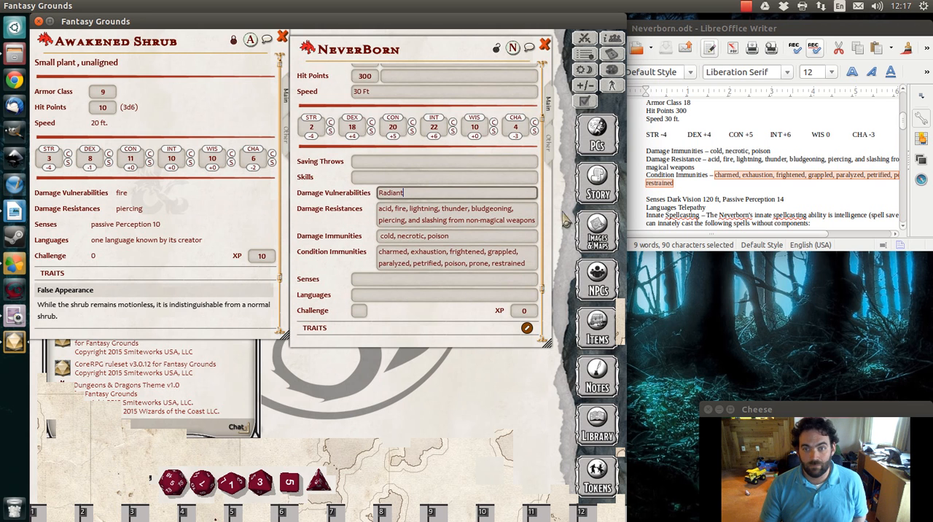
{"action": "left_click_drag", "start_coordinate": [668, 199], "coordinate": [690, 198]}
{"action": "left_click", "coordinate": [782, 199]}
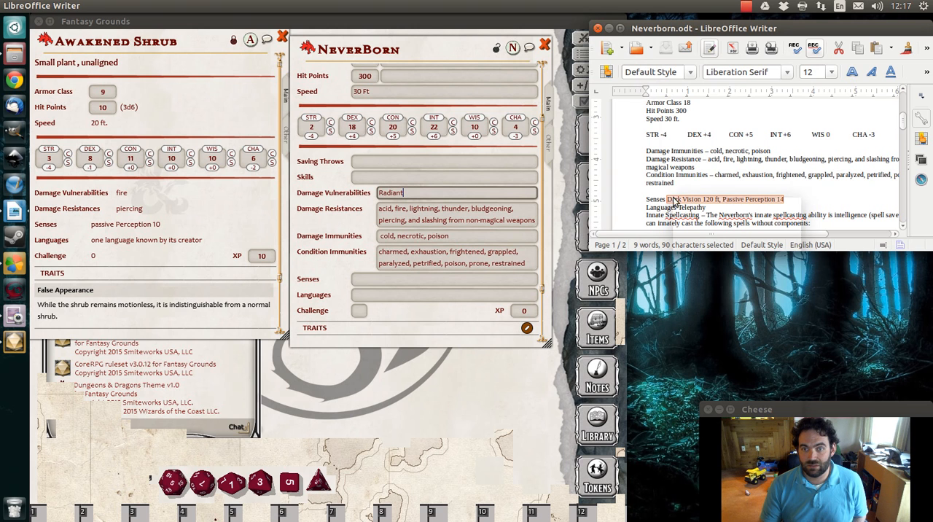
{"action": "right_click", "coordinate": [673, 201]}
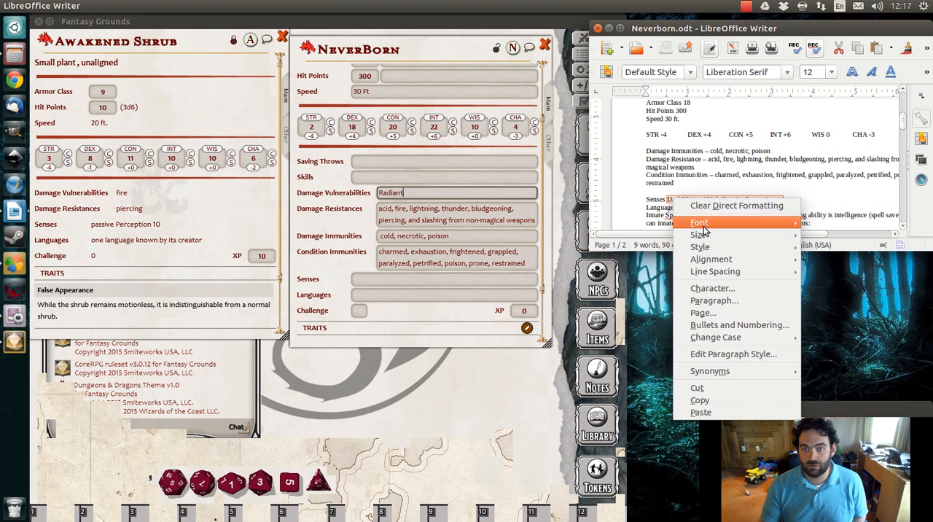
{"action": "left_click", "coordinate": [706, 400]}
{"action": "left_click", "coordinate": [394, 283]}
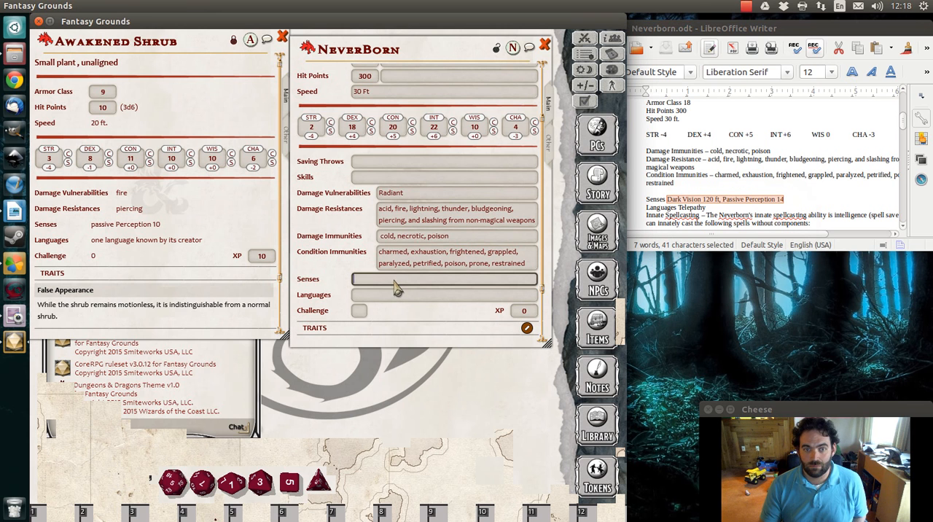
{"action": "right_click", "coordinate": [394, 283]}
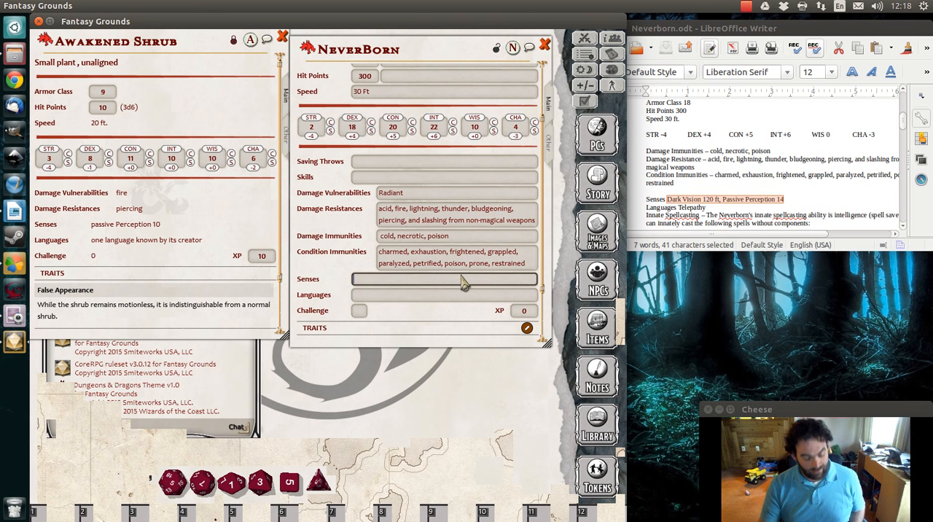
{"action": "key", "text": "ctrl+v"}
Enter Telepathy as the NeverBorn's language and set its challenge to 11 with 7,200 XP
{"action": "left_click", "coordinate": [417, 296]}
{"action": "type", "text": "Te"}
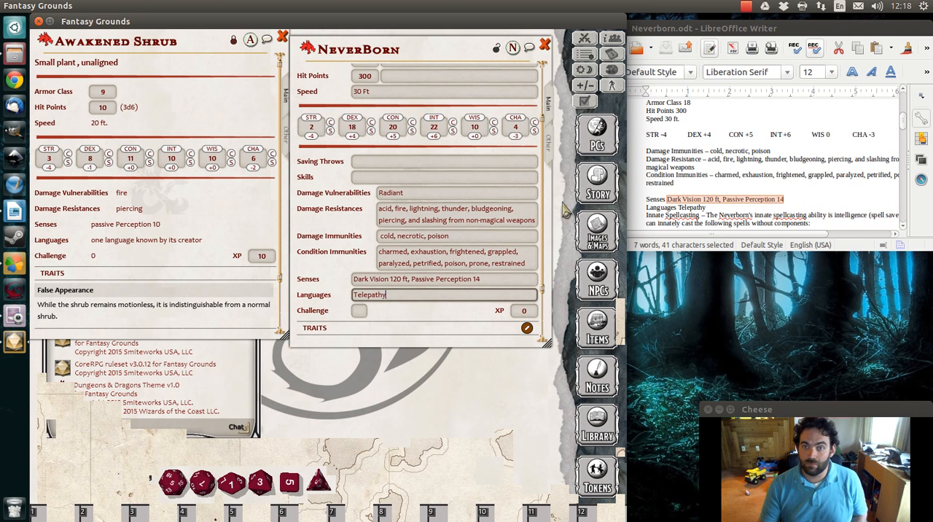
{"action": "scroll", "coordinate": [727, 162], "scroll_direction": "up", "scroll_amount": 2}
{"action": "scroll", "coordinate": [734, 177], "scroll_direction": "down", "scroll_amount": 3}
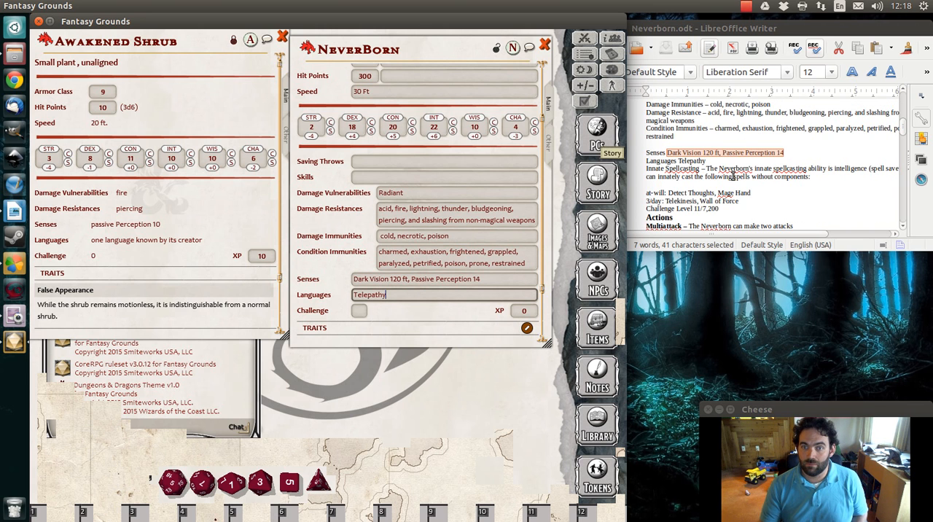
{"action": "left_click", "coordinate": [362, 311]}
{"action": "type", "text": "11"}
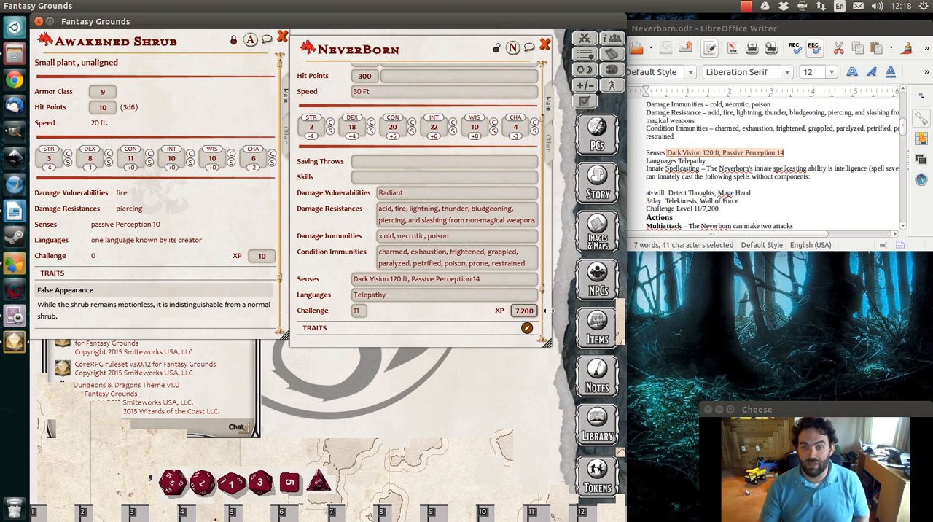
Add a Multiattack action to the NeverBorn sheet with the description "The Neverborn can make two attacks."
{"action": "scroll", "coordinate": [489, 285], "scroll_direction": "down", "scroll_amount": 2}
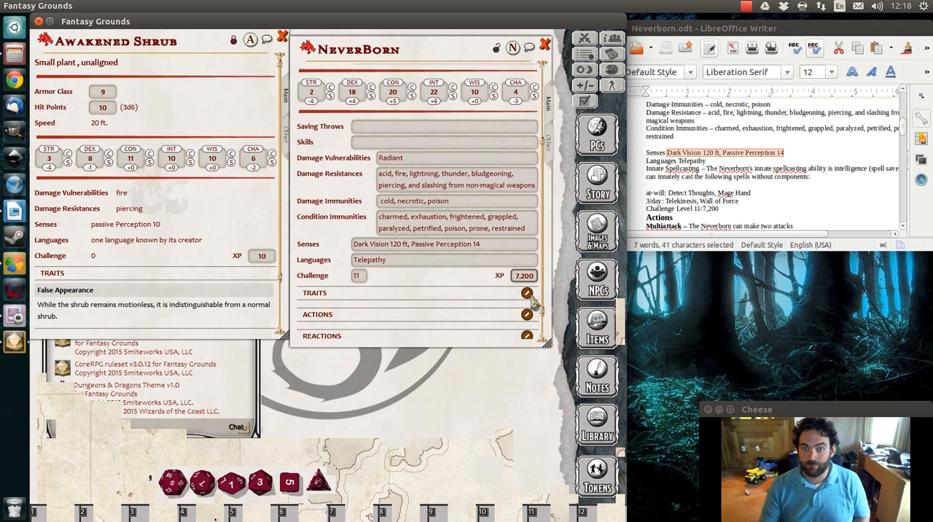
{"action": "scroll", "coordinate": [719, 162], "scroll_direction": "down", "scroll_amount": 1}
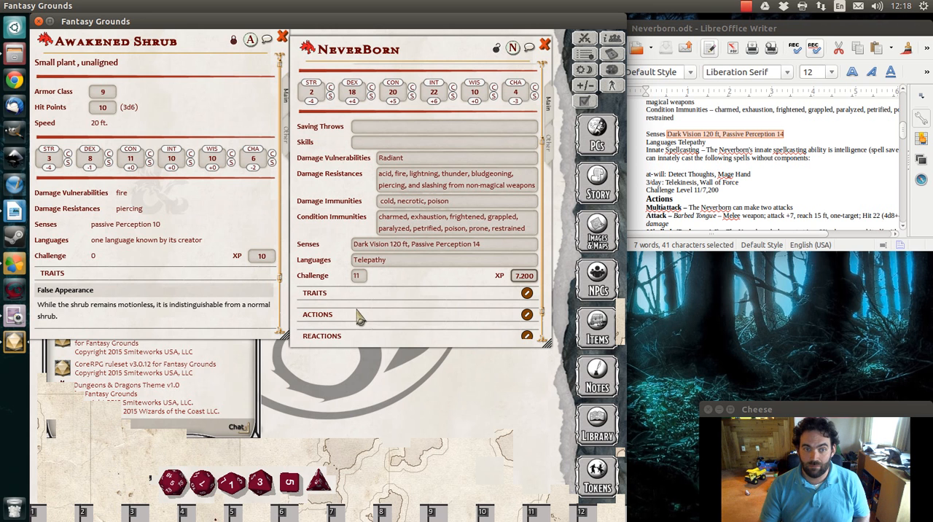
{"action": "scroll", "coordinate": [462, 291], "scroll_direction": "down", "scroll_amount": 1}
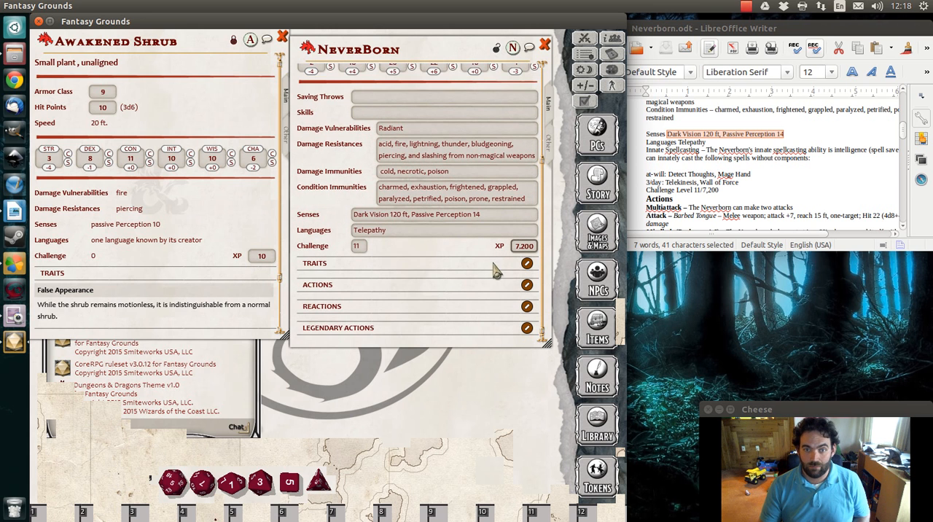
{"action": "scroll", "coordinate": [746, 174], "scroll_direction": "down", "scroll_amount": 1}
{"action": "scroll", "coordinate": [747, 174], "scroll_direction": "down", "scroll_amount": 3}
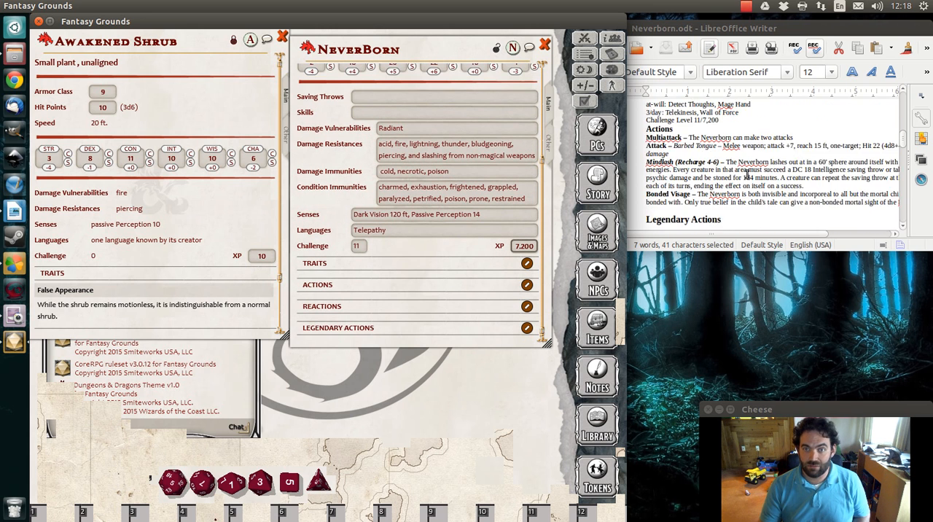
{"action": "scroll", "coordinate": [731, 169], "scroll_direction": "up", "scroll_amount": 1}
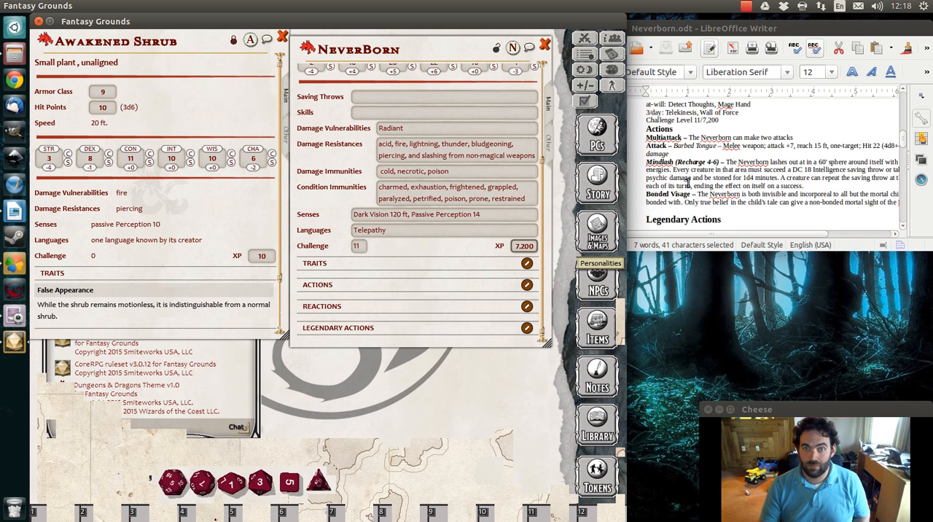
{"action": "left_click", "coordinate": [526, 287]}
{"action": "left_click", "coordinate": [513, 285]}
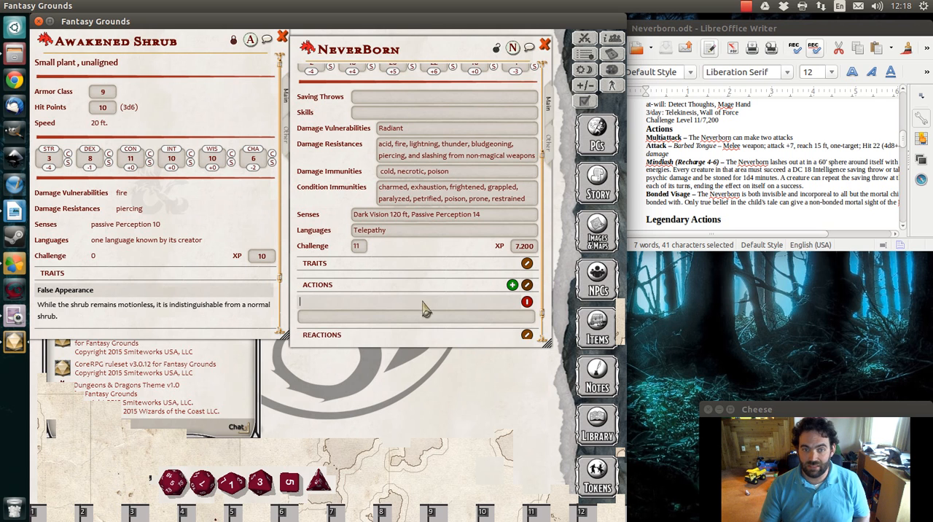
{"action": "type", "text": "Multiattack"}
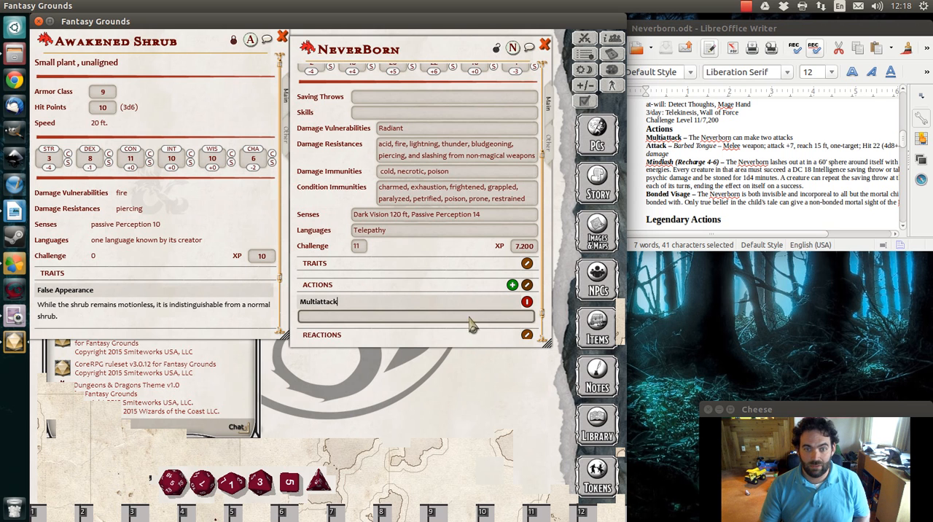
{"action": "left_click", "coordinate": [348, 321]}
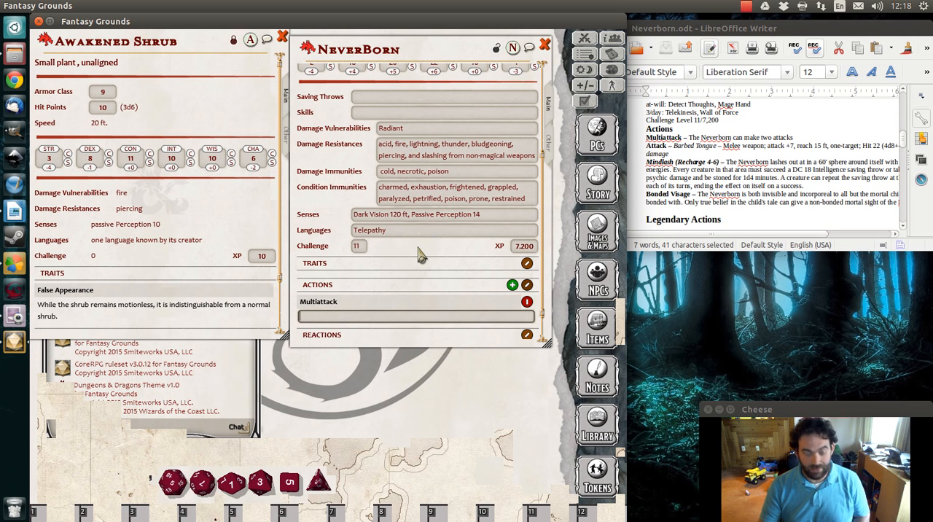
{"action": "key", "text": "shift"}
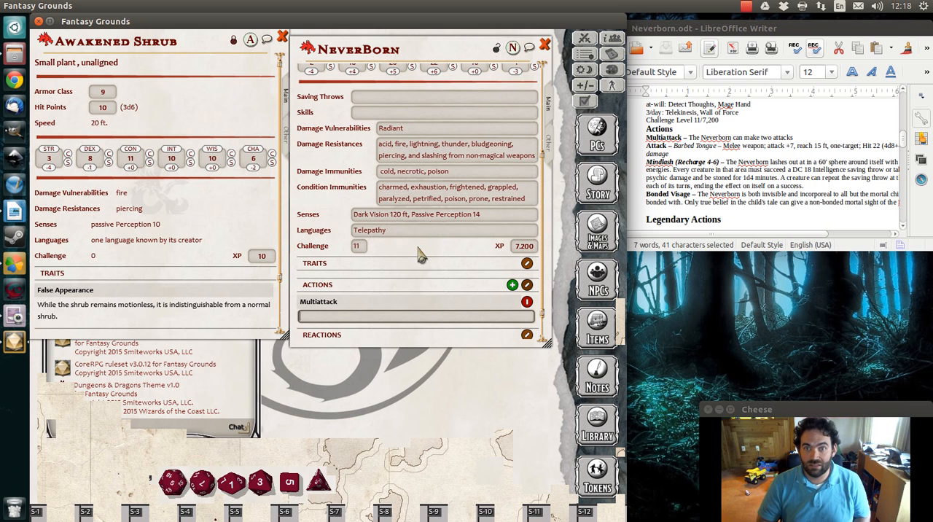
{"action": "type", "text": "The Neverborn can make two attacks."}
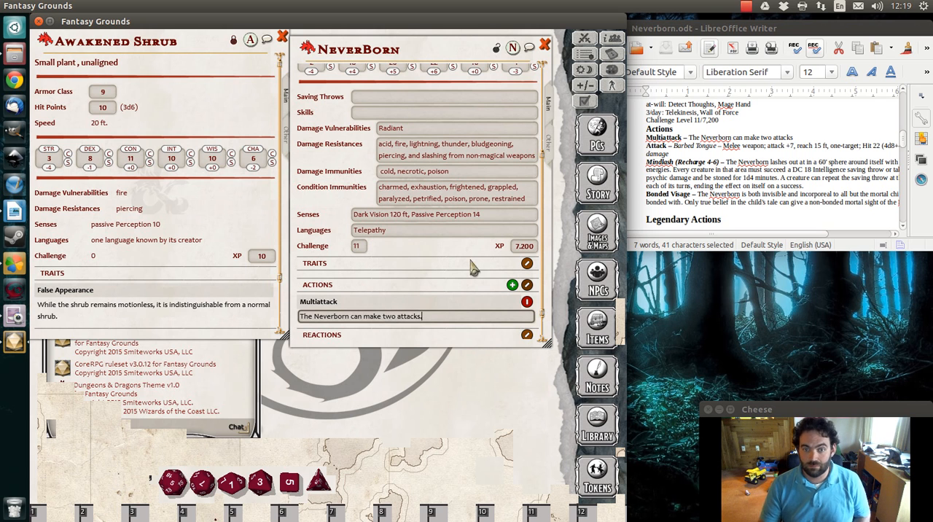
Add a second action named Barbed Tongue to the NeverBorn sheet
{"action": "left_click", "coordinate": [513, 286]}
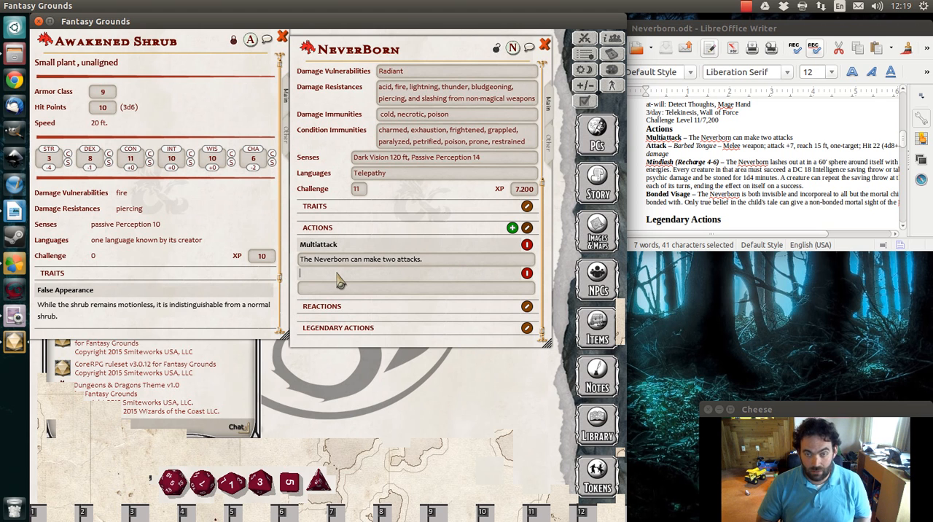
{"action": "type", "text": "Barb"}
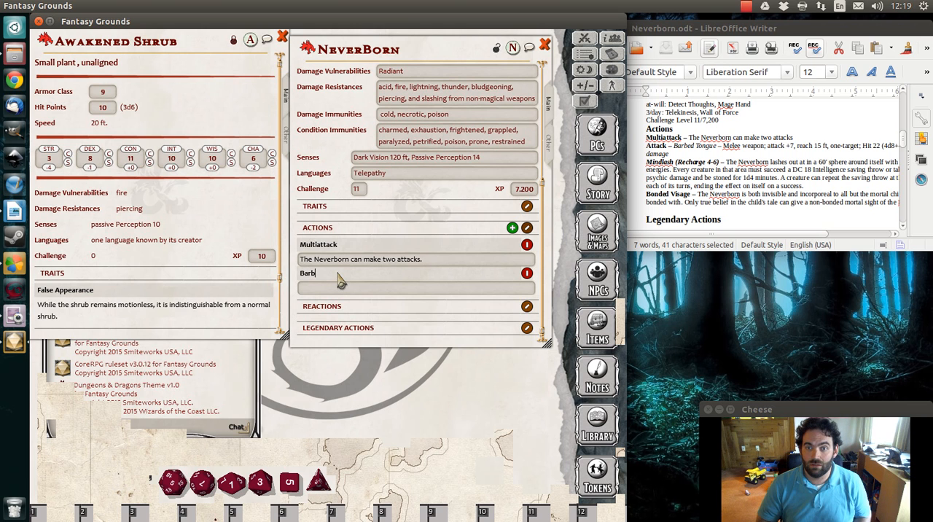
{"action": "type", "text": "ed RT"}
{"action": "type", "text": "To"}
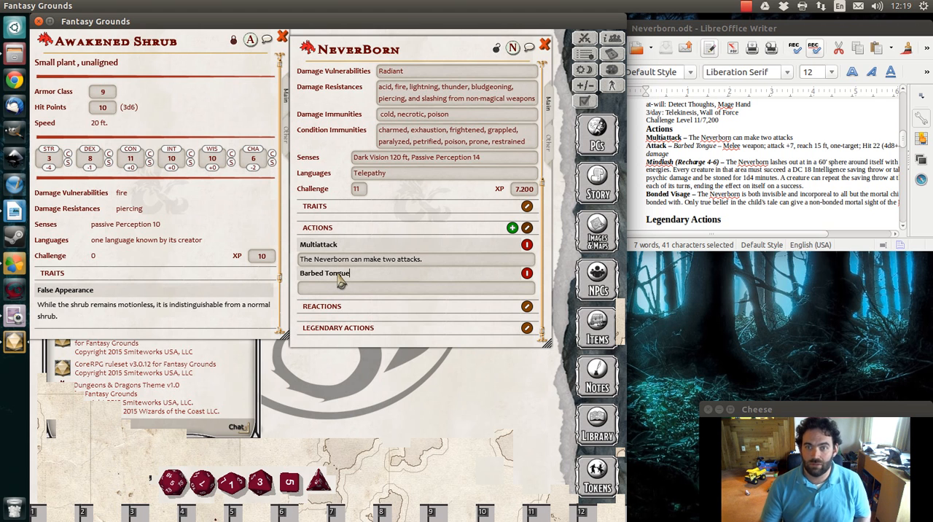
Copy the Barbed Tongue attack text, from "Melee weapon" through "damage", out of Neverborn.odt in LibreOffice Writer into that action's description in Fantasy Grounds
{"action": "left_click_drag", "start_coordinate": [722, 145], "coordinate": [766, 153]}
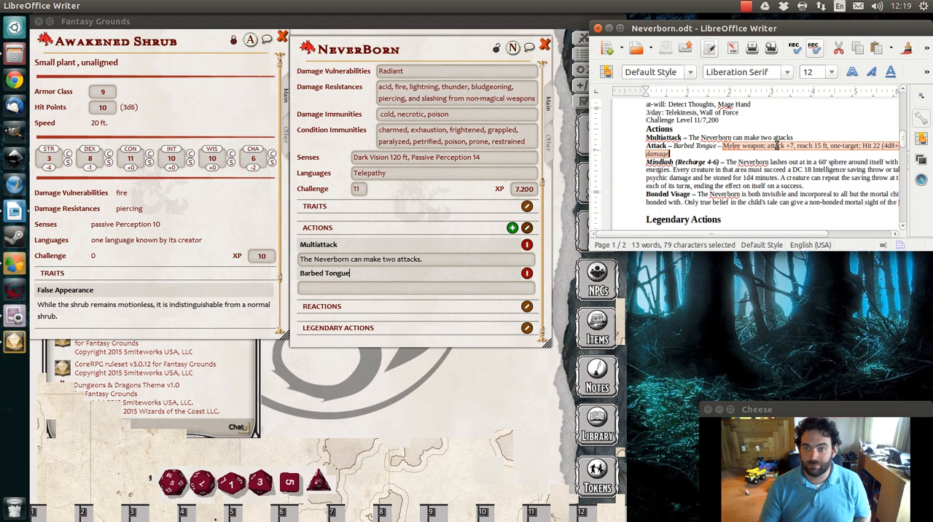
{"action": "right_click", "coordinate": [776, 143]}
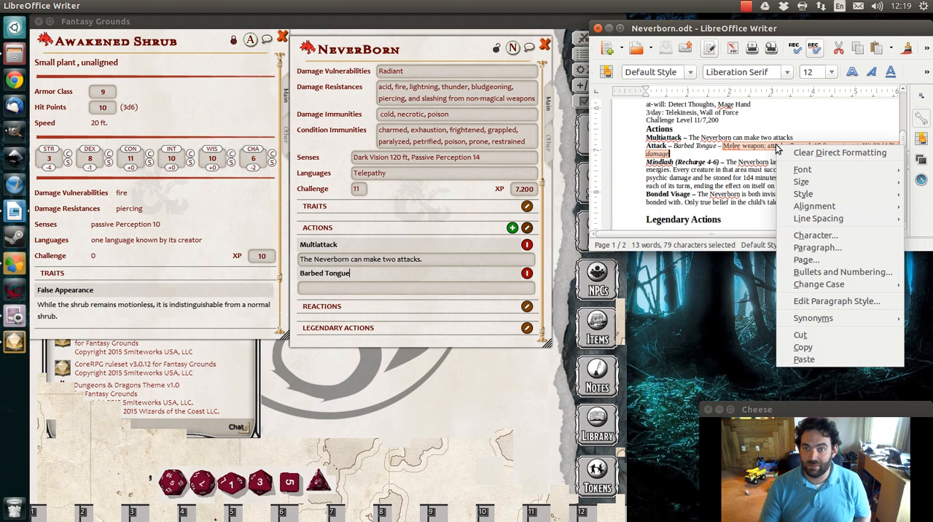
{"action": "left_click", "coordinate": [826, 349]}
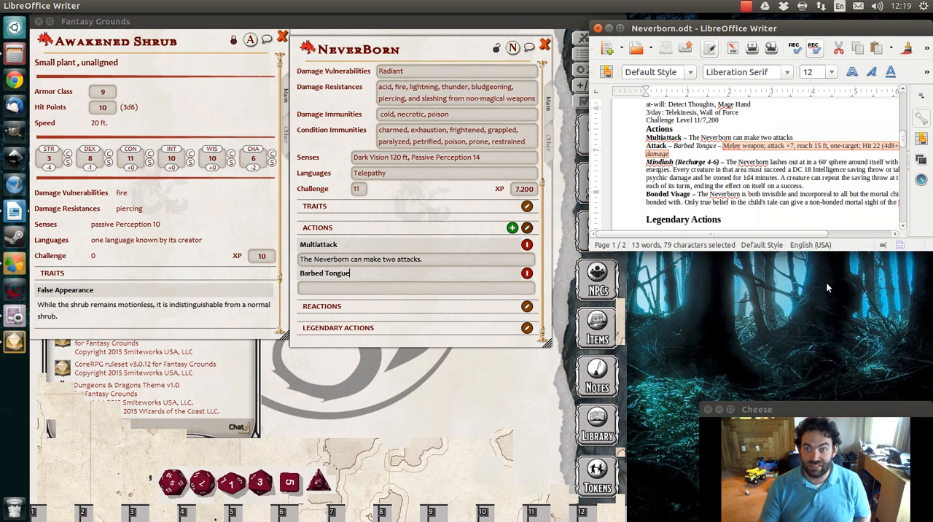
{"action": "left_click", "coordinate": [386, 288]}
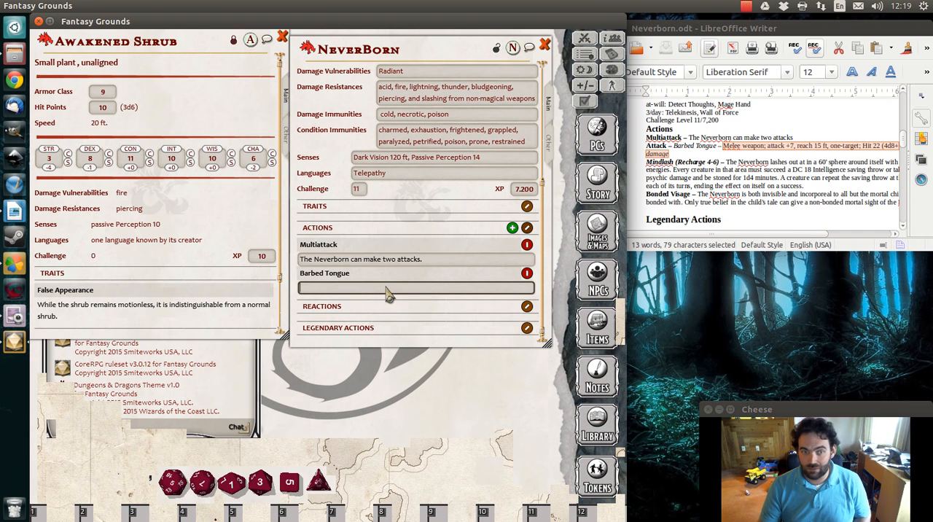
{"action": "right_click", "coordinate": [386, 287]}
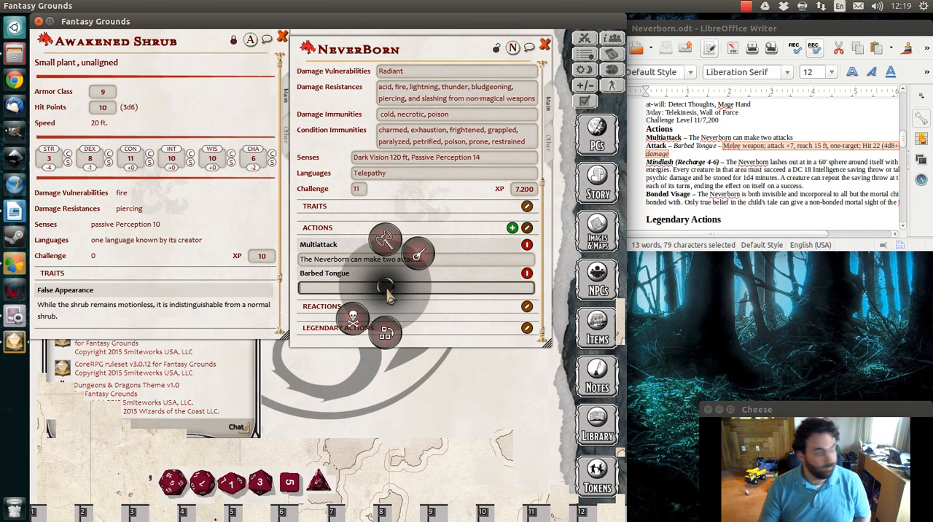
{"action": "left_click", "coordinate": [475, 290]}
{"action": "key", "text": "ctrl+v"}
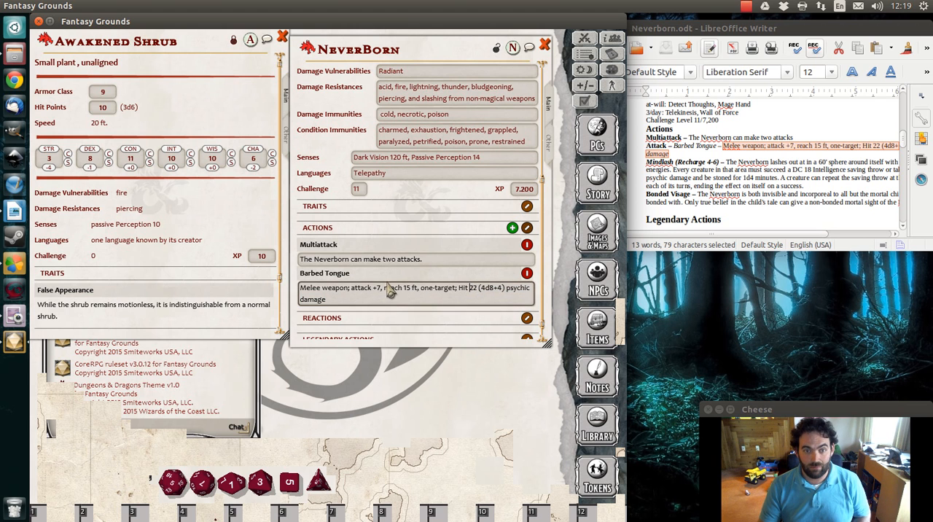
Reword the start of the Barbed Tongue description to "Melee weapon attack; +7 to hit,", using the Awakened Shrub's Rake action as reference
{"action": "left_click_drag", "start_coordinate": [469, 289], "coordinate": [419, 298]}
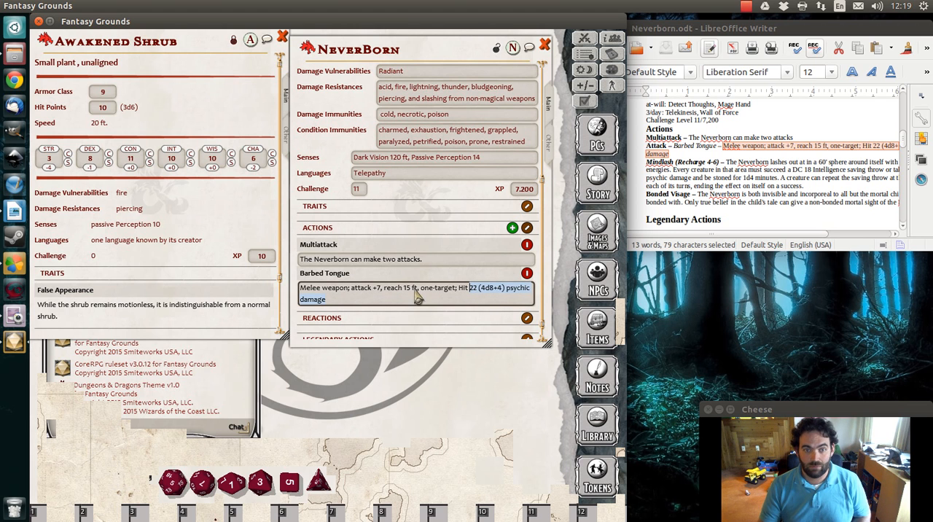
{"action": "left_click", "coordinate": [369, 296]}
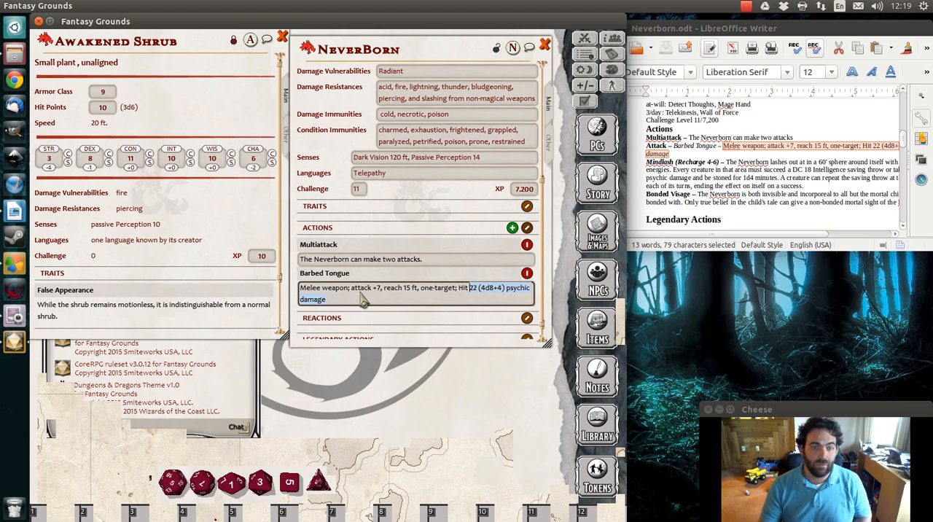
{"action": "left_click", "coordinate": [354, 292]}
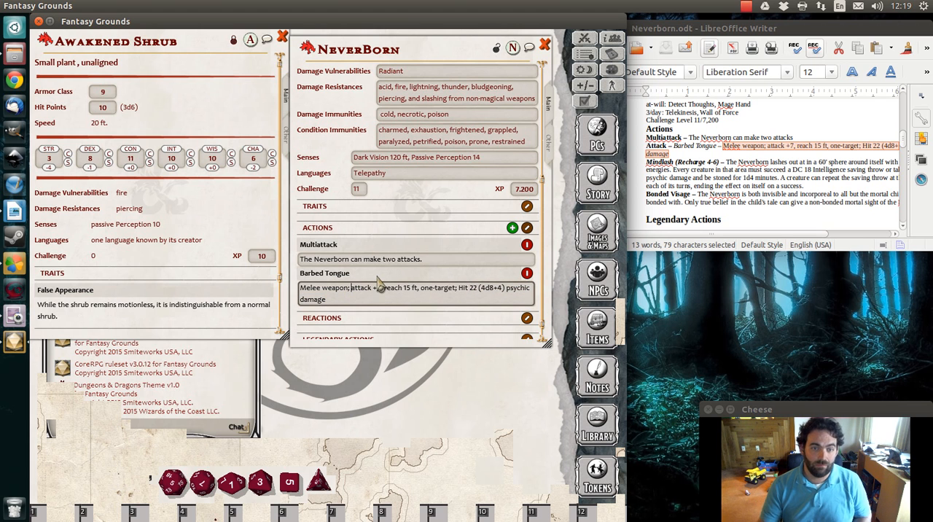
{"action": "key", "text": "BackSpace"}
{"action": "key", "text": "BackSpace"}
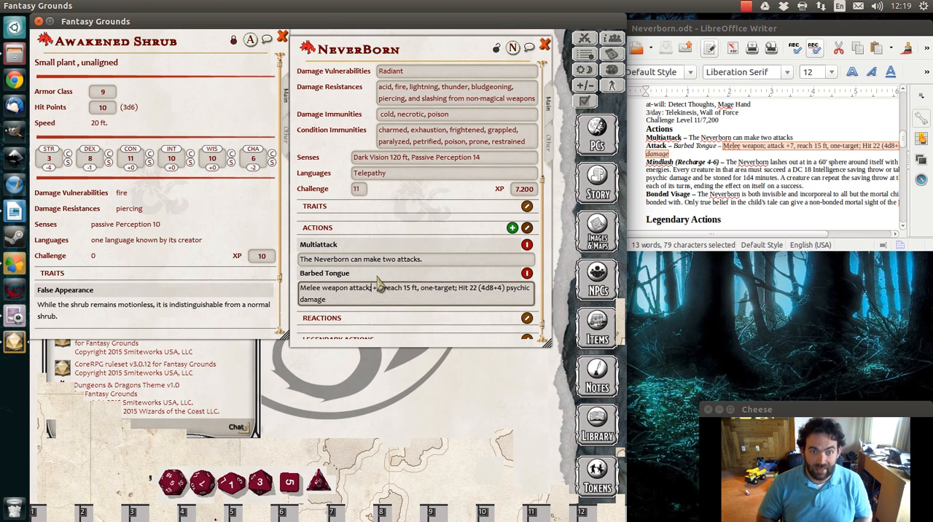
{"action": "scroll", "coordinate": [212, 270], "scroll_direction": "down", "scroll_amount": 2}
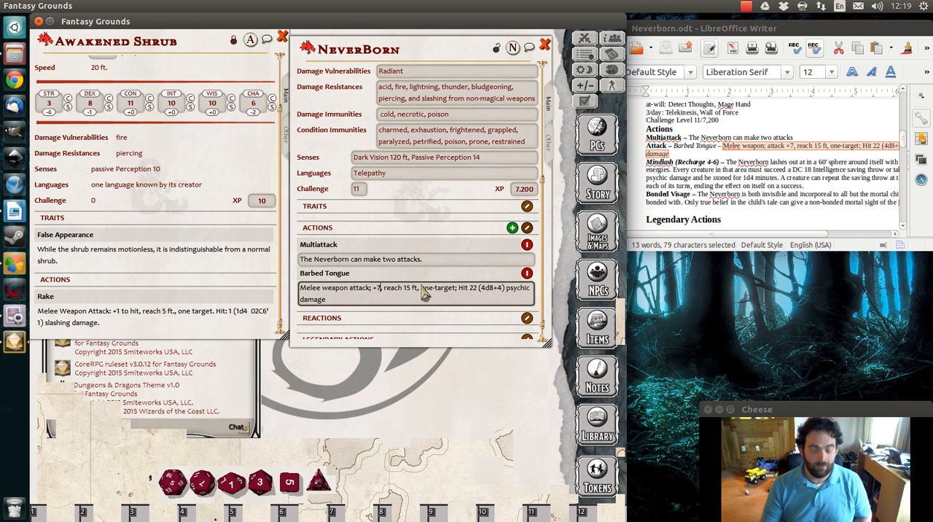
{"action": "type", "text": ";"}
{"action": "key", "text": "Delete"}
{"action": "type", "text": "to"}
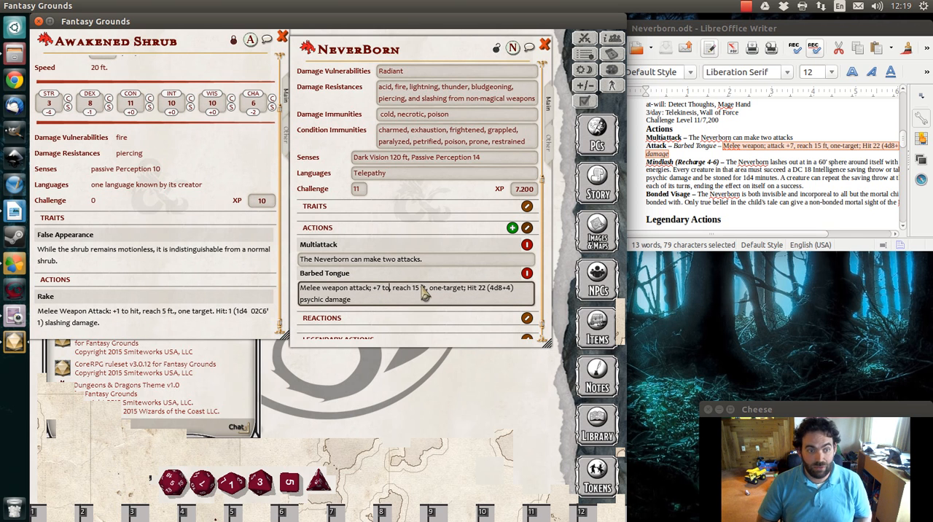
{"action": "type", "text": " hit,"}
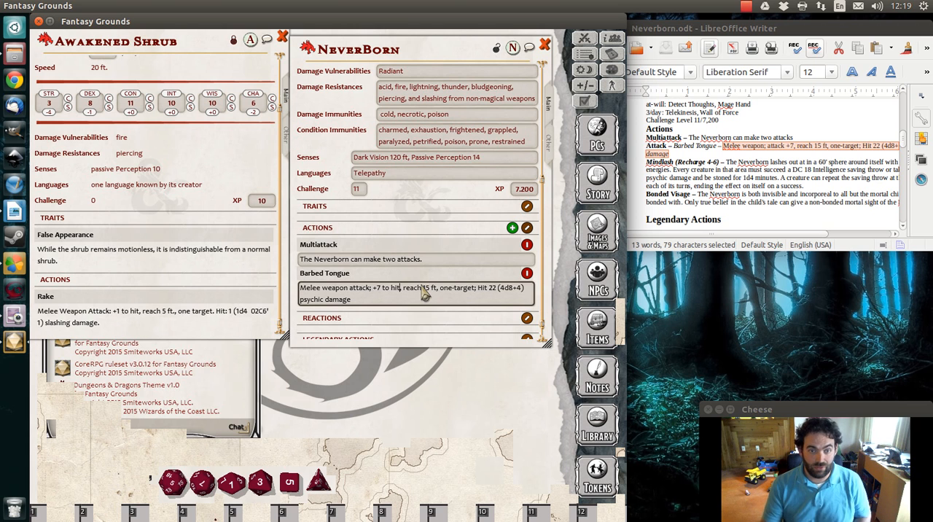
Insert a colon after "Hit" in the Barbed Tongue description and lock the NeverBorn sheet
{"action": "left_click", "coordinate": [487, 289]}
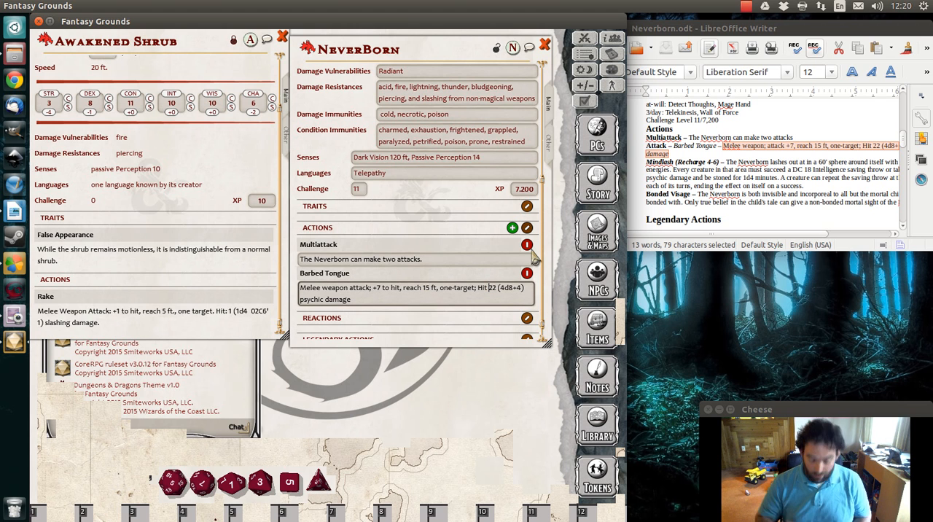
{"action": "type", "text": ":"}
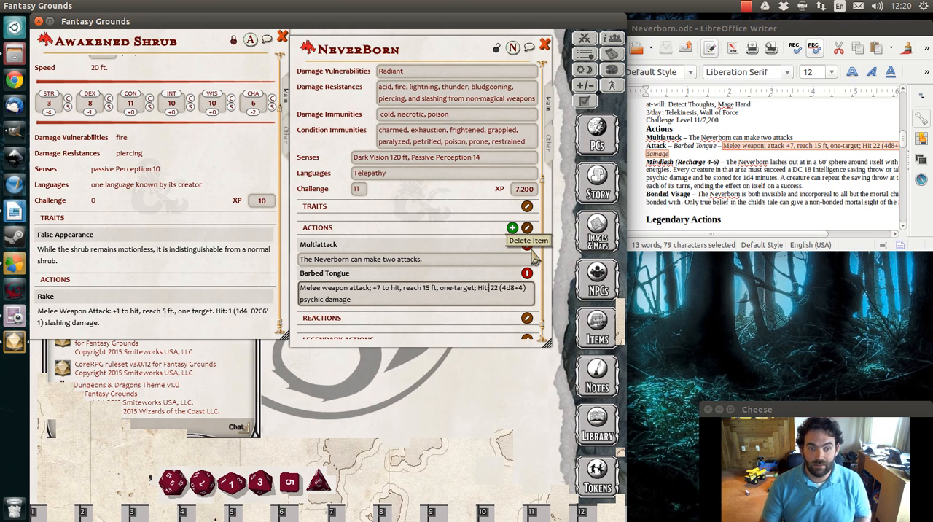
{"action": "left_click", "coordinate": [497, 47]}
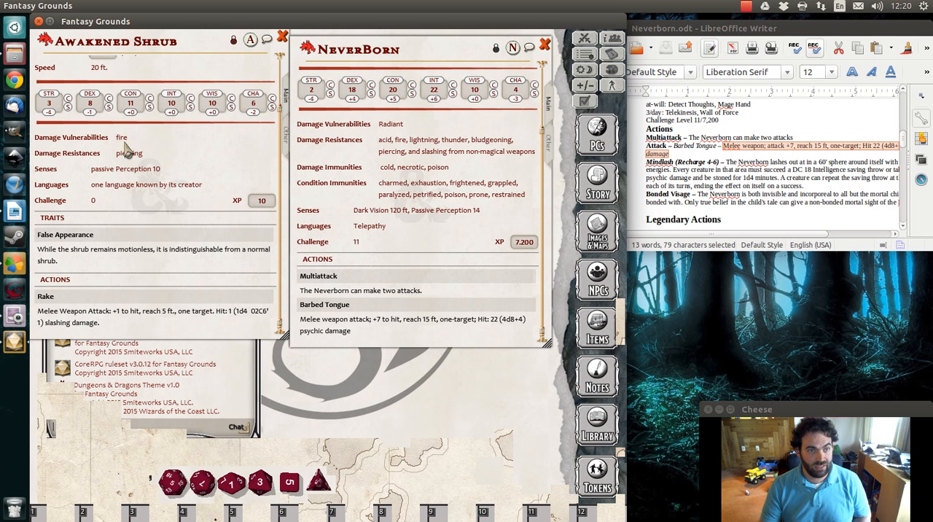
Close the Awakened Shrub sheet
{"action": "right_click", "coordinate": [138, 106]}
{"action": "left_click", "coordinate": [217, 170]}
{"action": "right_click", "coordinate": [217, 170]}
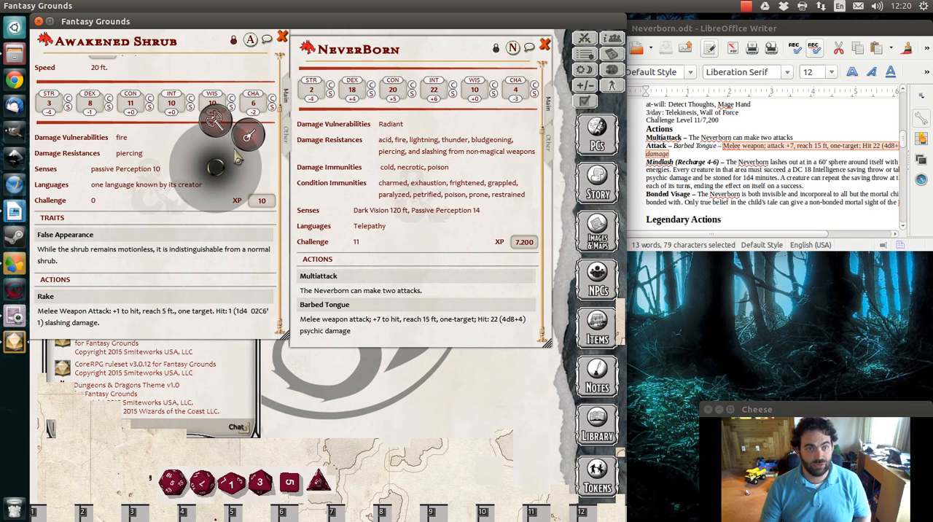
{"action": "left_click", "coordinate": [247, 140]}
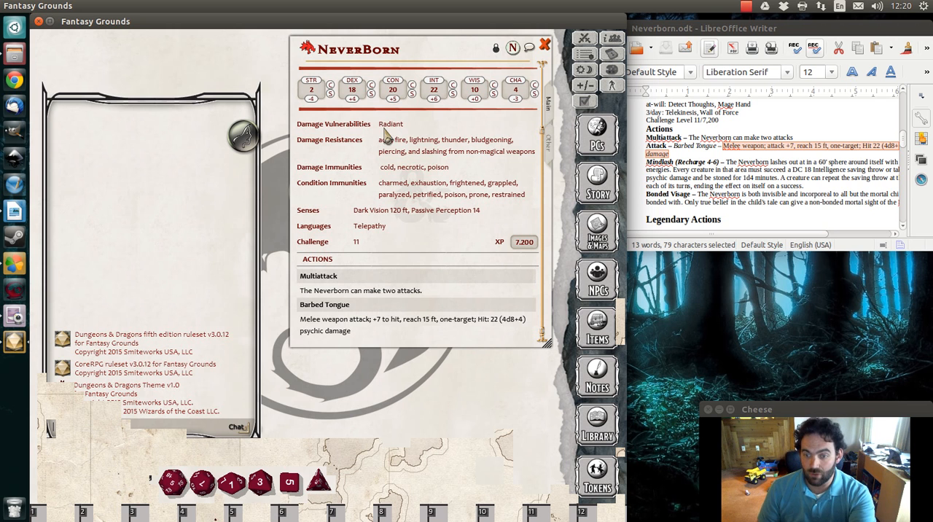
Roll Barbed Tongue's +7 attack and its 4d8+4 psychic damage into the chat, and close the NeverBorn sheet
{"action": "left_click_drag", "start_coordinate": [373, 319], "coordinate": [400, 322]}
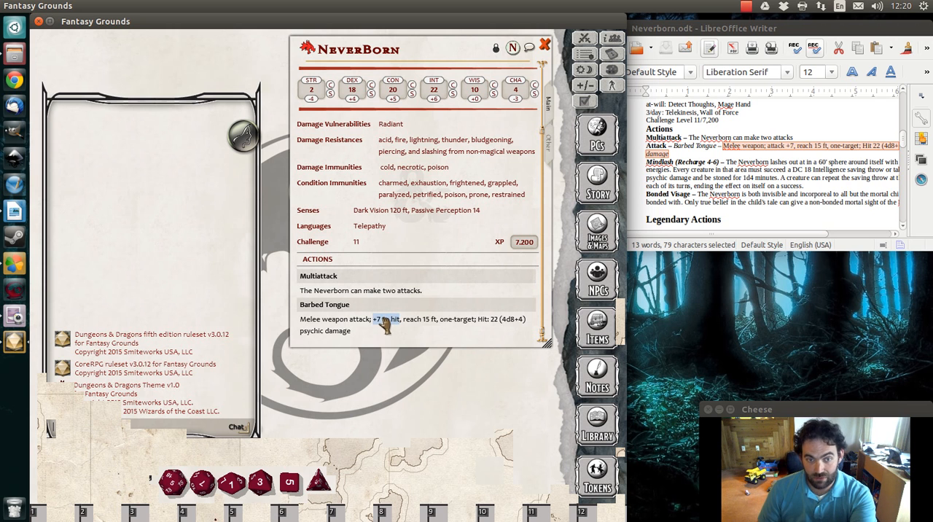
{"action": "left_click_drag", "start_coordinate": [490, 319], "coordinate": [514, 328]}
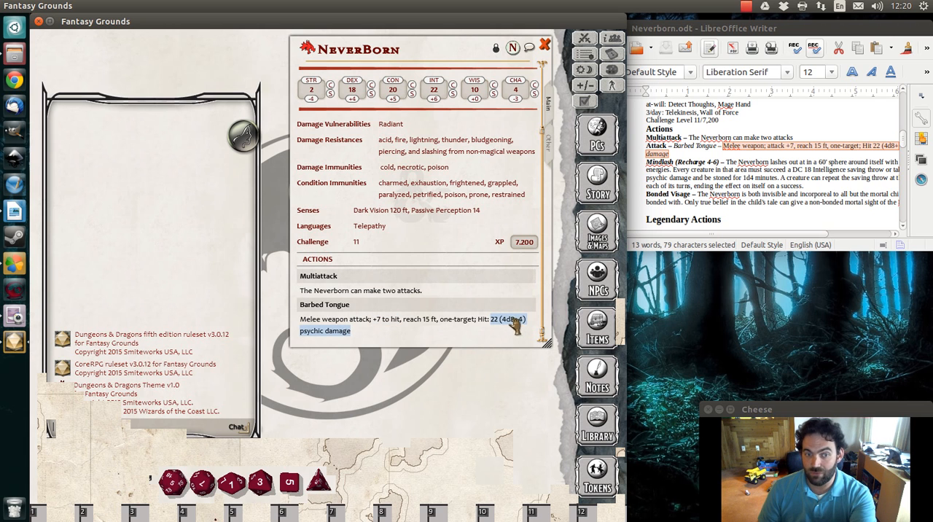
{"action": "left_click_drag", "start_coordinate": [373, 320], "coordinate": [402, 323]}
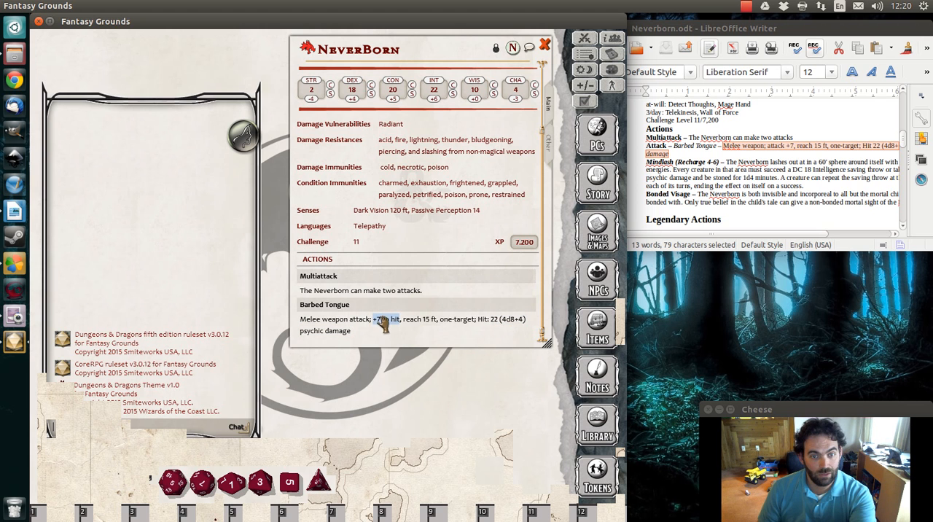
{"action": "left_click_drag", "start_coordinate": [386, 326], "coordinate": [108, 155]}
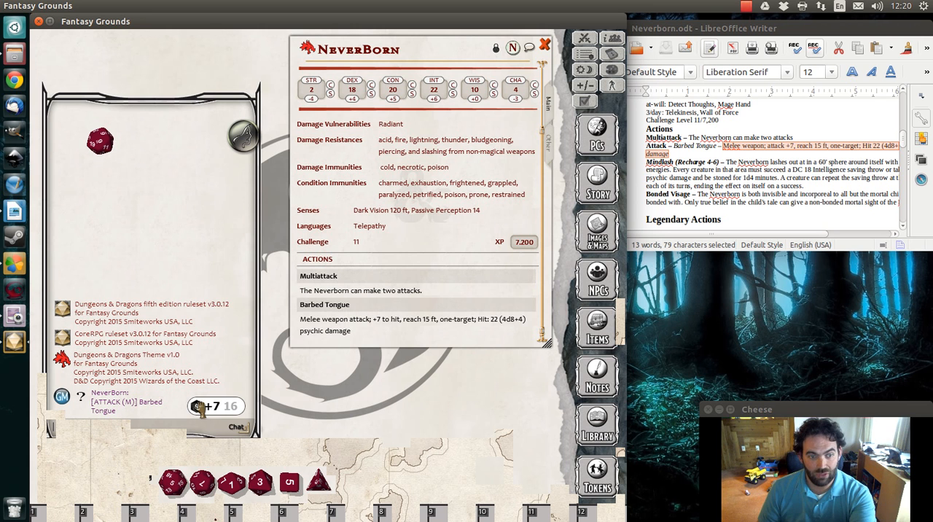
{"action": "double_click", "coordinate": [508, 325]}
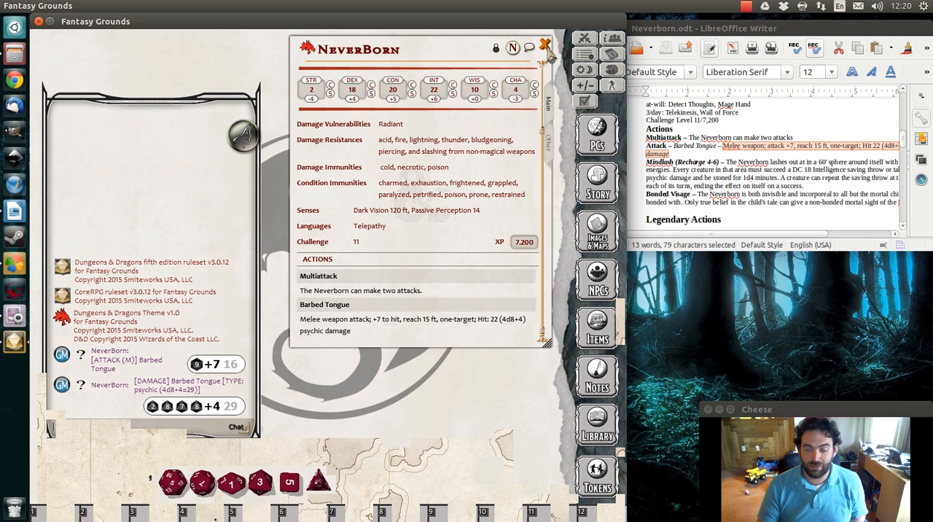
{"action": "left_click", "coordinate": [545, 45]}
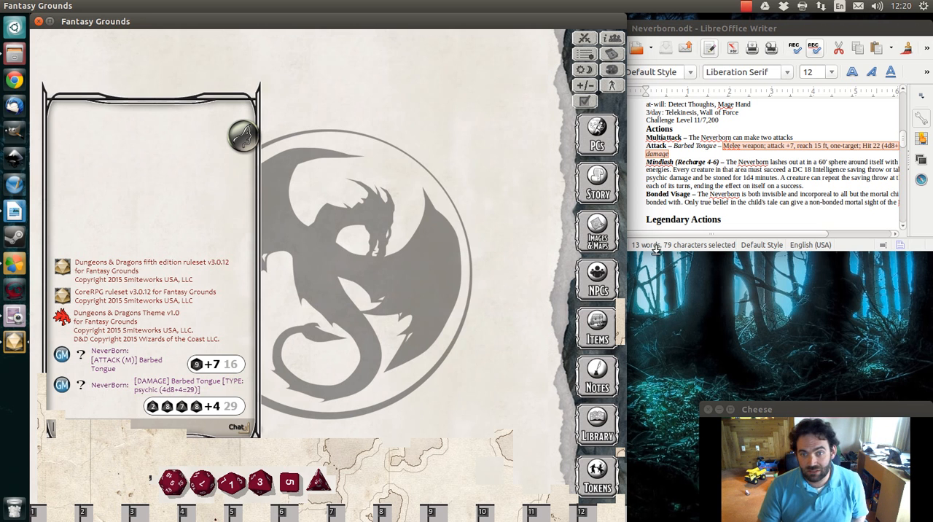
Open the campaign's Images & Maps list and bring up the Files home folder in a window beside it
{"action": "left_click", "coordinate": [593, 232]}
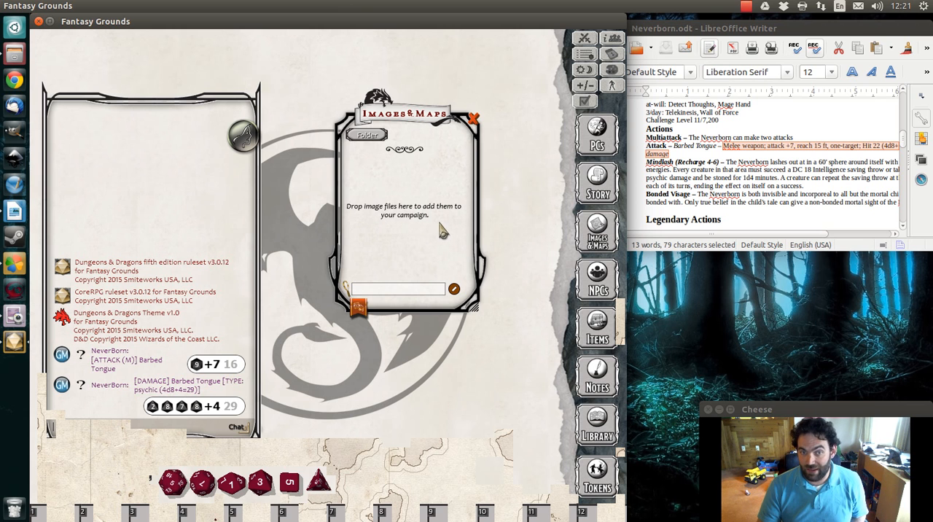
{"action": "left_click", "coordinate": [11, 52]}
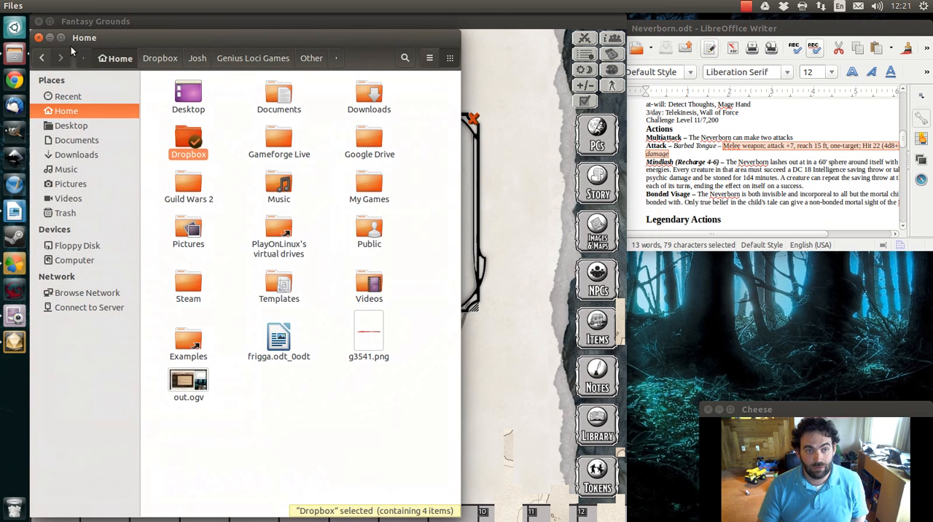
{"action": "left_click_drag", "start_coordinate": [119, 37], "coordinate": [667, 117]}
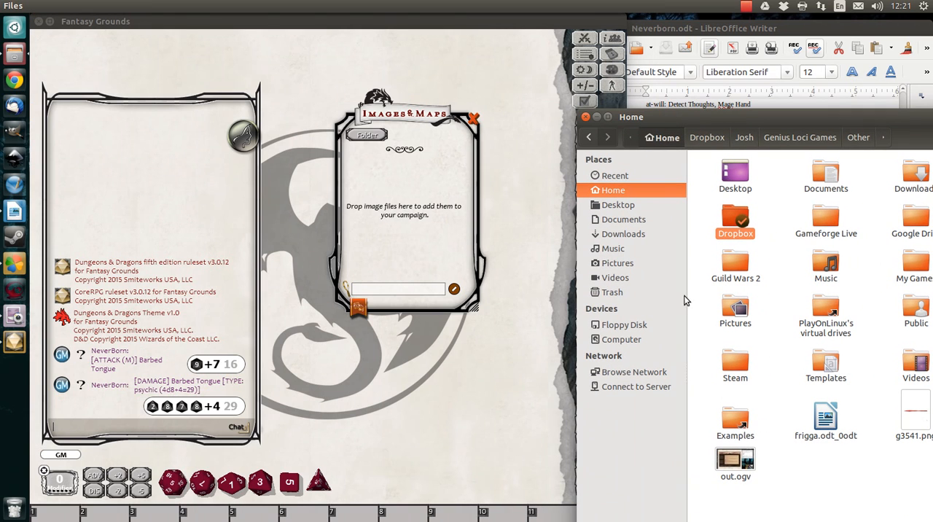
Browse in Files from Dropbox through Genius Loci Games and Adventures to the Maps folder of Pyramid of the Lost King
{"action": "double_click", "coordinate": [739, 215]}
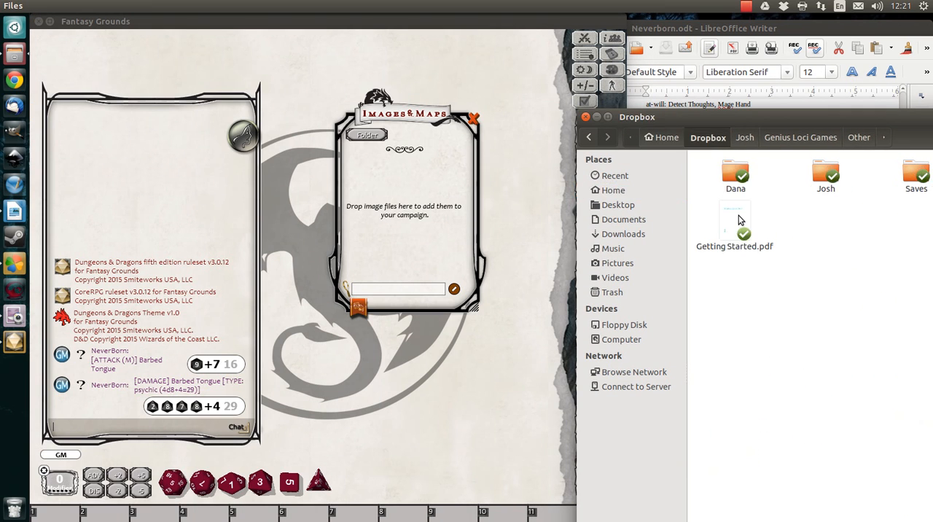
{"action": "double_click", "coordinate": [823, 178]}
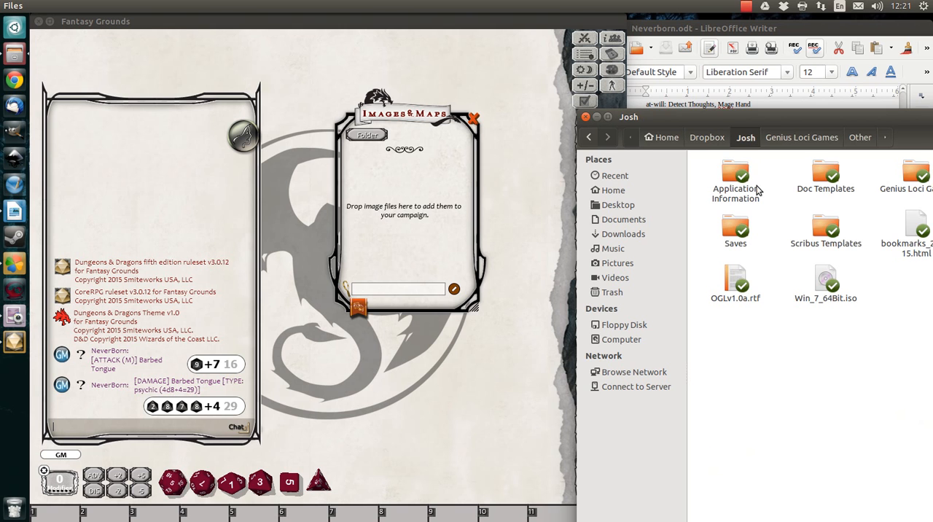
{"action": "double_click", "coordinate": [909, 176]}
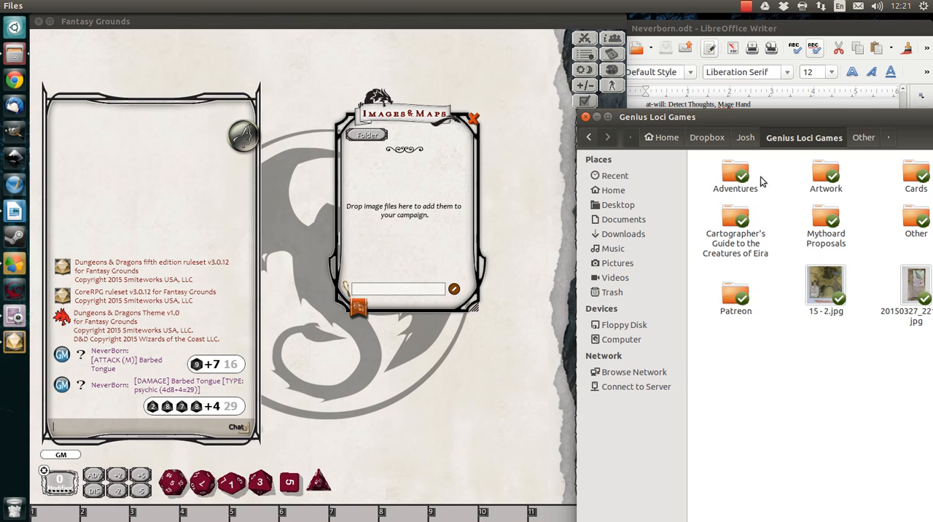
{"action": "double_click", "coordinate": [740, 173]}
{"action": "double_click", "coordinate": [724, 275]}
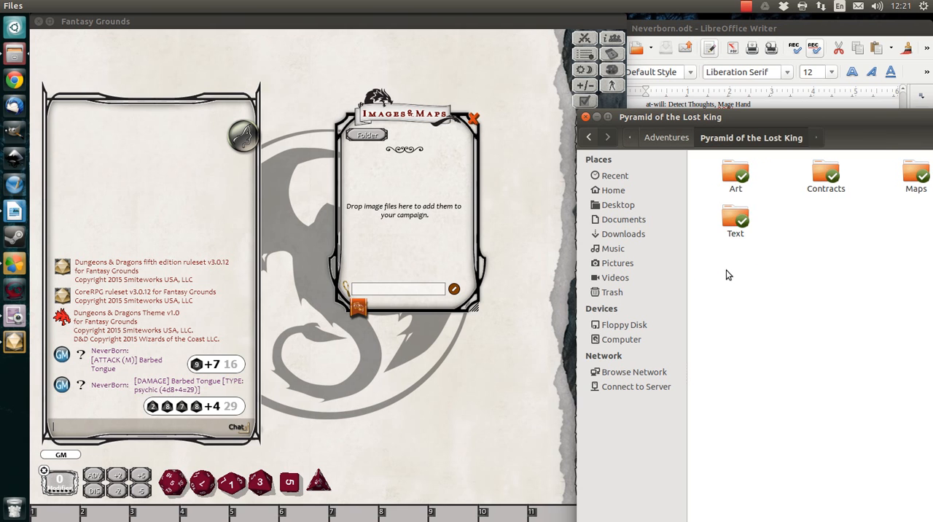
{"action": "double_click", "coordinate": [915, 178]}
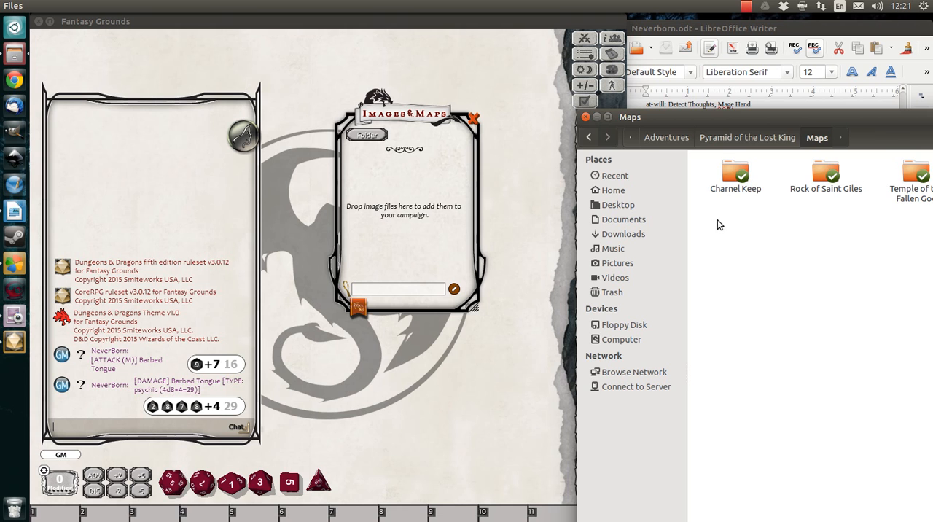
Add CofFGT MONO r2.png from the Temple of the Fallen God folder to the campaign's images and dismiss the file window
{"action": "double_click", "coordinate": [916, 177]}
{"action": "left_click_drag", "start_coordinate": [744, 164], "coordinate": [423, 213]}
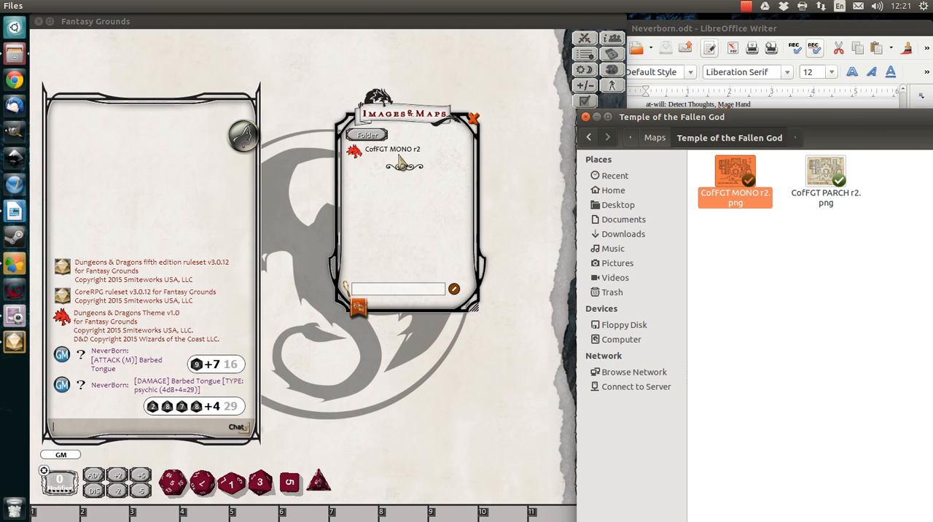
{"action": "left_click", "coordinate": [597, 118]}
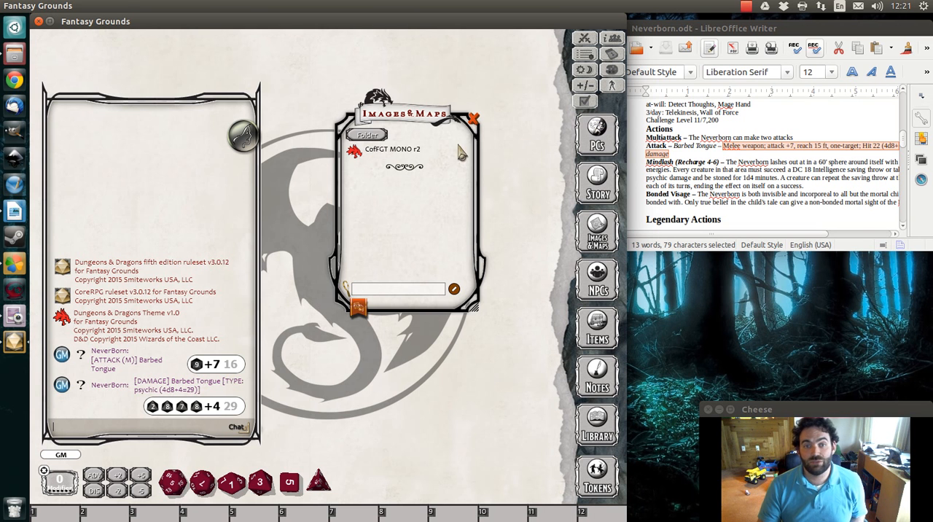
Open the CofFGT MONO r2 map in Fantasy Grounds and reposition its window
{"action": "left_click", "coordinate": [398, 153]}
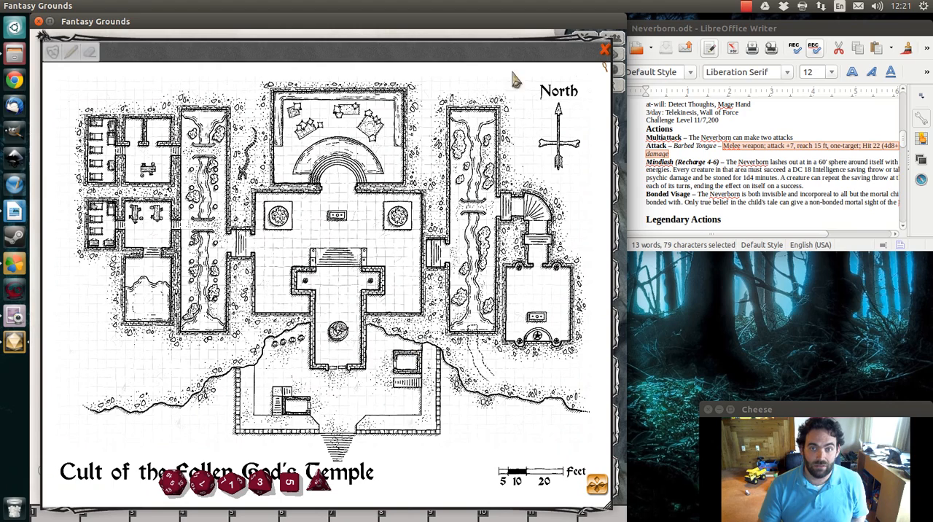
{"action": "left_click_drag", "start_coordinate": [613, 110], "coordinate": [593, 211]}
{"action": "left_click_drag", "start_coordinate": [450, 150], "coordinate": [472, 42]}
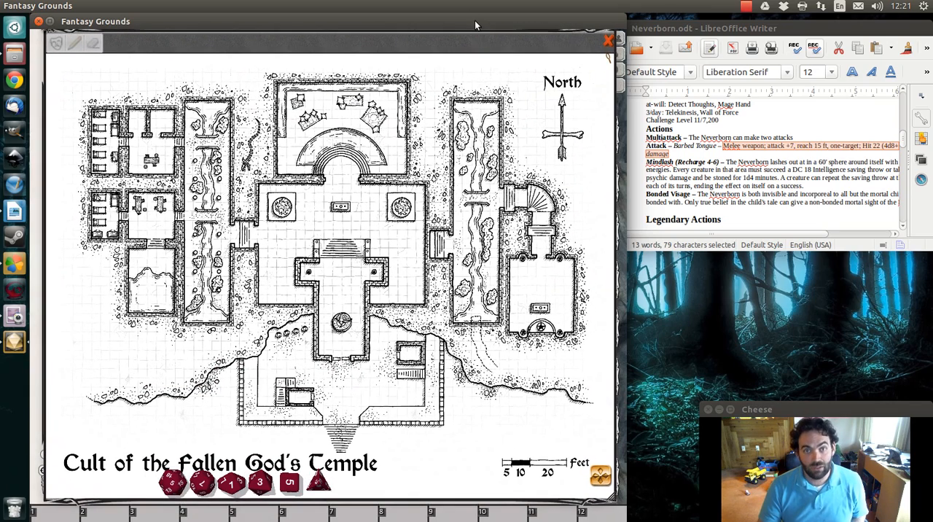
Maximise Fantasy Grounds, placing the map window beside the chat and the round emblem above the chat
{"action": "double_click", "coordinate": [474, 21]}
{"action": "left_click_drag", "start_coordinate": [404, 24], "coordinate": [635, 25]}
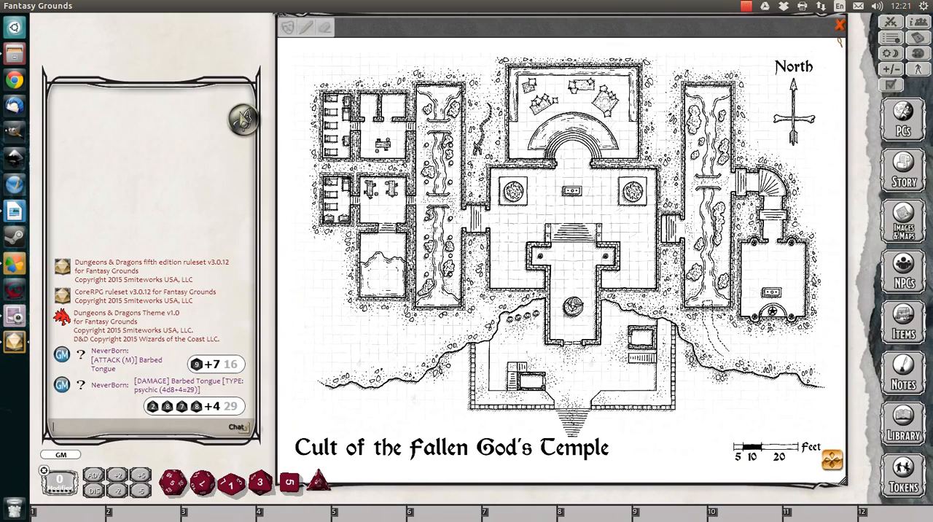
{"action": "left_click_drag", "start_coordinate": [245, 118], "coordinate": [103, 41]}
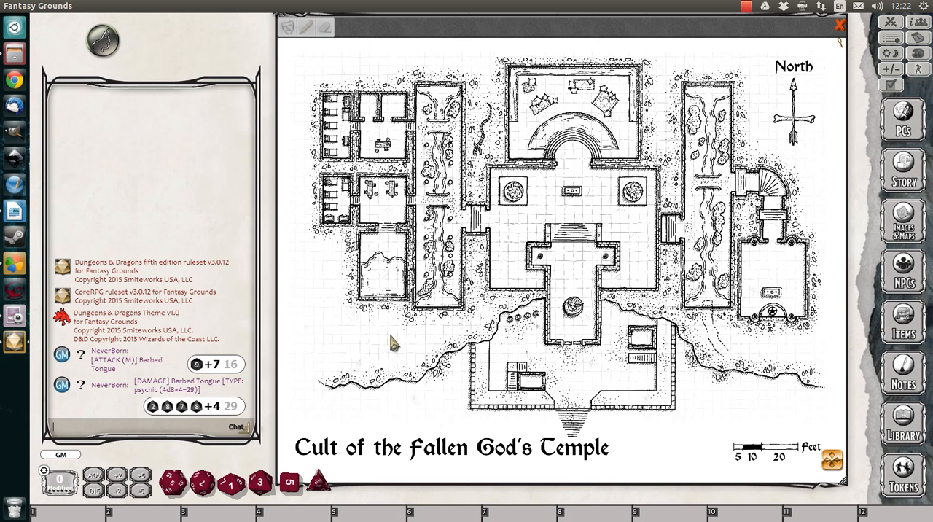
Set a grid on the temple map's layers, sized to one of the squares drawn in the large central room
{"action": "right_click", "coordinate": [396, 362]}
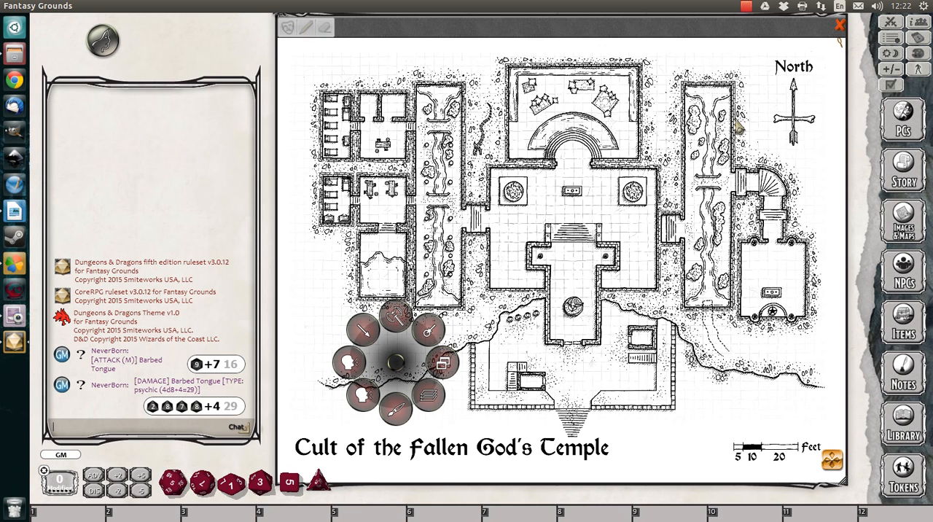
{"action": "left_click", "coordinate": [434, 402]}
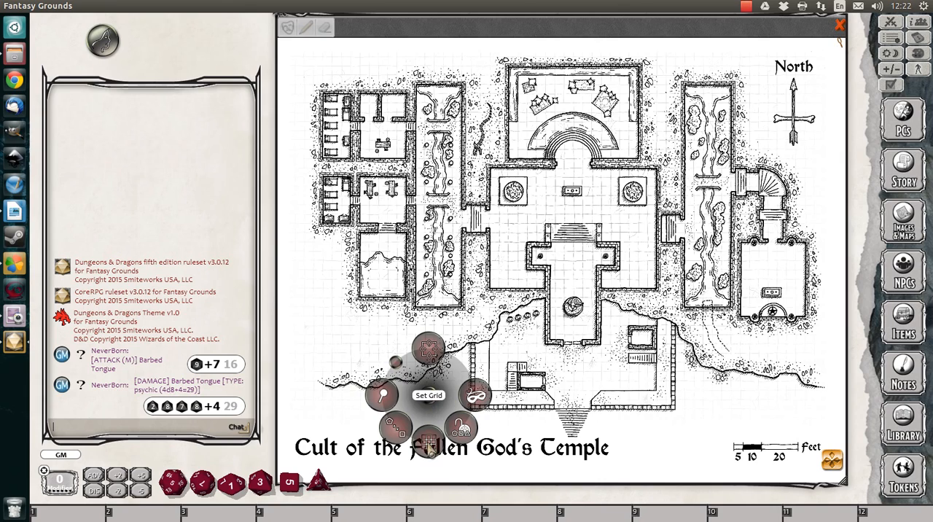
{"action": "left_click", "coordinate": [429, 441]}
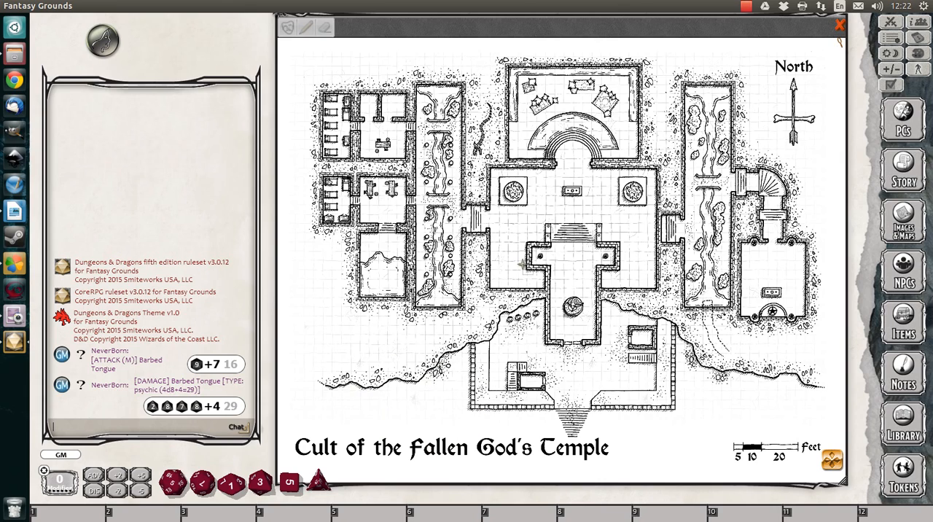
{"action": "scroll", "coordinate": [522, 264], "scroll_direction": "up", "scroll_amount": 4}
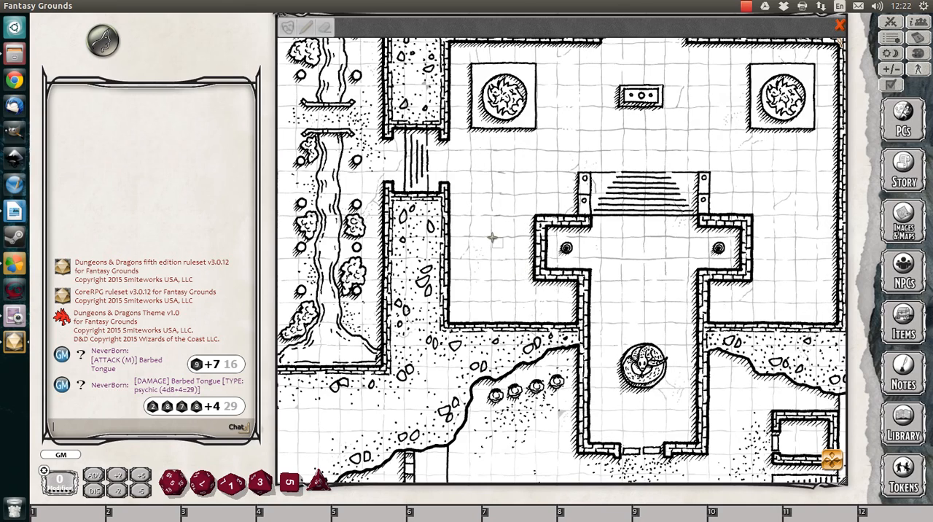
{"action": "left_click_drag", "start_coordinate": [498, 247], "coordinate": [514, 261]}
{"action": "left_click_drag", "start_coordinate": [508, 261], "coordinate": [508, 261]}
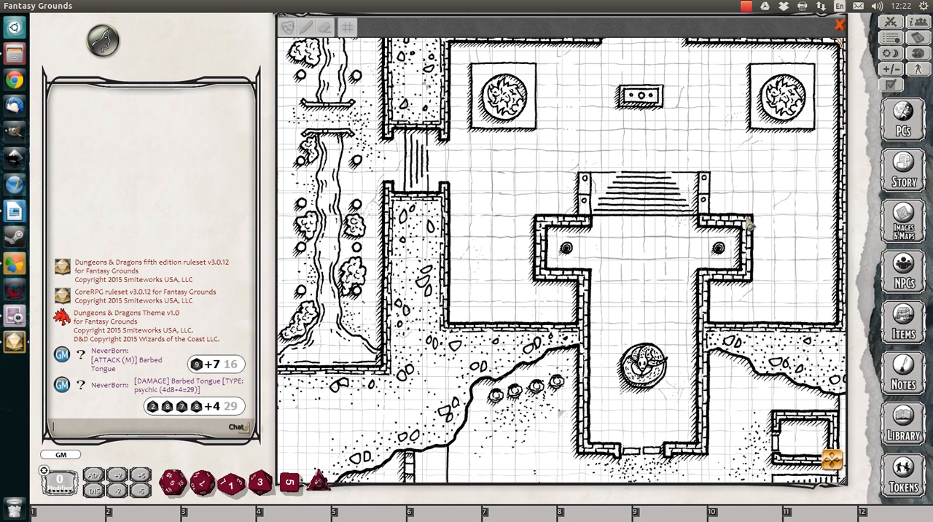
Place the number 1 token inside the temple's entrance hall and move it onto the central room's floor west of the hall
{"action": "left_click_drag", "start_coordinate": [832, 461], "coordinate": [831, 507]}
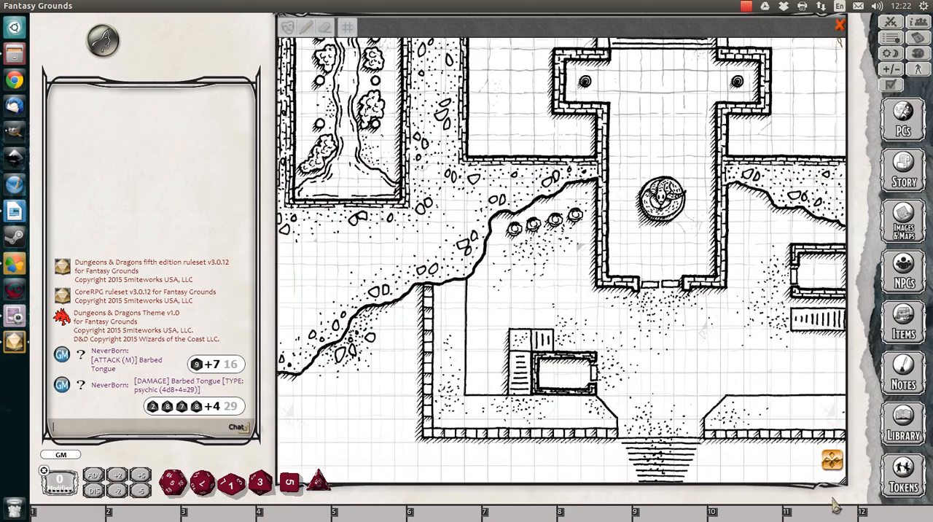
{"action": "left_click", "coordinate": [904, 478]}
{"action": "left_click", "coordinate": [289, 235]}
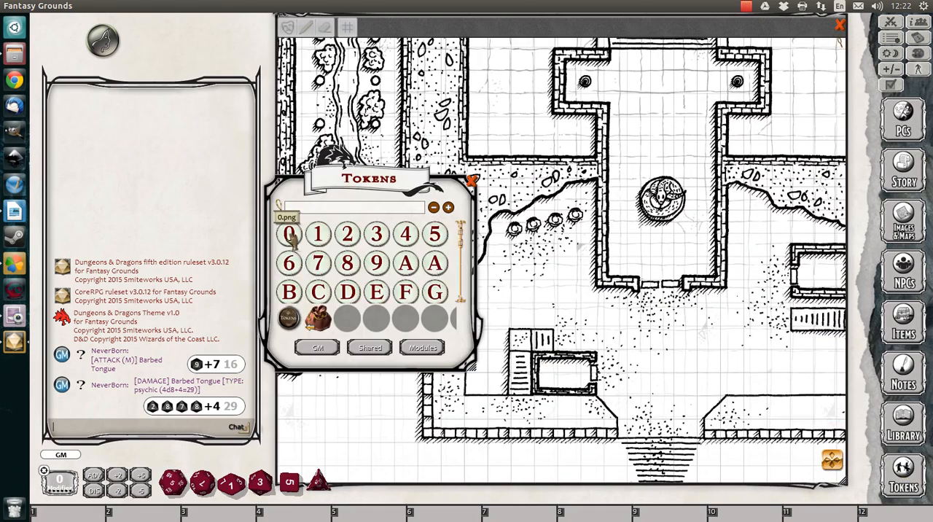
{"action": "left_click_drag", "start_coordinate": [326, 251], "coordinate": [651, 259]}
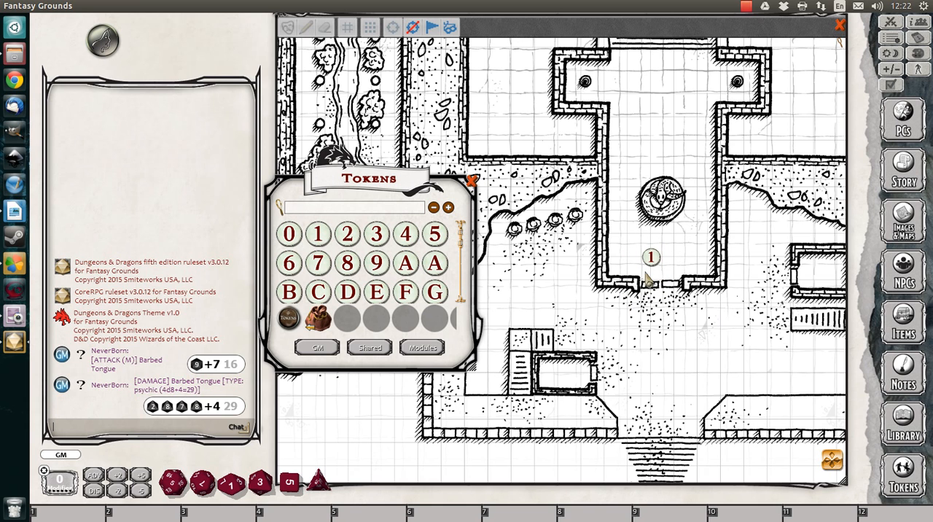
{"action": "left_click_drag", "start_coordinate": [649, 257], "coordinate": [522, 106]}
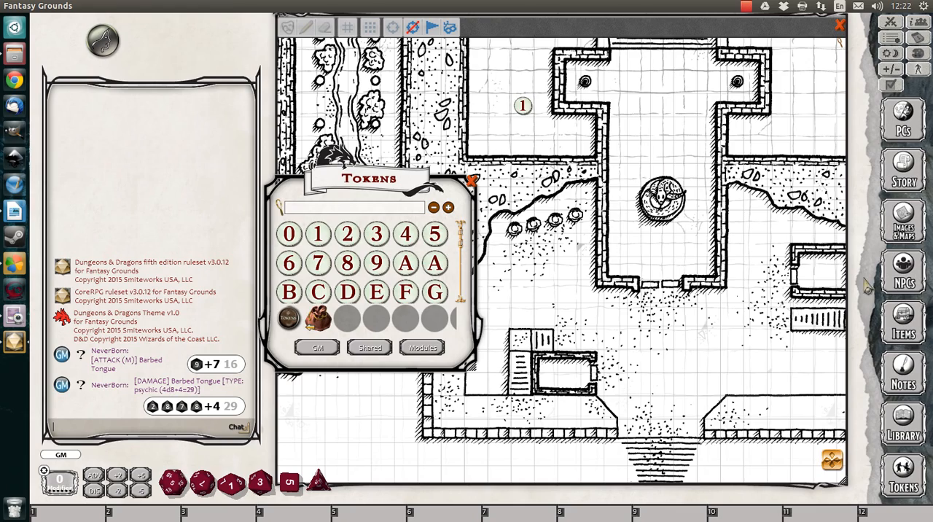
{"action": "left_click", "coordinate": [831, 459]}
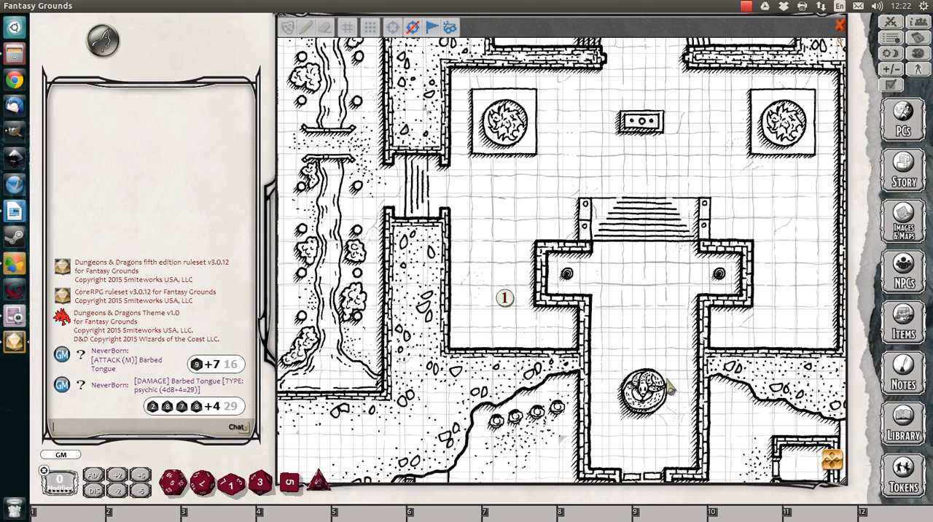
Move the number 1 token just above the statue in the entrance hall and place the NeverBorn's N token beside it
{"action": "left_click_drag", "start_coordinate": [502, 298], "coordinate": [641, 354]}
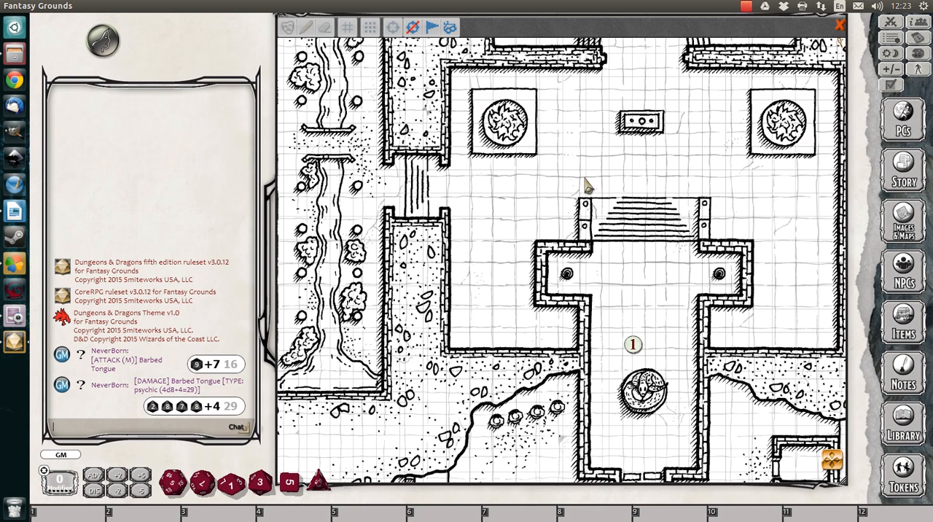
{"action": "left_click", "coordinate": [903, 281]}
{"action": "left_click", "coordinate": [519, 270]}
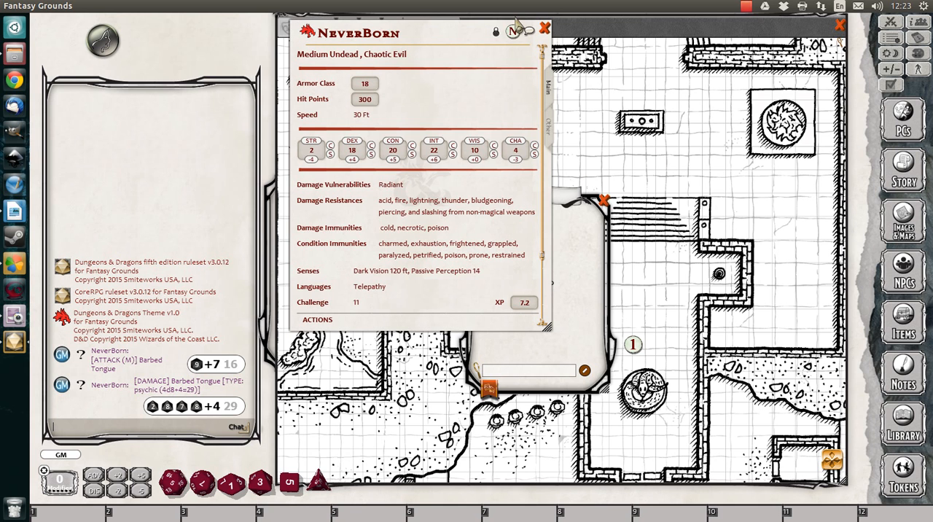
{"action": "left_click_drag", "start_coordinate": [513, 32], "coordinate": [657, 321]}
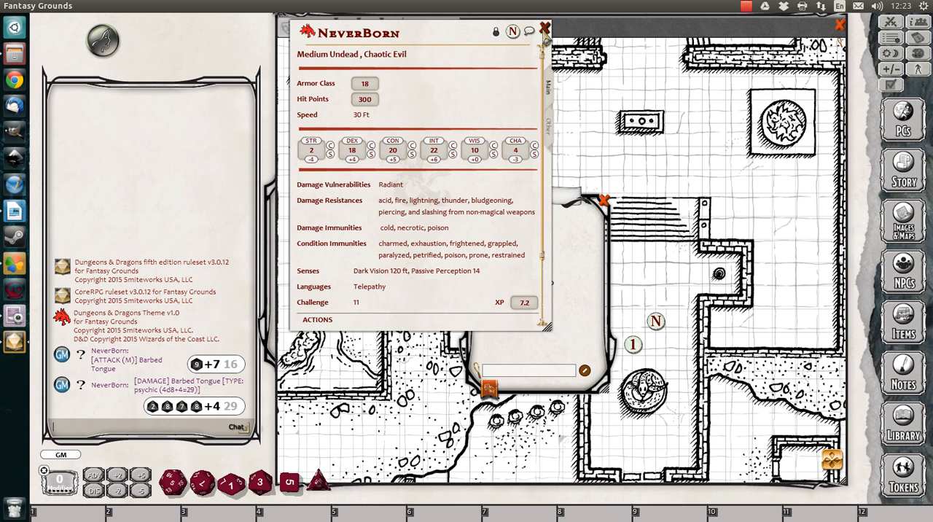
{"action": "left_click", "coordinate": [543, 30]}
{"action": "left_click", "coordinate": [603, 201]}
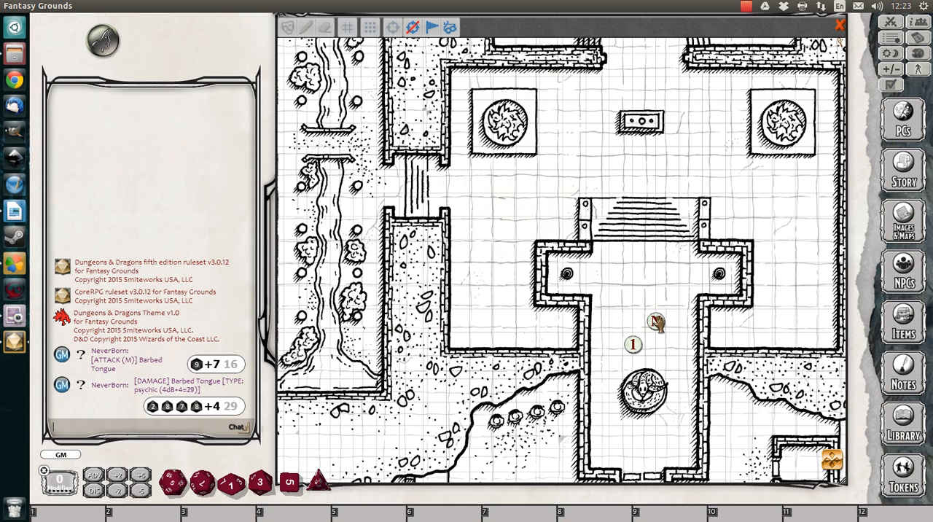
Delete the N token and the number 1 token from the temple map
{"action": "right_click", "coordinate": [656, 321]}
{"action": "left_click", "coordinate": [656, 272]}
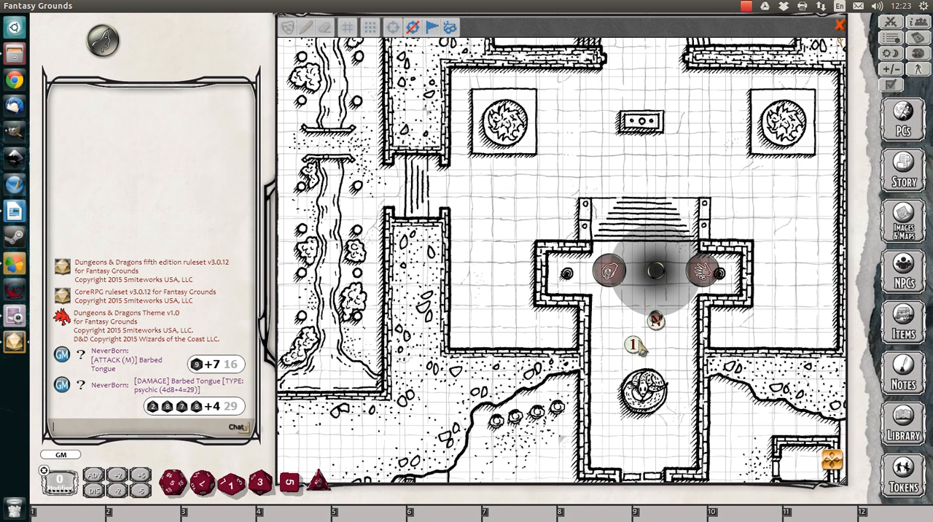
{"action": "left_click", "coordinate": [609, 273]}
{"action": "right_click", "coordinate": [632, 342]}
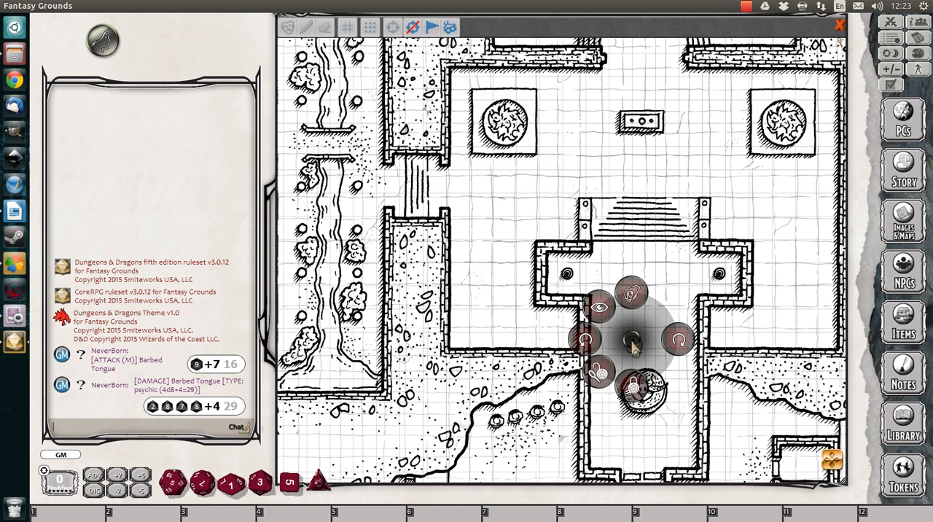
{"action": "left_click", "coordinate": [632, 295]}
{"action": "left_click", "coordinate": [586, 299]}
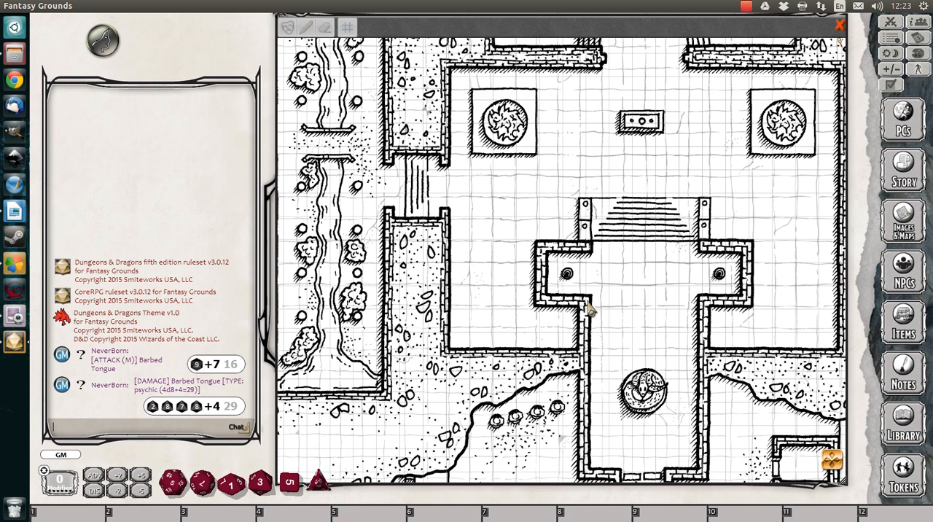
Restore Fantasy Grounds to a smaller window and bring the Temple of the Fallen God folder window in front of it
{"action": "right_click", "coordinate": [250, 111]}
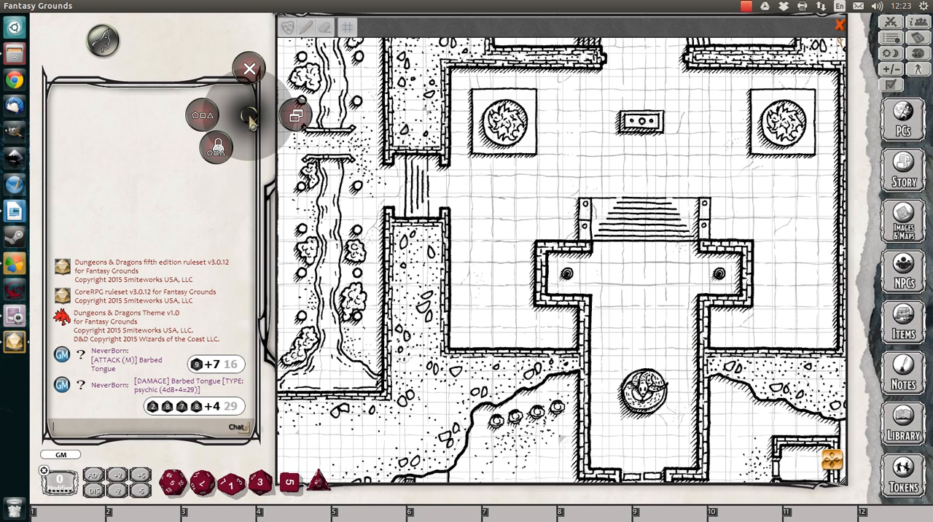
{"action": "left_click", "coordinate": [295, 115]}
{"action": "left_click_drag", "start_coordinate": [235, 45], "coordinate": [175, 49]}
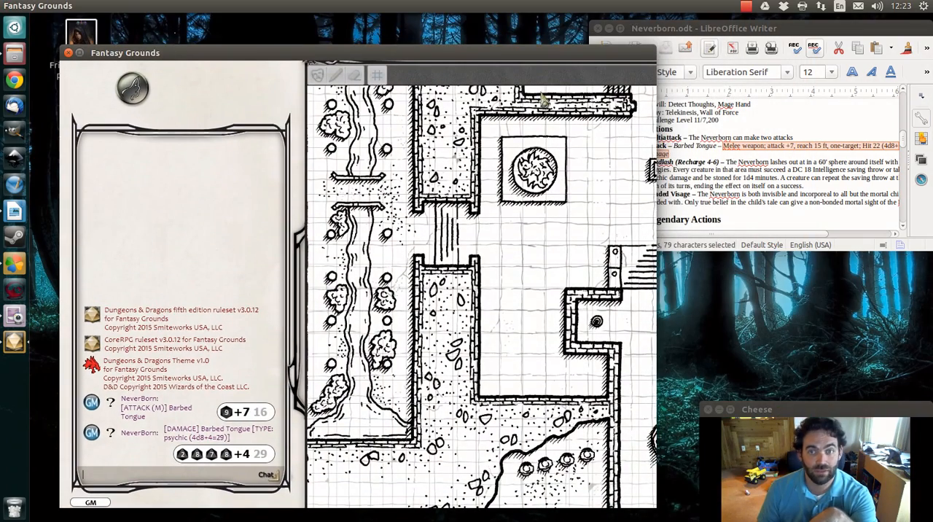
{"action": "left_click", "coordinate": [14, 54]}
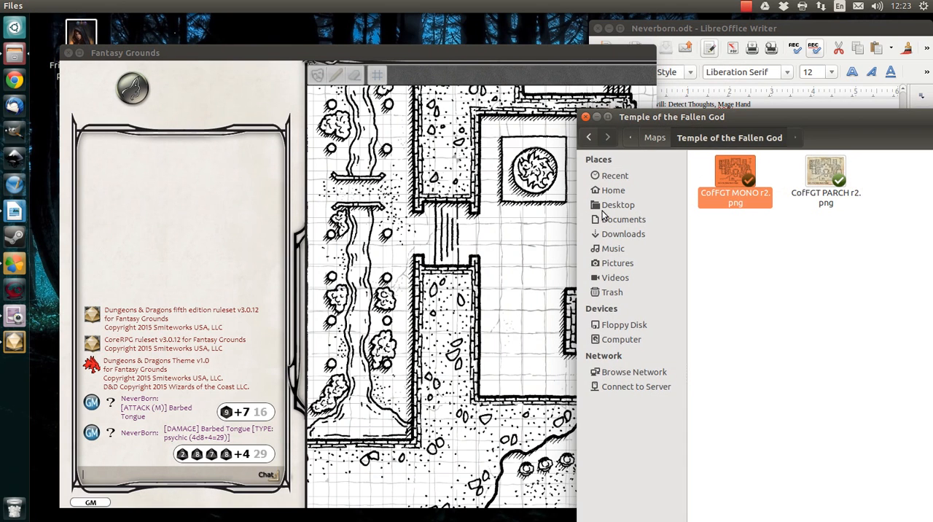
{"action": "left_click_drag", "start_coordinate": [719, 104], "coordinate": [289, 27]}
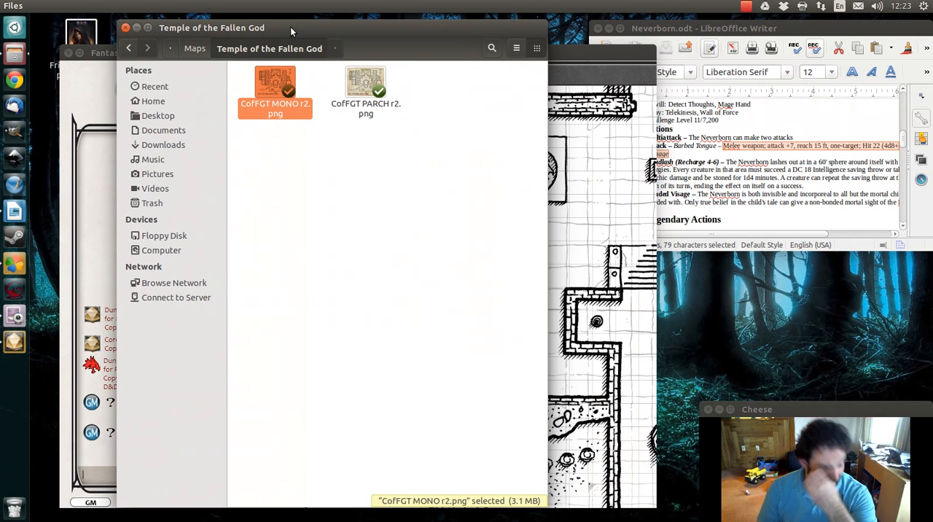
From Home, open PlayOnLinux's virtual drives, FantasyGrounds2, drive_c, users, the user's own folder and its Application Data folder
{"action": "left_click", "coordinate": [151, 101]}
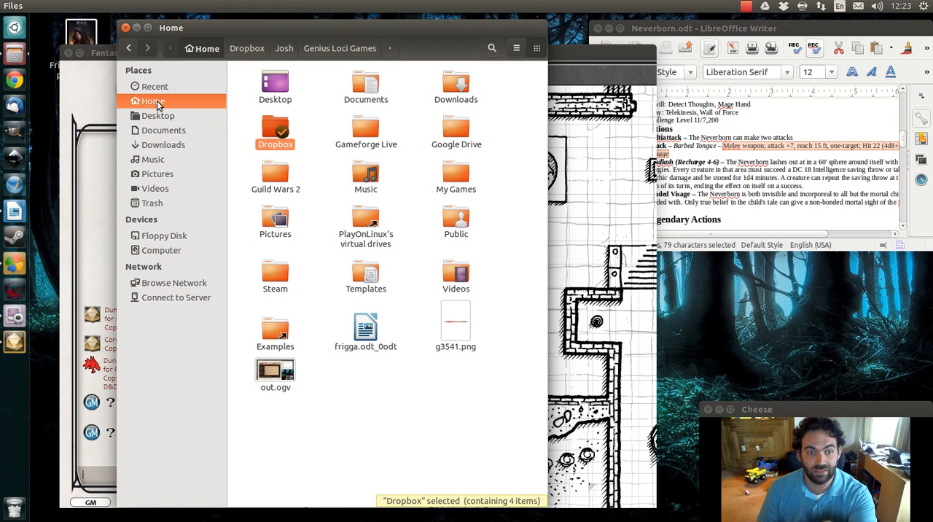
{"action": "double_click", "coordinate": [366, 219]}
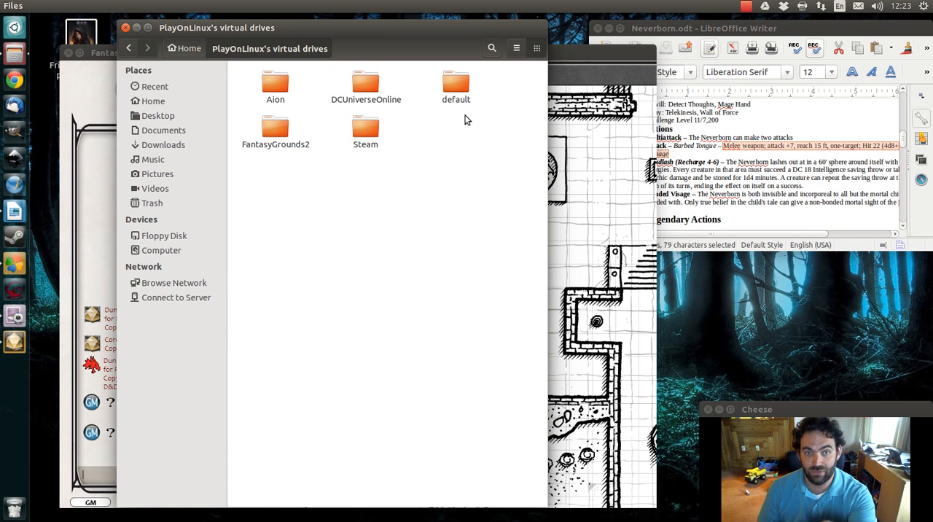
{"action": "double_click", "coordinate": [278, 130]}
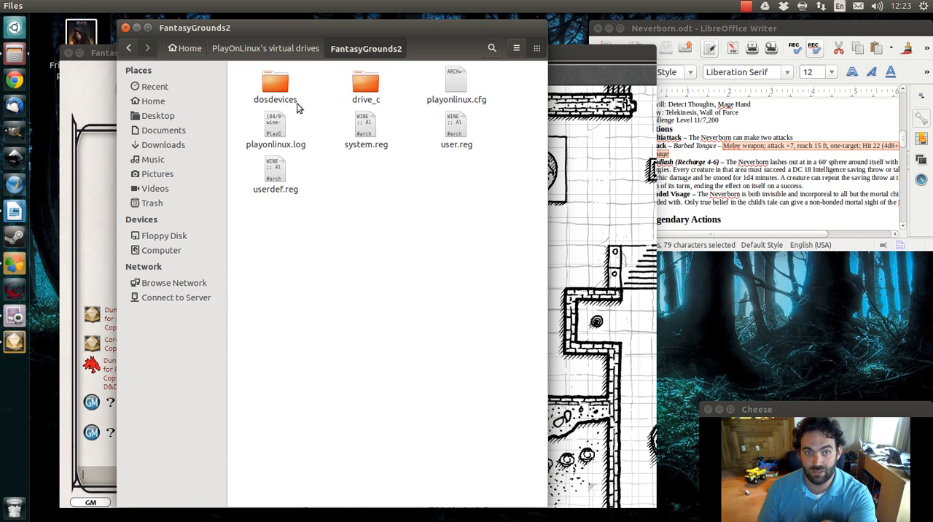
{"action": "double_click", "coordinate": [367, 86]}
{"action": "double_click", "coordinate": [367, 86]}
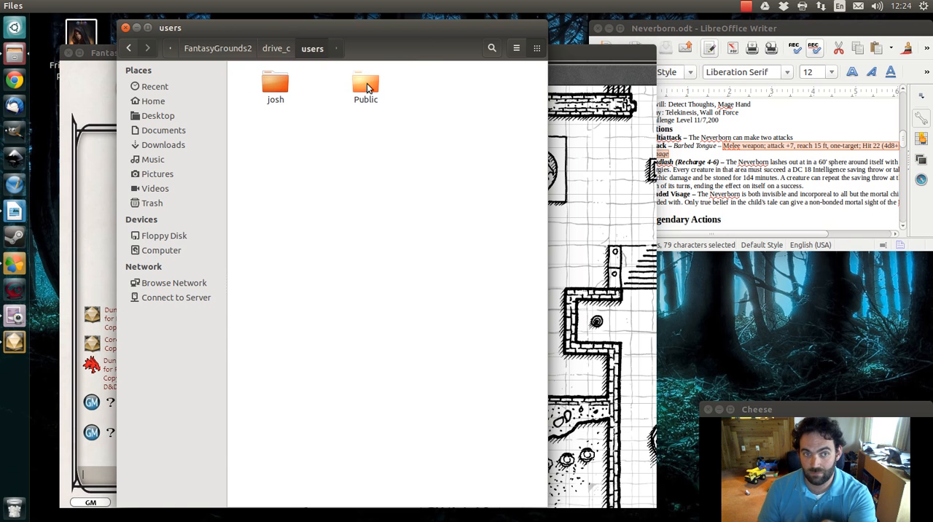
{"action": "double_click", "coordinate": [282, 87]}
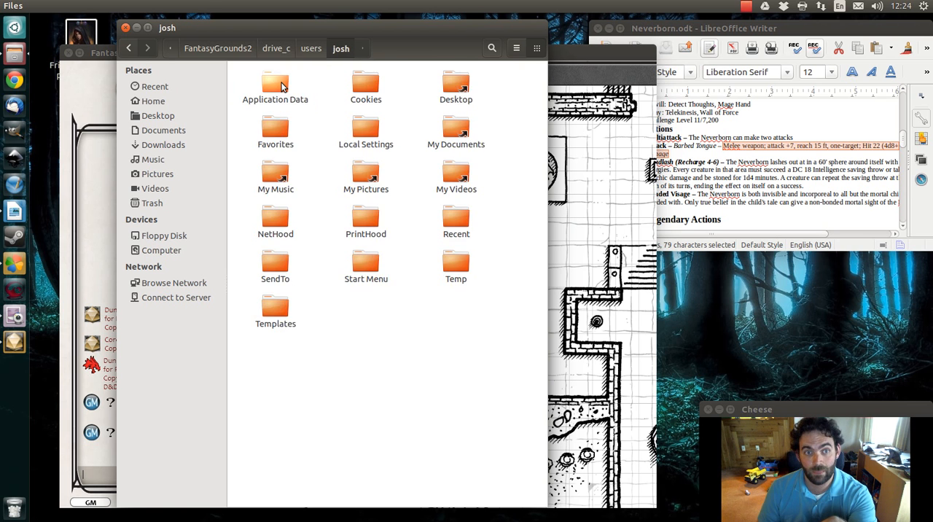
{"action": "double_click", "coordinate": [282, 87]}
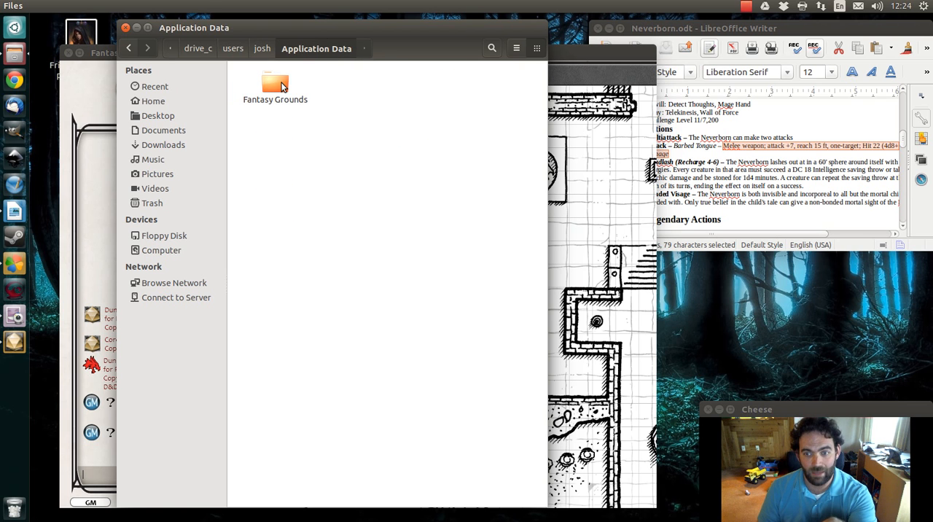
Go back to the users folder and reopen Application Data inside the user's own folder
{"action": "left_click", "coordinate": [129, 49]}
{"action": "left_click", "coordinate": [129, 48]}
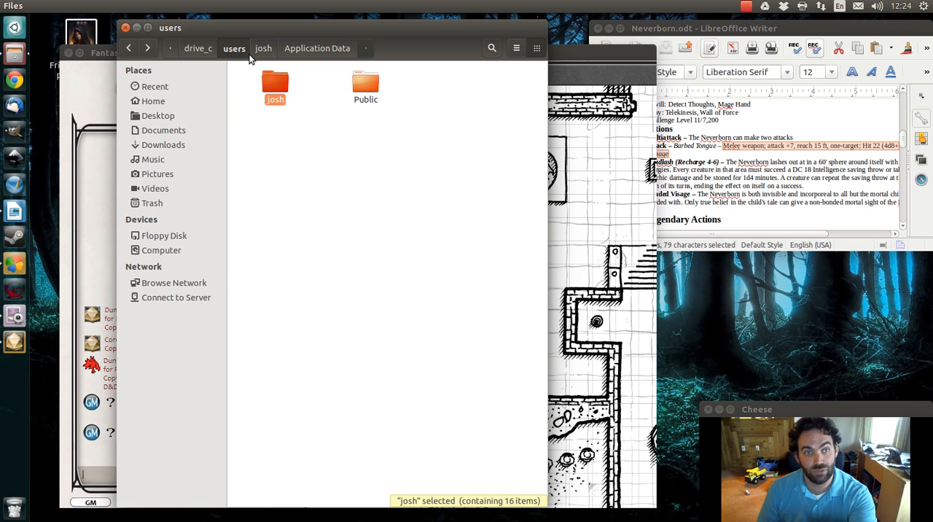
{"action": "double_click", "coordinate": [274, 86]}
{"action": "double_click", "coordinate": [274, 87]}
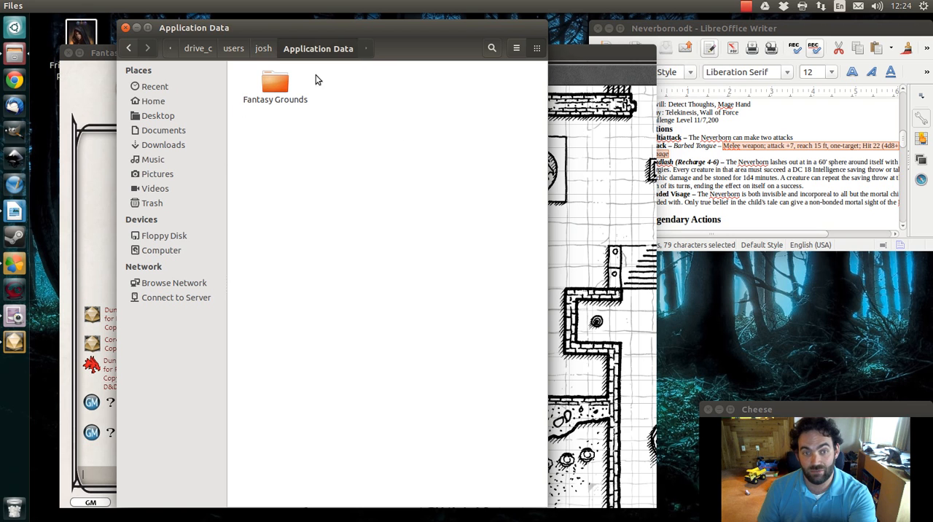
Open the FGvideo campaign's images folder through Fantasy Grounds and campaigns
{"action": "double_click", "coordinate": [275, 91]}
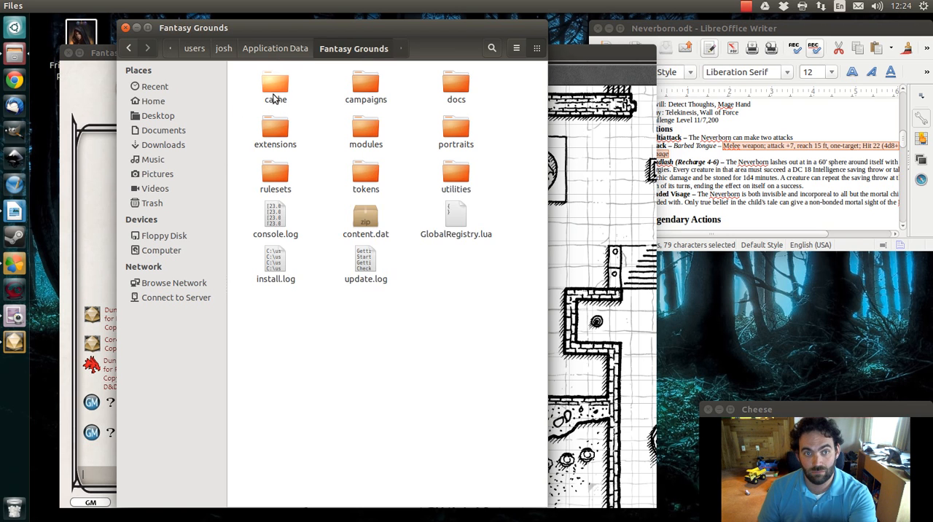
{"action": "double_click", "coordinate": [367, 86]}
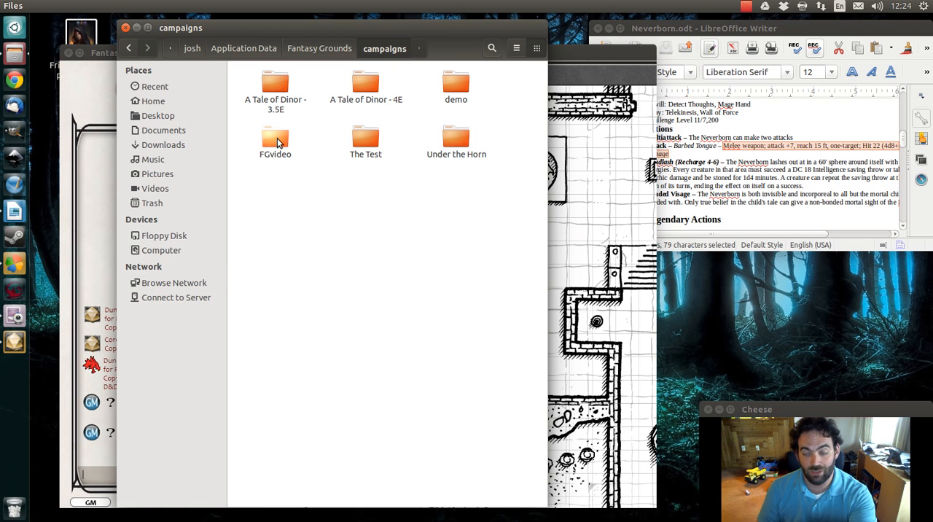
{"action": "double_click", "coordinate": [277, 138]}
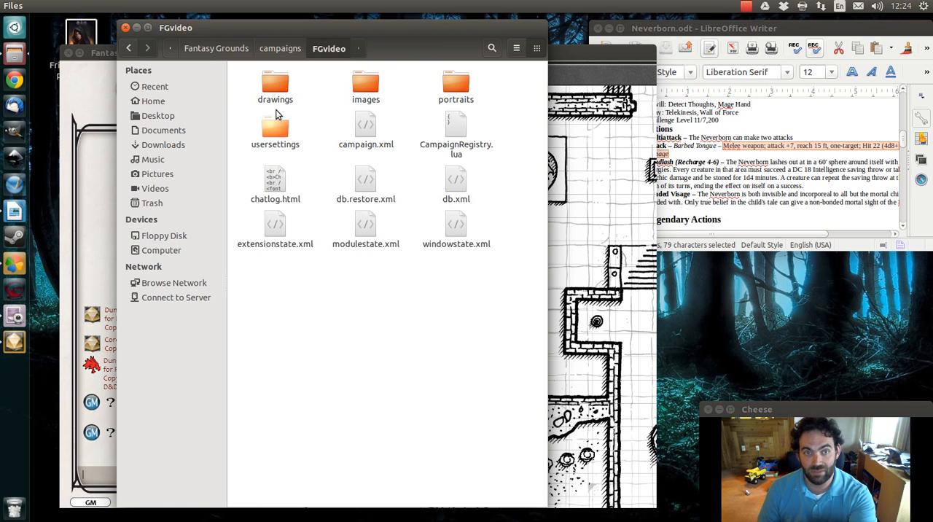
{"action": "double_click", "coordinate": [368, 89]}
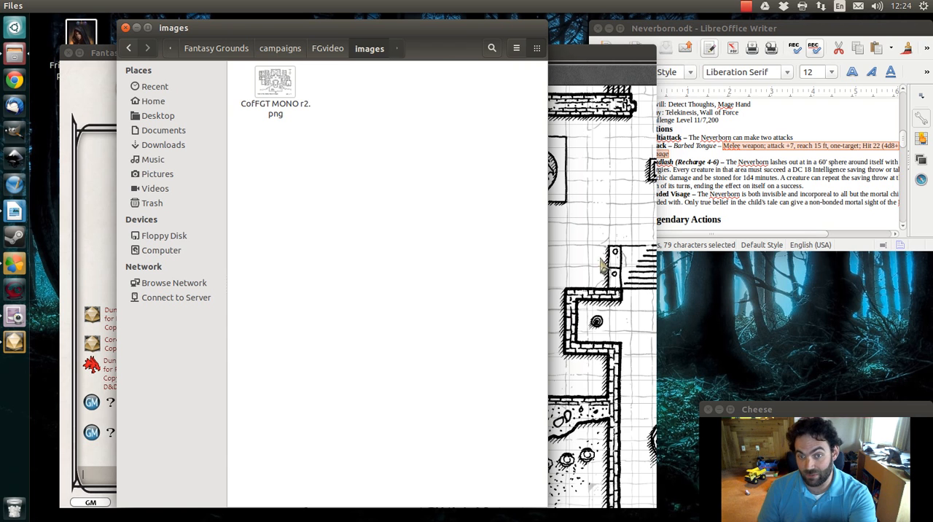
{"action": "right_click", "coordinate": [25, 57]}
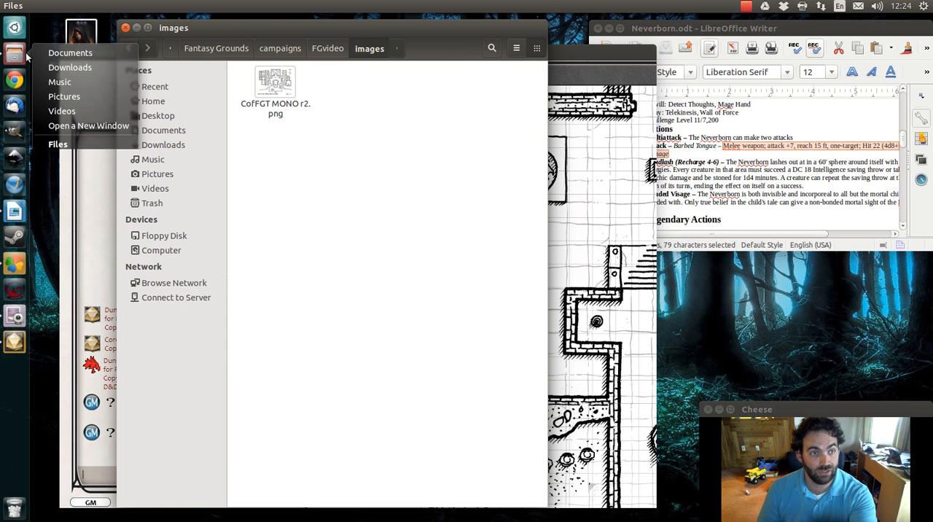
{"action": "left_click", "coordinate": [89, 126]}
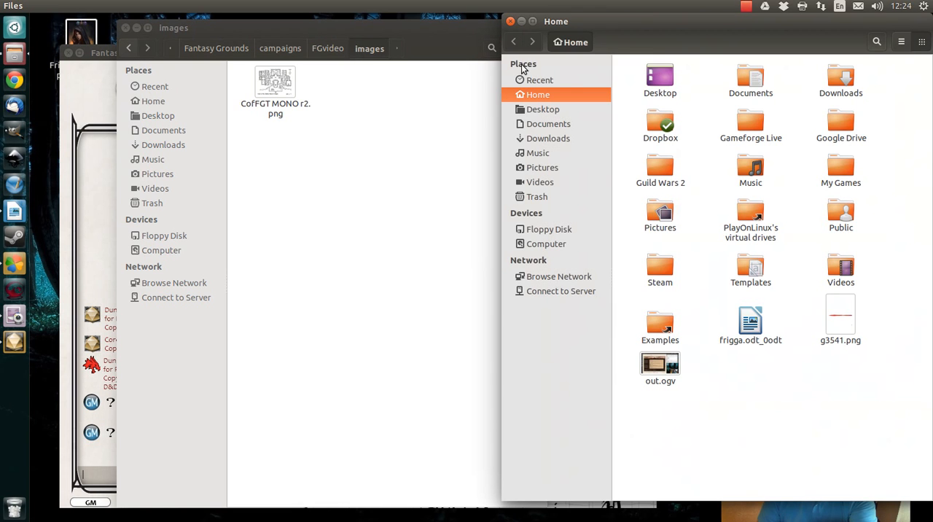
{"action": "left_click_drag", "start_coordinate": [644, 21], "coordinate": [721, 108]}
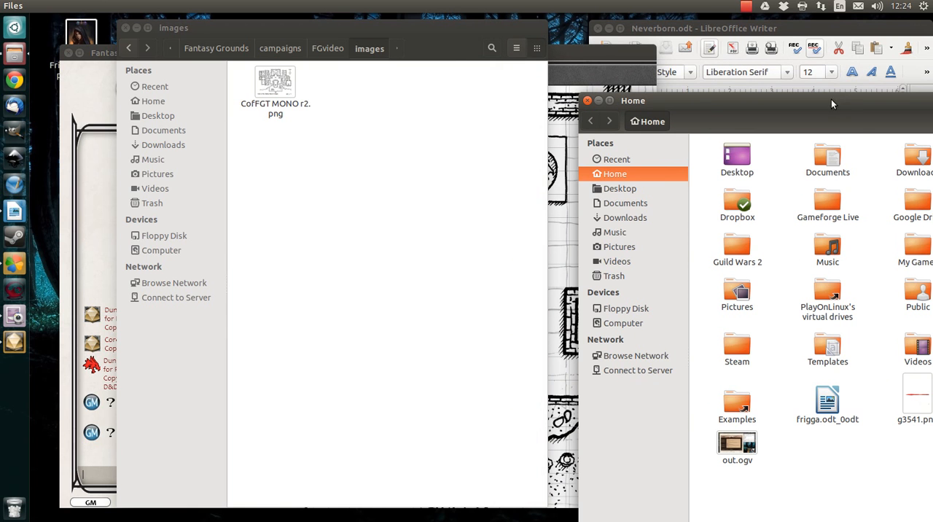
{"action": "left_click_drag", "start_coordinate": [737, 92], "coordinate": [620, 47]}
{"action": "double_click", "coordinate": [801, 110]}
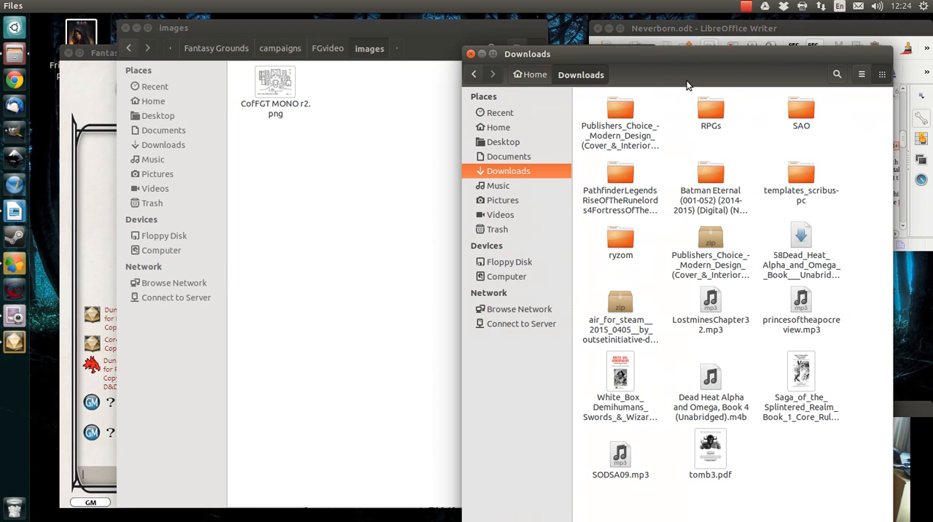
{"action": "left_click", "coordinate": [475, 75]}
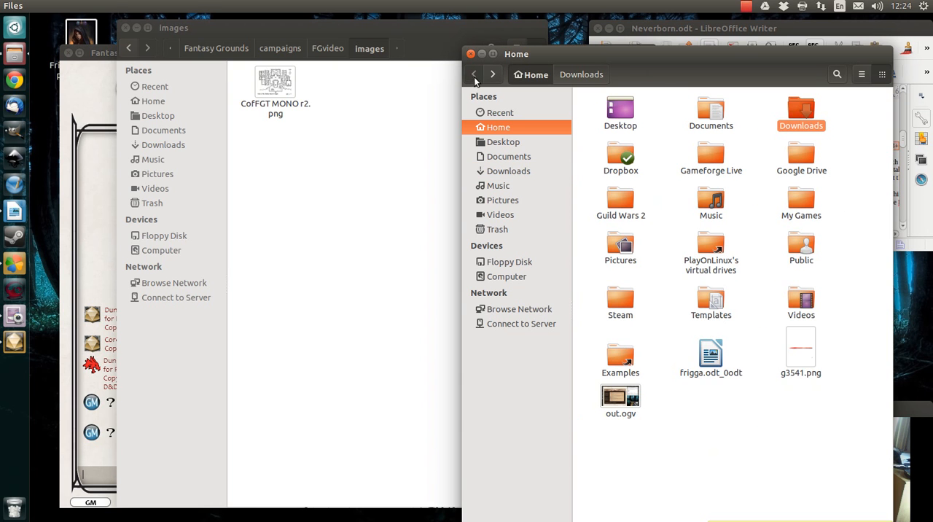
{"action": "left_click", "coordinate": [470, 55]}
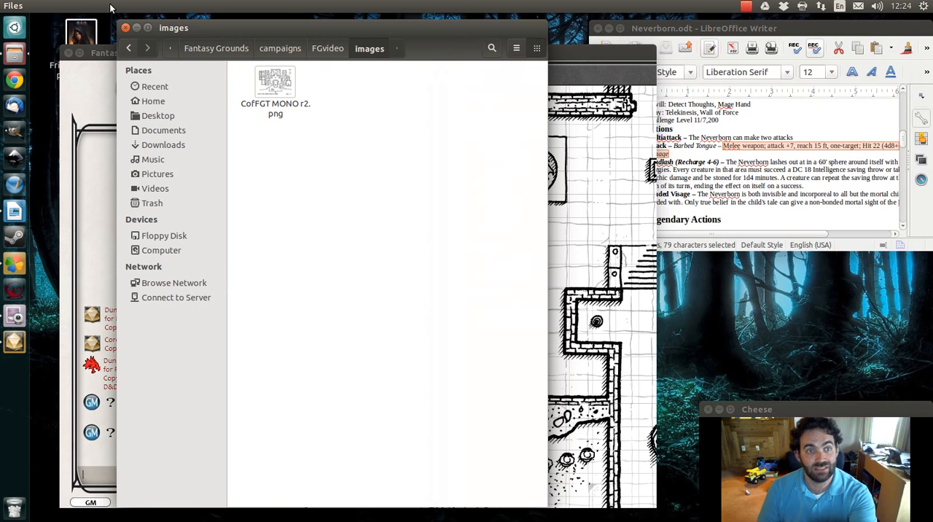
Put the Frigga's Chosen-page001.png file from the desktop into the campaign's images folder and return to Fantasy Grounds
{"action": "left_click_drag", "start_coordinate": [82, 33], "coordinate": [401, 146]}
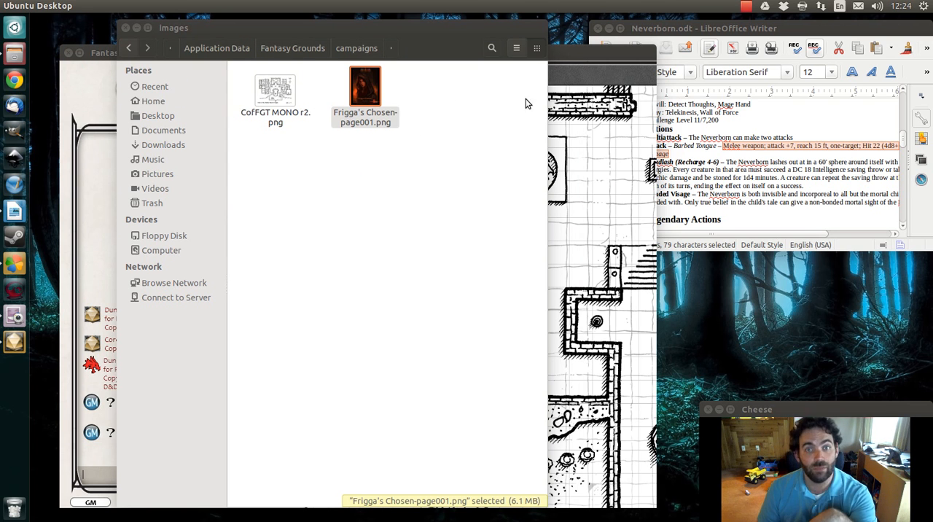
{"action": "left_click", "coordinate": [580, 54]}
Close the temple map and the Tokens list, and open the Frigga's Chosen-page001 image from Images & Maps
{"action": "right_click", "coordinate": [510, 146]}
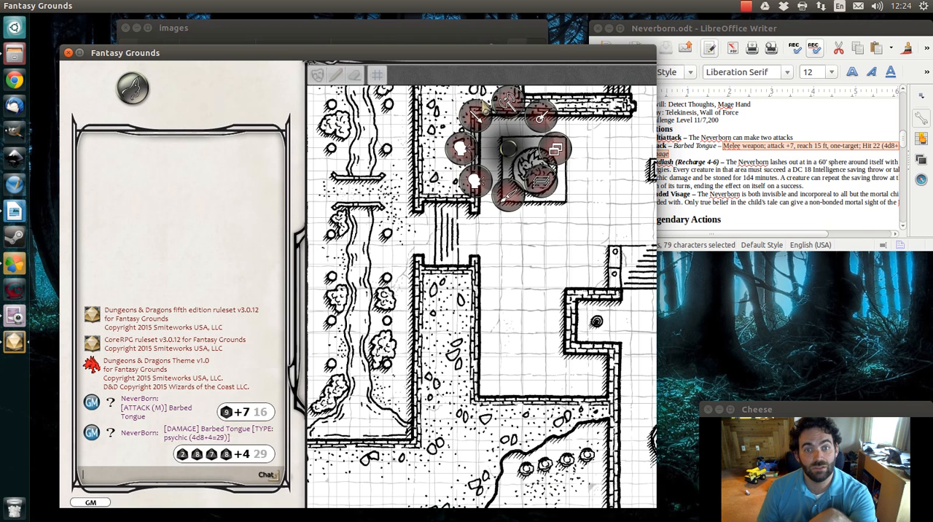
{"action": "left_click", "coordinate": [505, 110]}
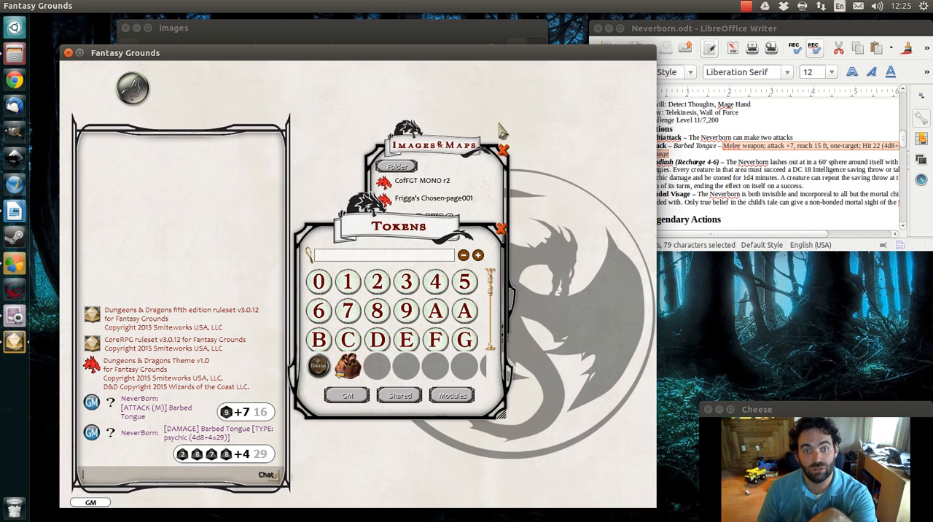
{"action": "right_click", "coordinate": [592, 174]}
{"action": "left_click", "coordinate": [628, 165]}
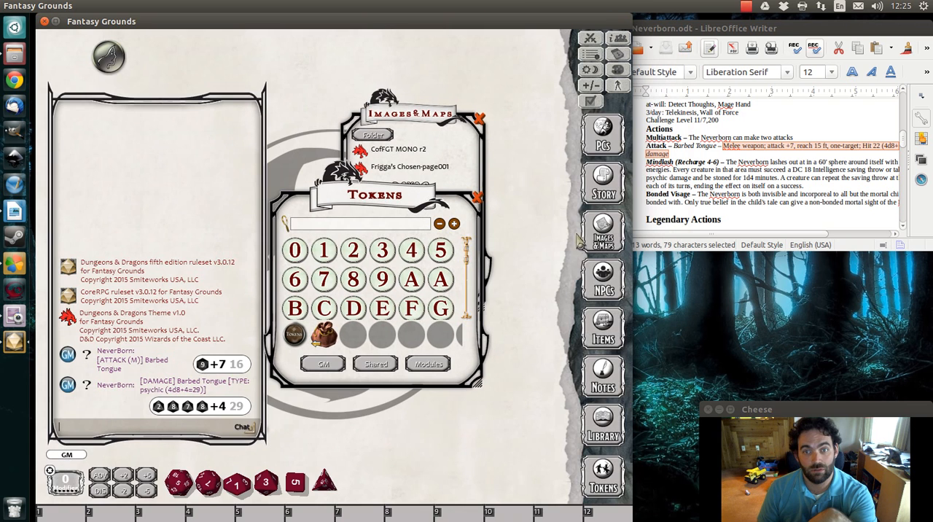
{"action": "left_click", "coordinate": [478, 199]}
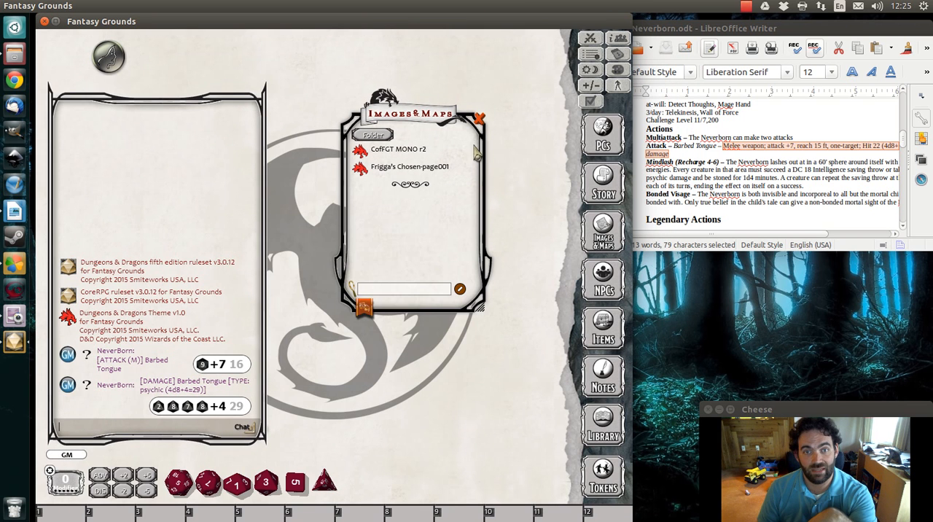
{"action": "left_click", "coordinate": [390, 173]}
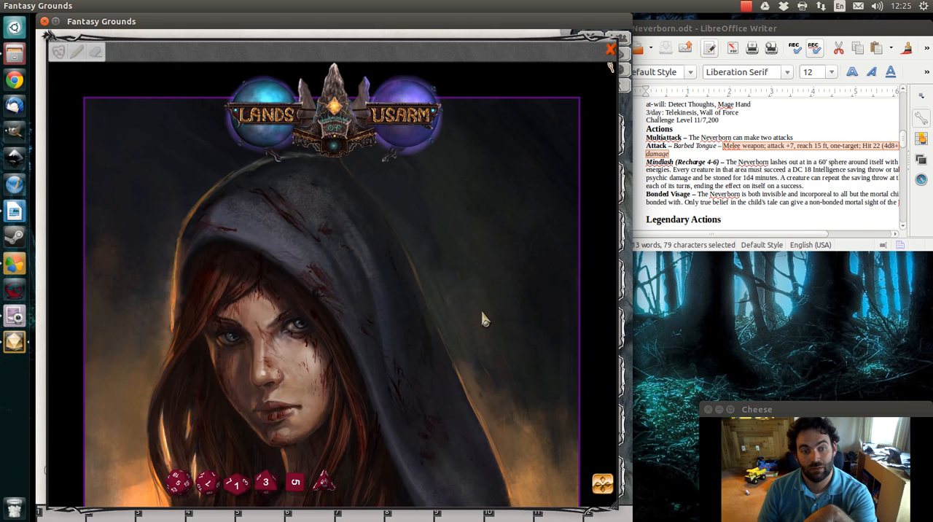
View the Frigga's Chosen cover image from top to bottom, and close it along with the Images & Maps list
{"action": "left_click_drag", "start_coordinate": [328, 426], "coordinate": [327, 139]}
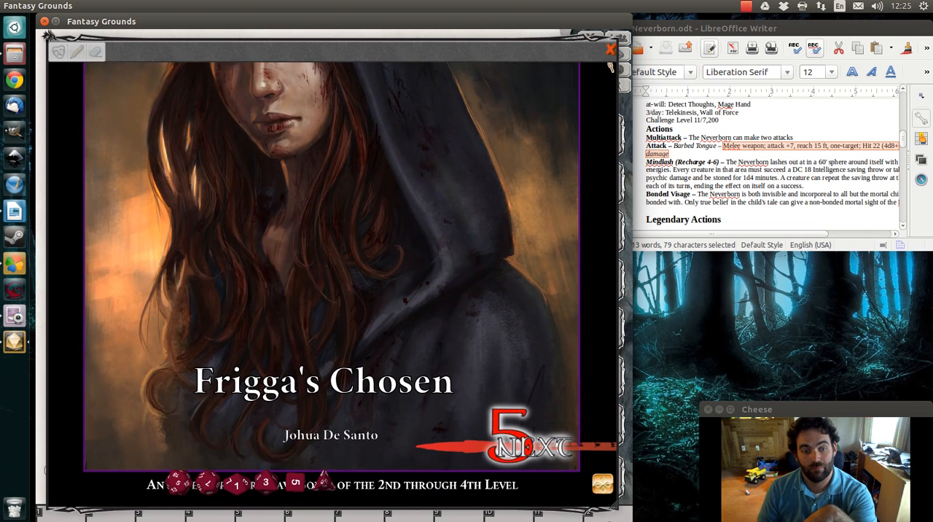
{"action": "left_click_drag", "start_coordinate": [610, 504], "coordinate": [581, 197]}
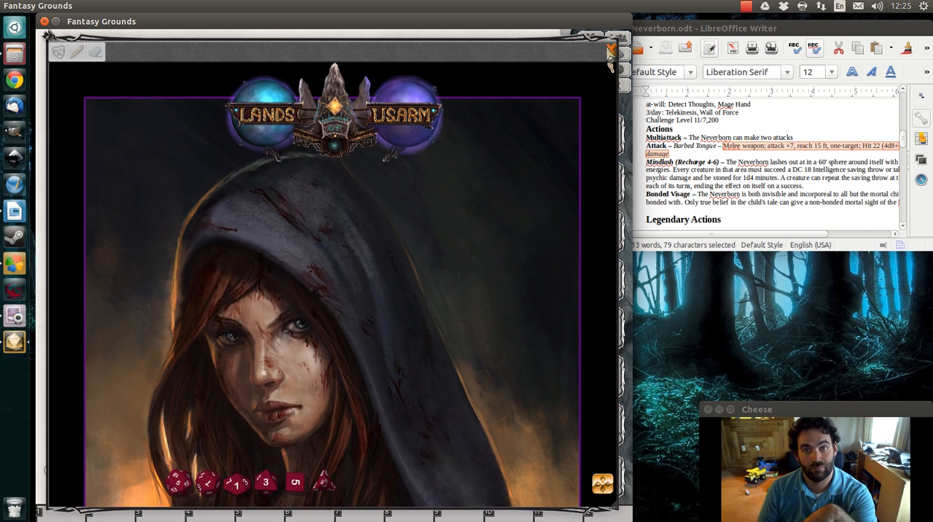
{"action": "left_click", "coordinate": [613, 51]}
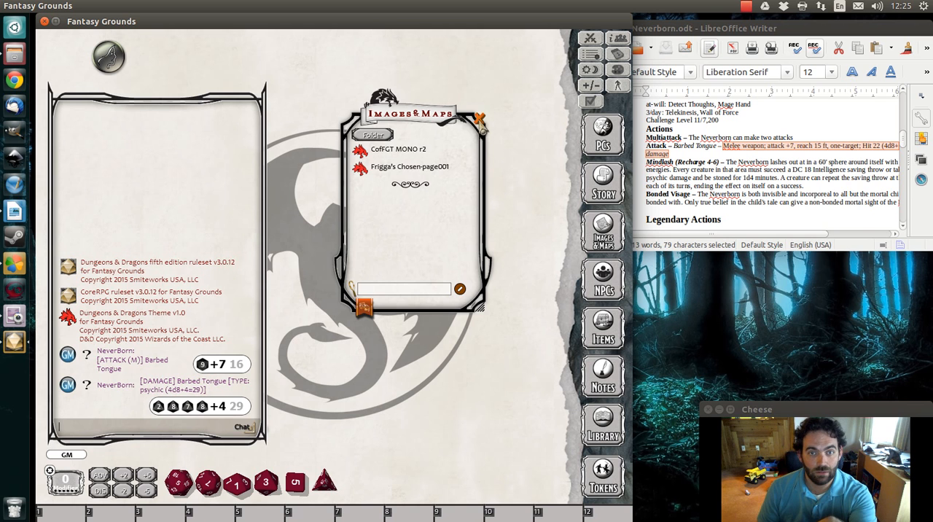
{"action": "left_click", "coordinate": [479, 118]}
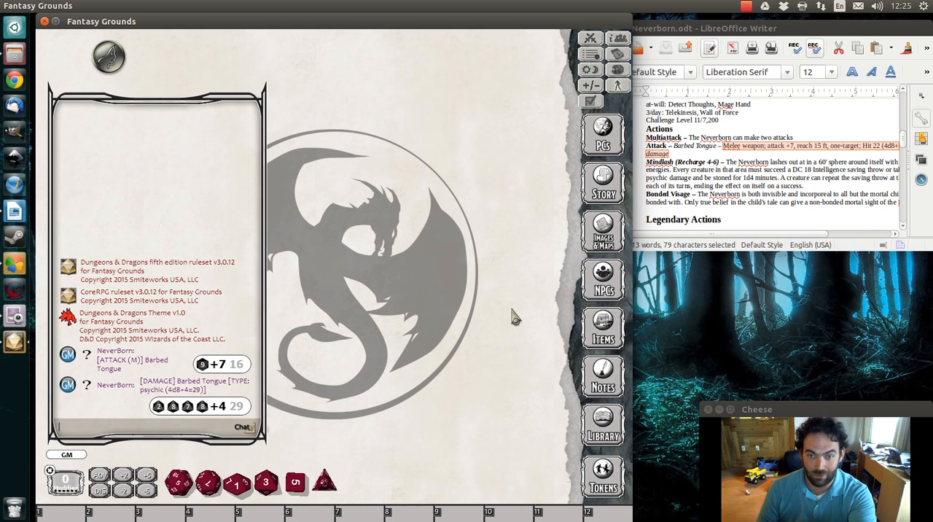
Check the NPCs list, close it, and bring up the Module Export form from the Library's data modules
{"action": "left_click", "coordinate": [610, 269]}
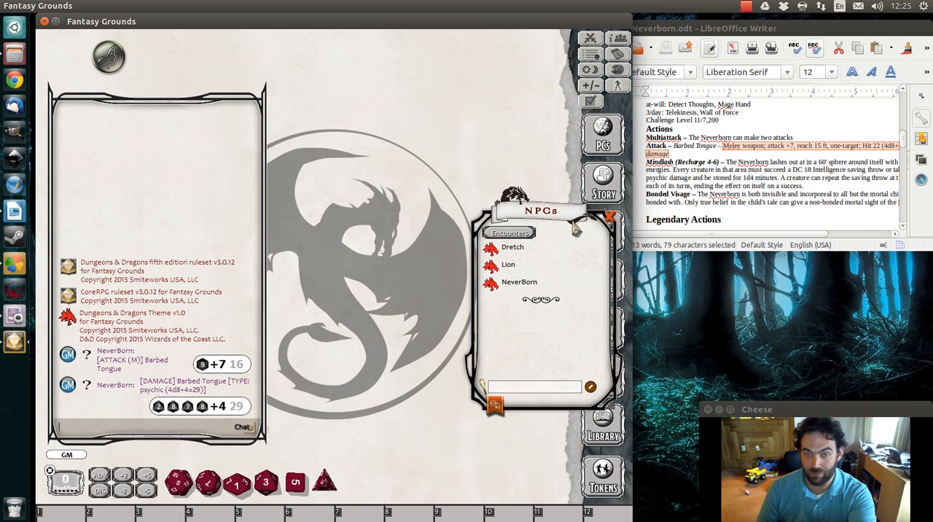
{"action": "left_click", "coordinate": [610, 216]}
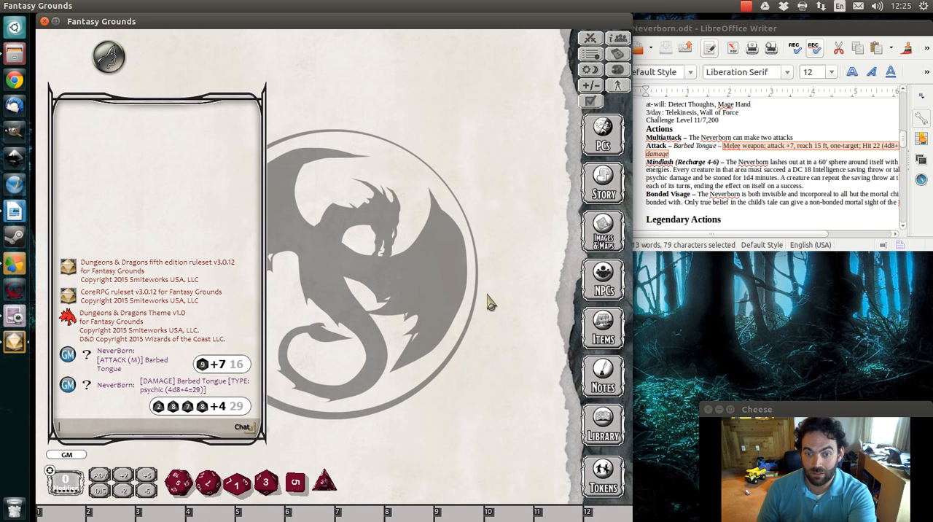
{"action": "left_click", "coordinate": [598, 425]}
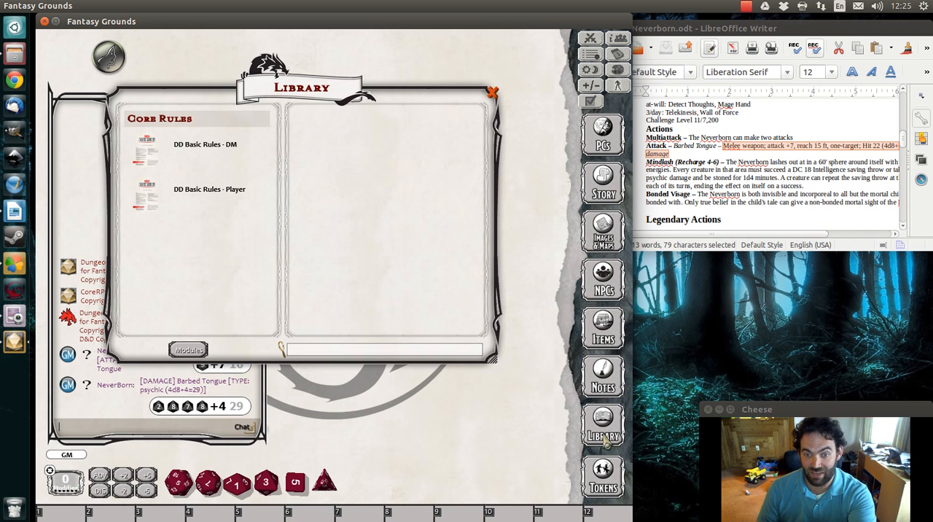
{"action": "left_click", "coordinate": [189, 350]}
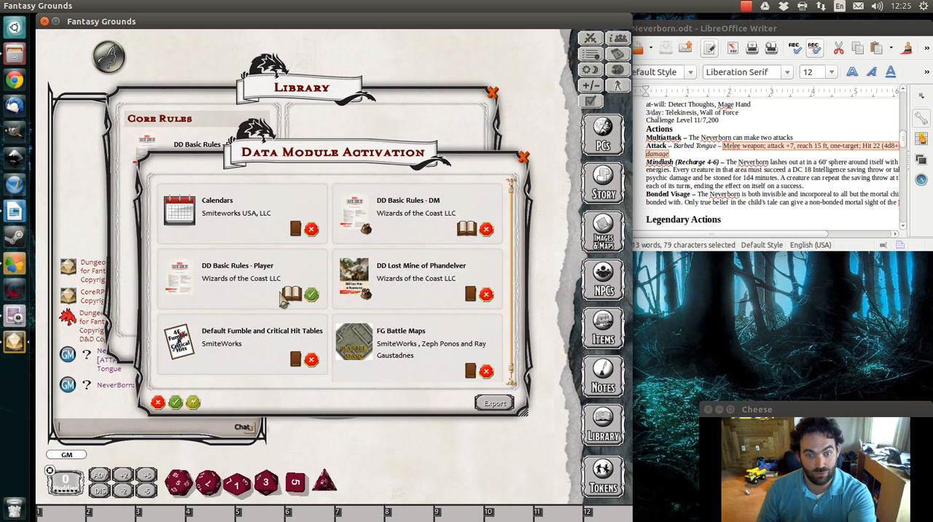
{"action": "left_click", "coordinate": [496, 403]}
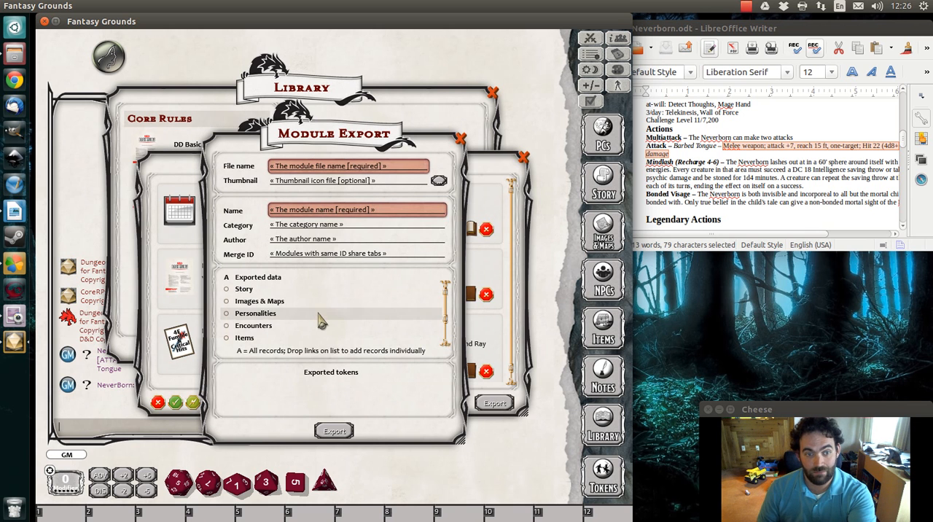
Export a module with the file name dfdfdfdfdf and the module name dfdfdfdfdd
{"action": "scroll", "coordinate": [319, 321], "scroll_direction": "down", "scroll_amount": 2}
{"action": "left_click", "coordinate": [333, 431]}
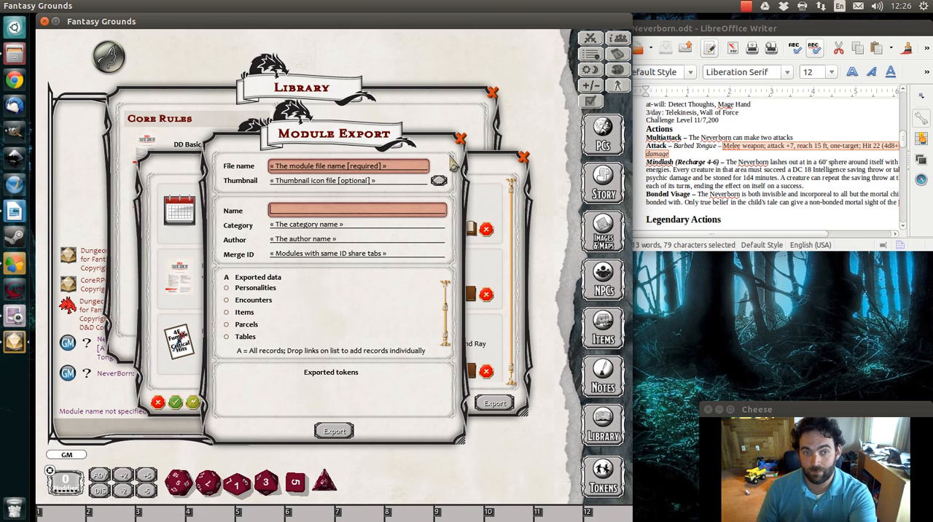
{"action": "left_click", "coordinate": [379, 166]}
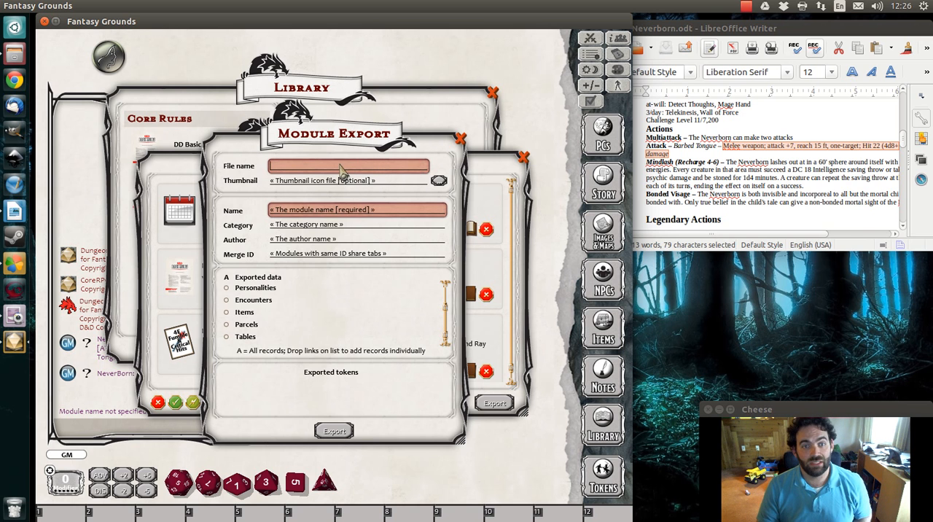
{"action": "type", "text": "dfdfdfdfdf"}
{"action": "left_click", "coordinate": [340, 210]}
{"action": "type", "text": "dfdfdfdfdd"}
{"action": "left_click", "coordinate": [334, 432]}
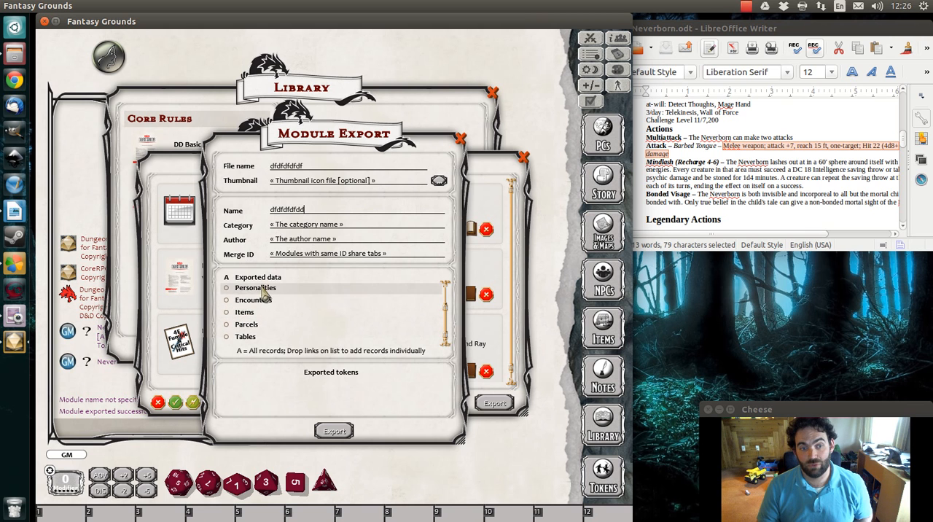
Mark all Story, Personalities, Encounters, Items, Parcels and Tables records for export, and close the Module Export and Data Module Activation windows
{"action": "left_click", "coordinate": [227, 290]}
{"action": "left_click", "coordinate": [227, 301]}
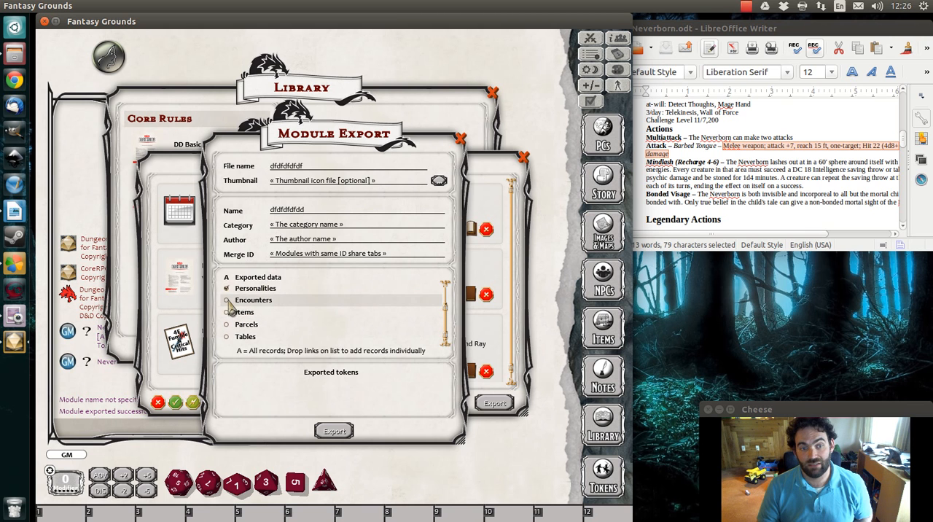
{"action": "left_click", "coordinate": [227, 313]}
{"action": "scroll", "coordinate": [240, 327], "scroll_direction": "up", "scroll_amount": 2}
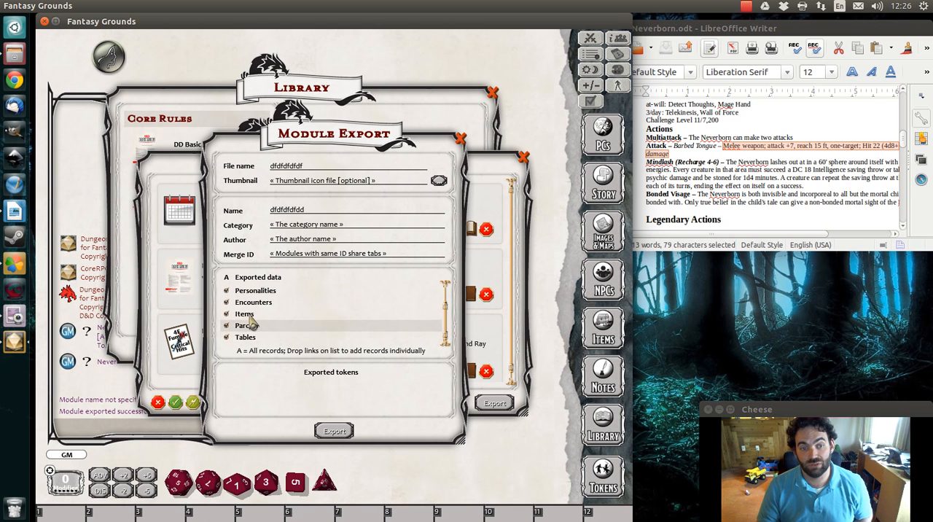
{"action": "scroll", "coordinate": [257, 325], "scroll_direction": "down", "scroll_amount": 2}
{"action": "scroll", "coordinate": [292, 321], "scroll_direction": "up", "scroll_amount": 2}
{"action": "left_click", "coordinate": [226, 289]}
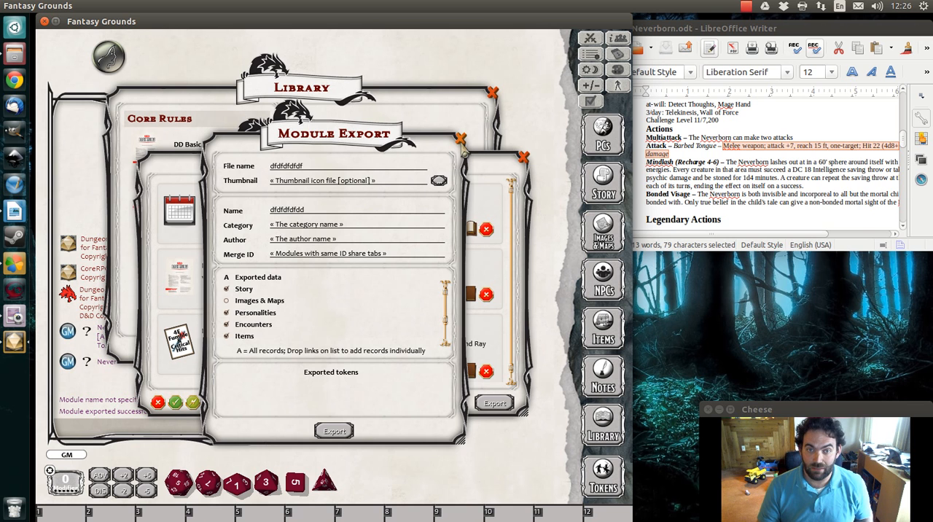
{"action": "left_click", "coordinate": [460, 139]}
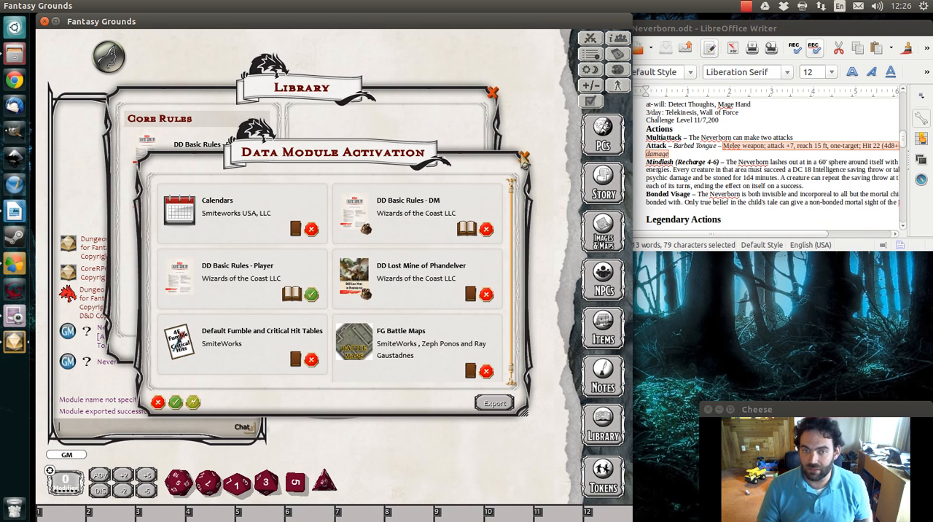
{"action": "left_click", "coordinate": [525, 158]}
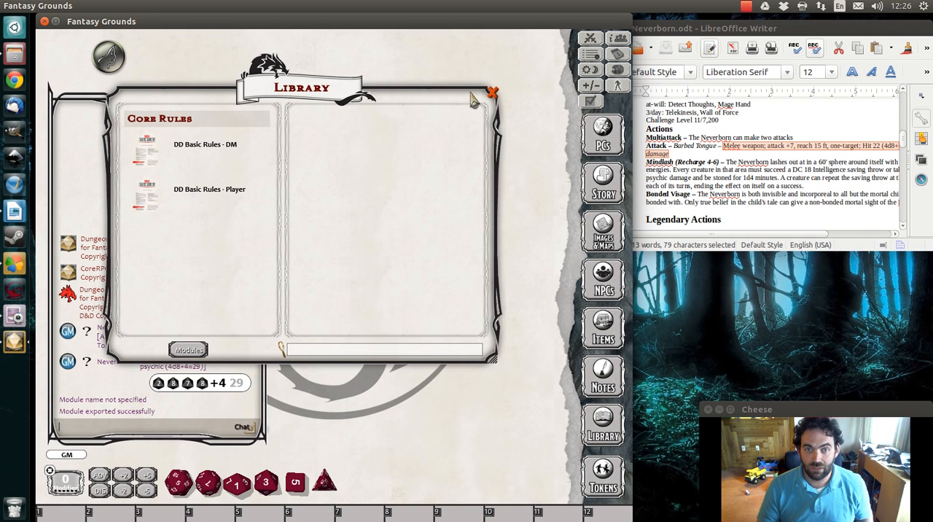